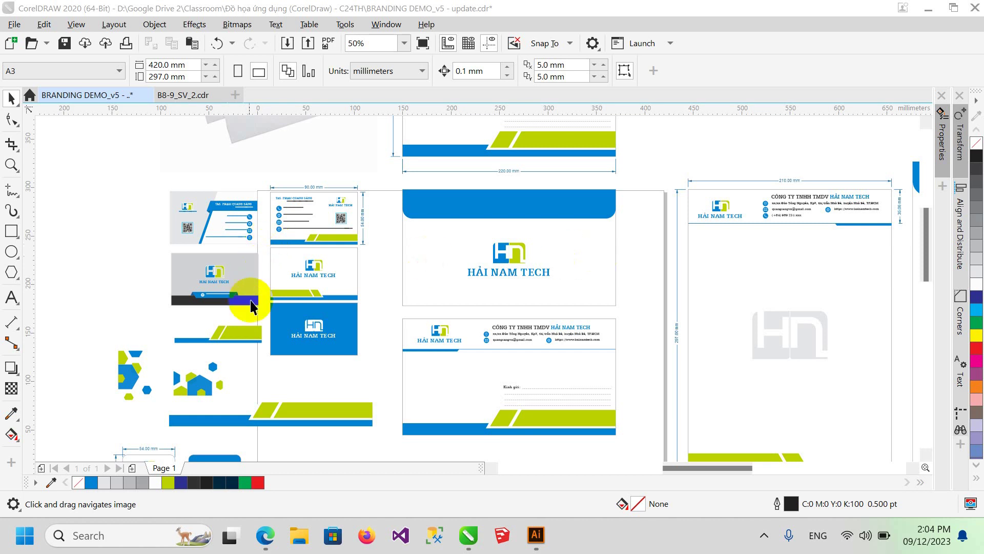
Step: Pan and zoom across the branding layout to inspect the envelopes, letterhead and mockup photo
mouse_move(215, 376)
left_mouse_down()
mouse_move(227, 337)
mouse_move(272, 363)
left_mouse_up()
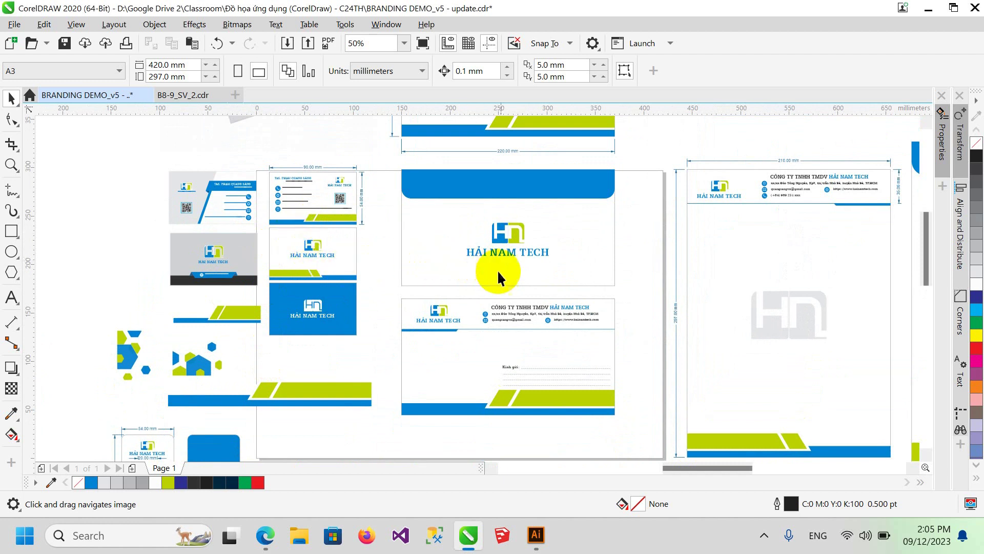
left_click_drag(497, 277, 367, 290)
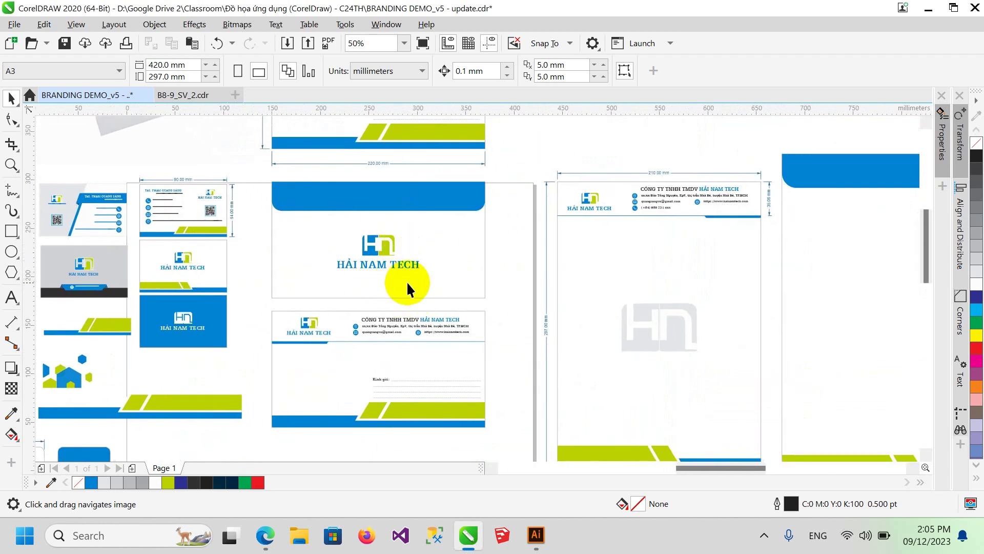
scroll(407, 281, "down", 2)
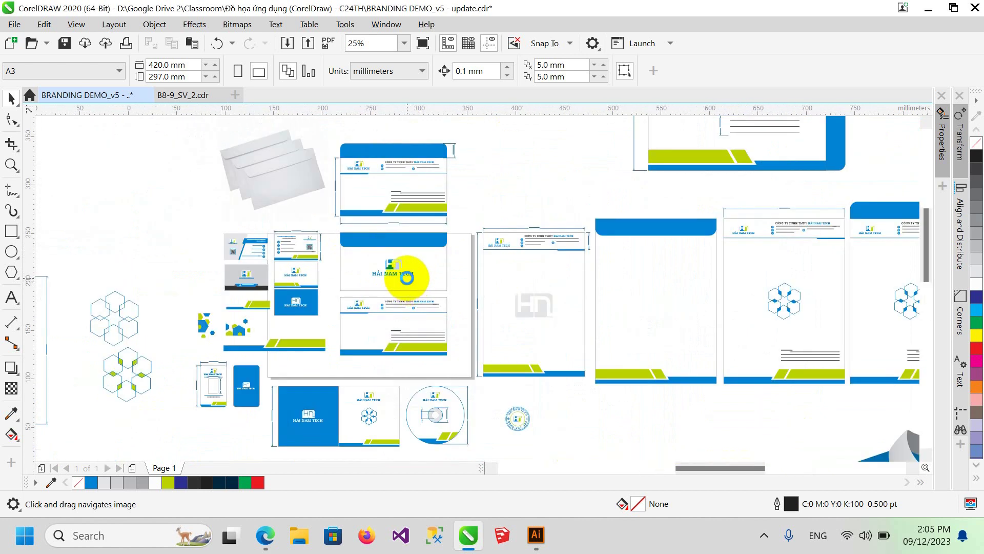
scroll(407, 277, "up", 2)
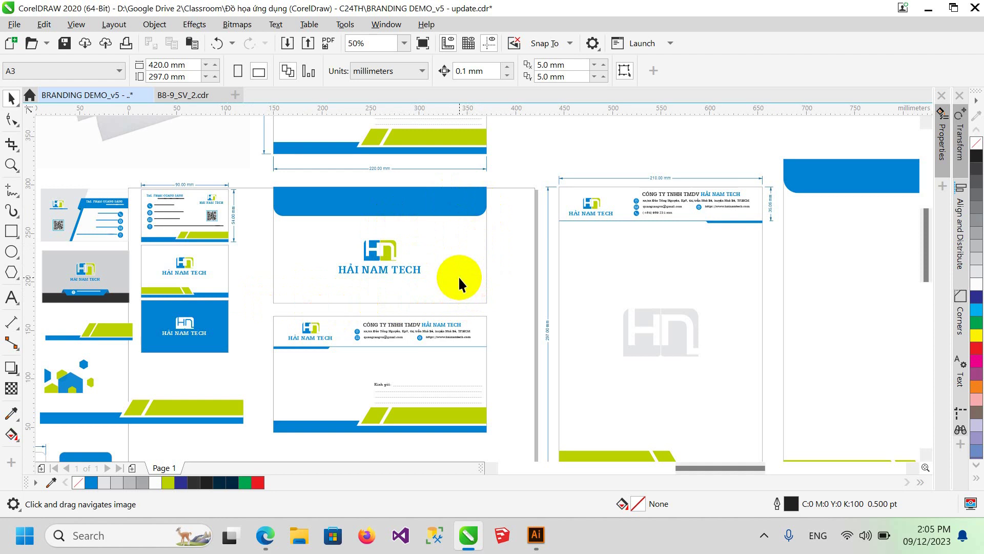
scroll(458, 275, "down", 2)
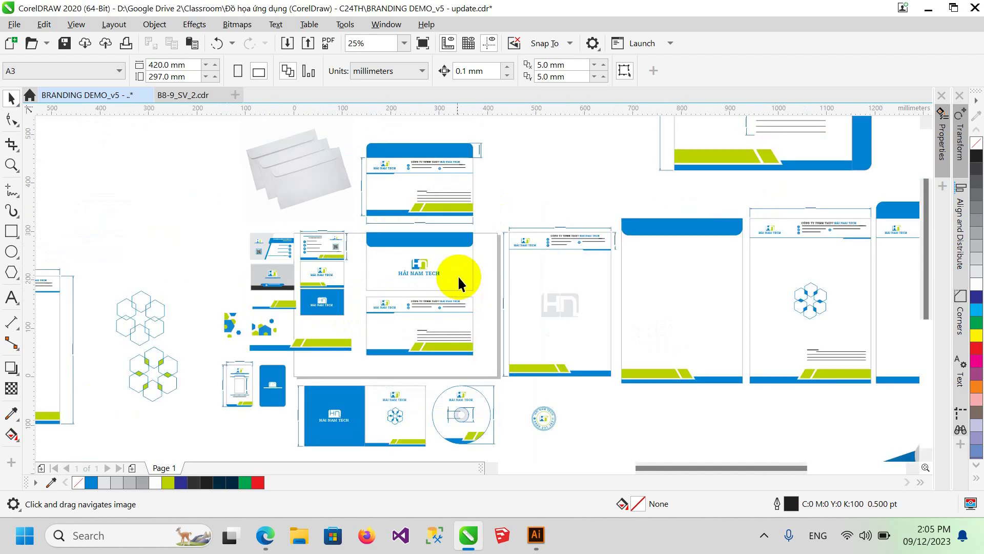
scroll(326, 157, "up", 2)
left_click_drag(326, 156, 281, 226)
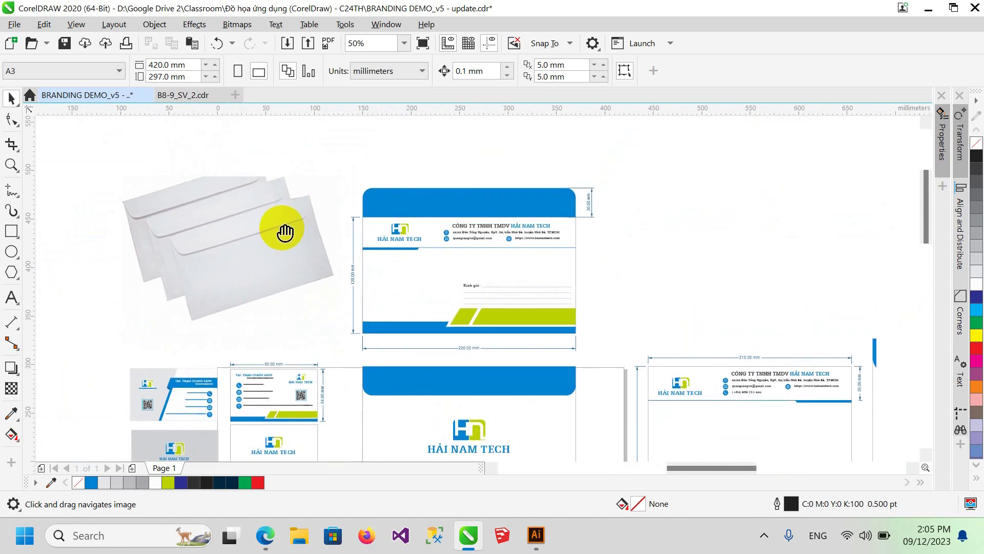
left_click_drag(473, 272, 429, 181)
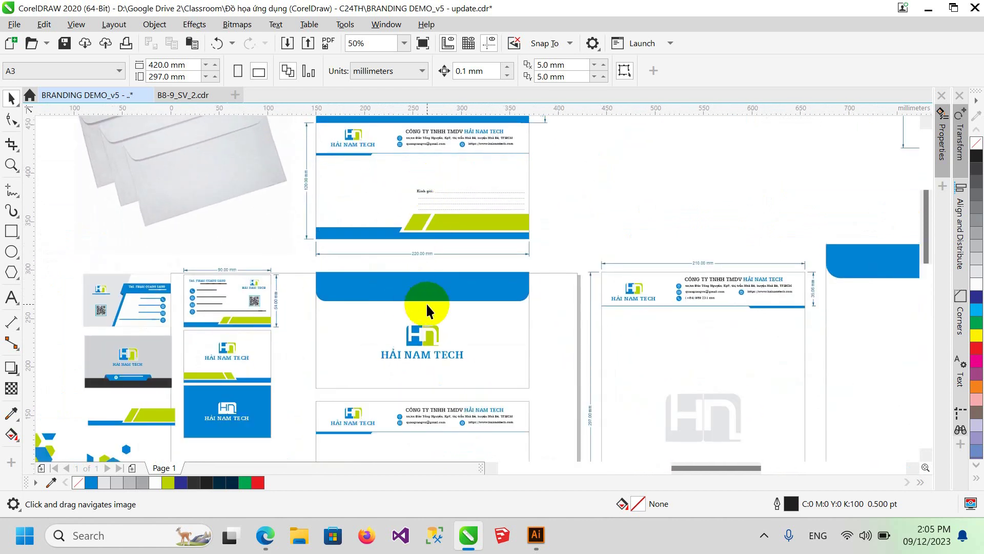
scroll(435, 328, "down", 2)
scroll(413, 322, "up", 4)
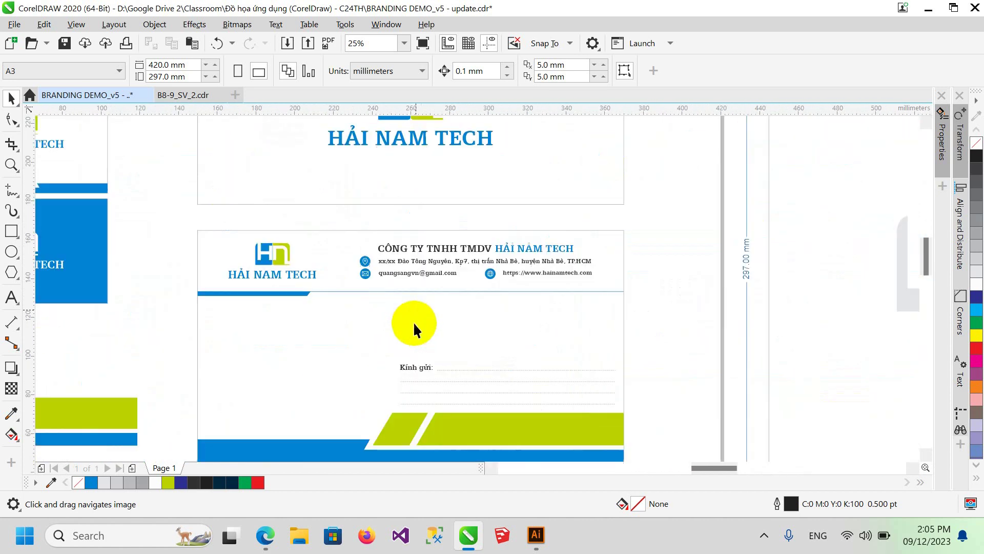
scroll(433, 327, "down", 2)
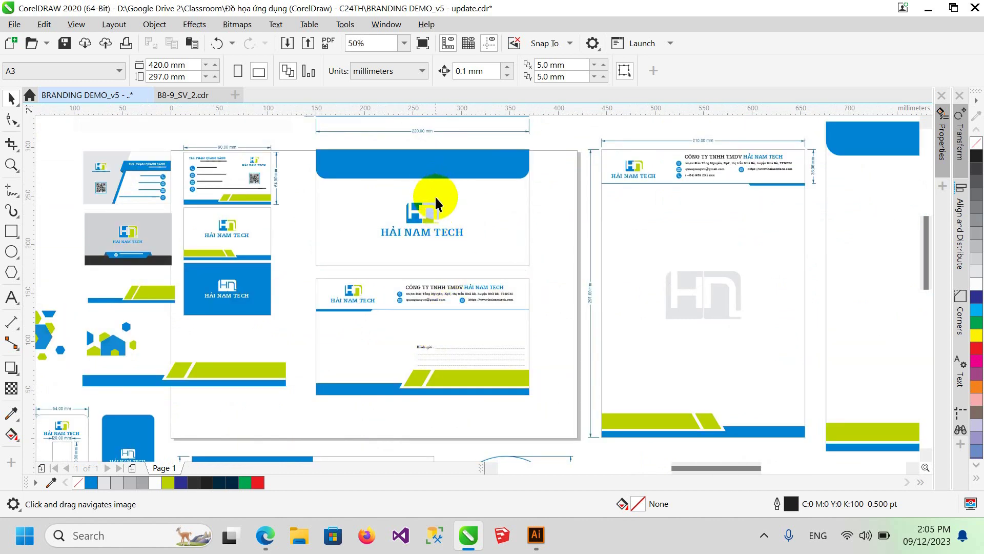
mouse_move(438, 204)
left_mouse_down()
mouse_move(461, 281)
mouse_move(451, 291)
left_mouse_up()
left_click_drag(402, 227, 432, 313)
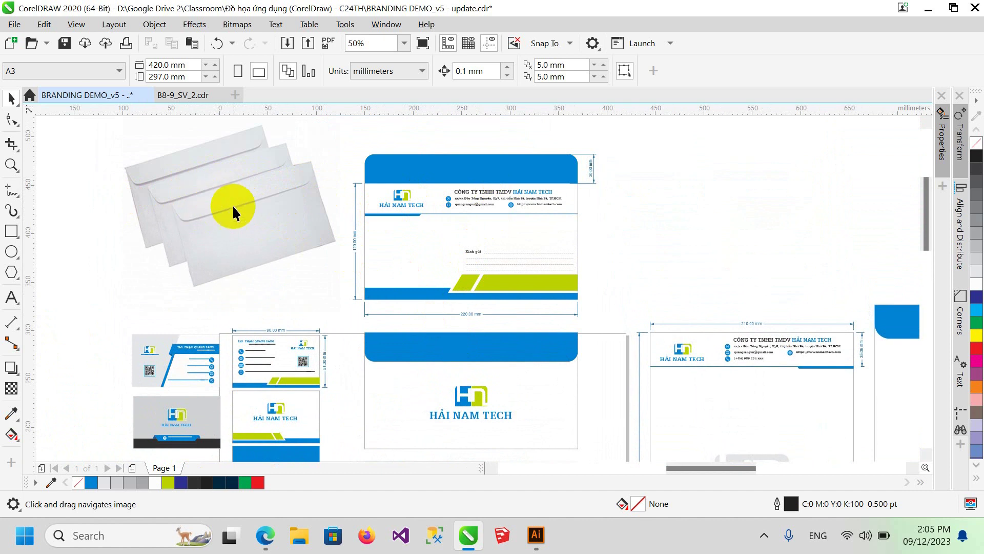
scroll(416, 266, "down", 3)
scroll(472, 258, "down", 3)
scroll(417, 297, "down", 1)
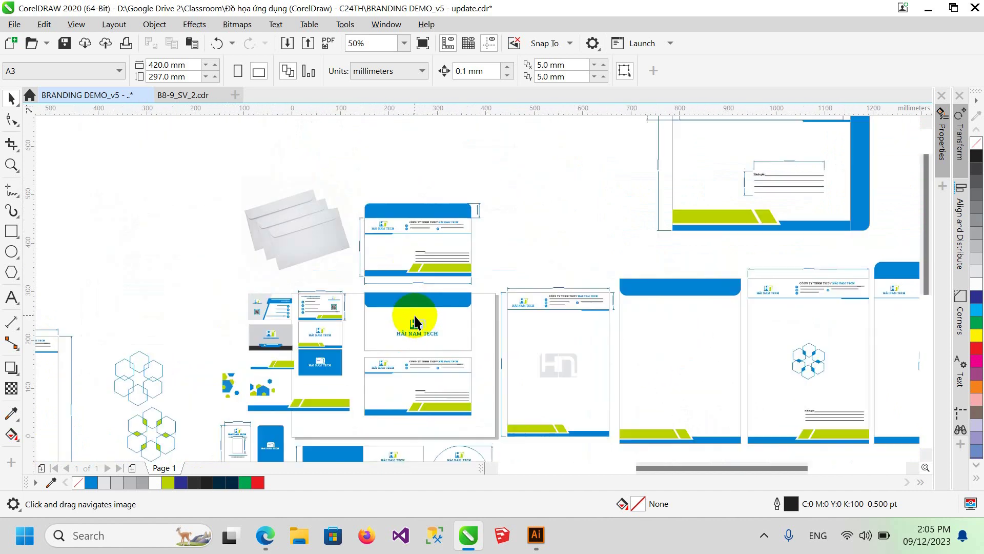
left_click_drag(441, 365, 382, 291)
scroll(390, 295, "up", 1)
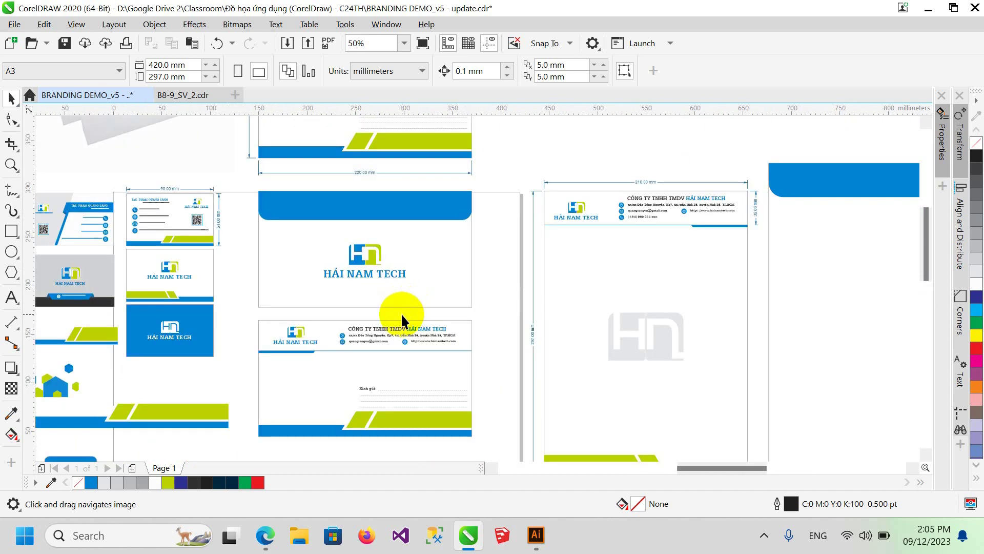
Step: Switch to the B8-9_SV_2.cdr document and pan across its envelope designs
left_click(185, 95)
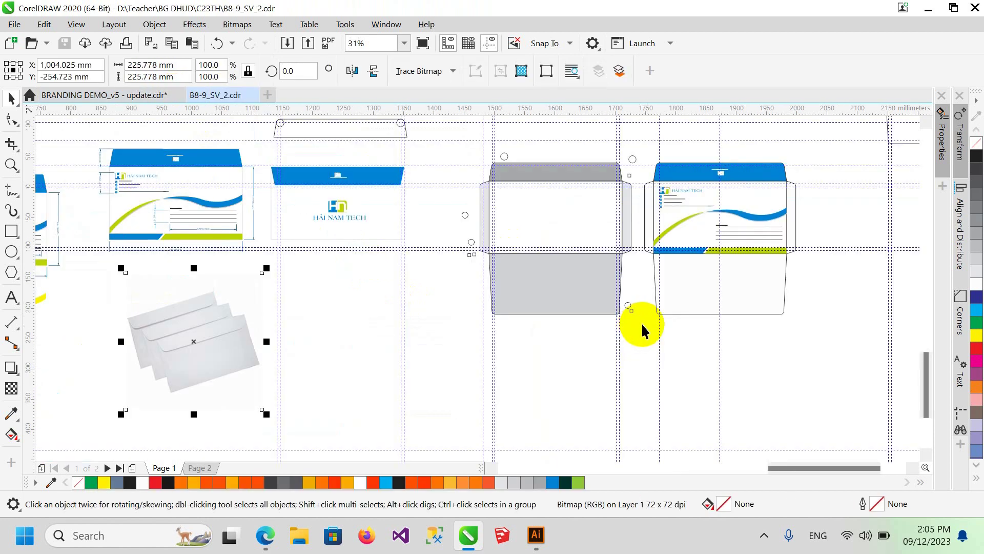
scroll(748, 221, "up", 2)
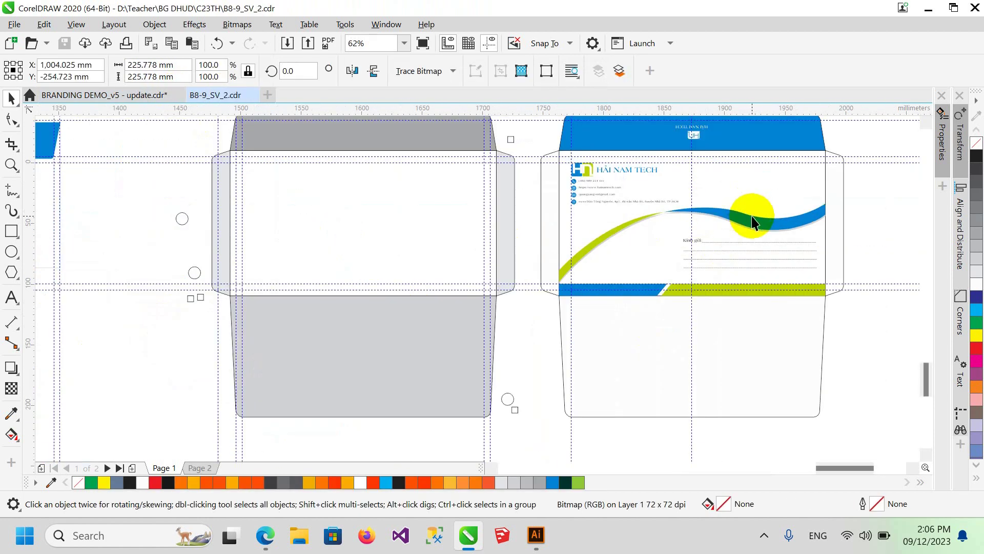
scroll(635, 218, "up", 2)
scroll(639, 229, "down", 2)
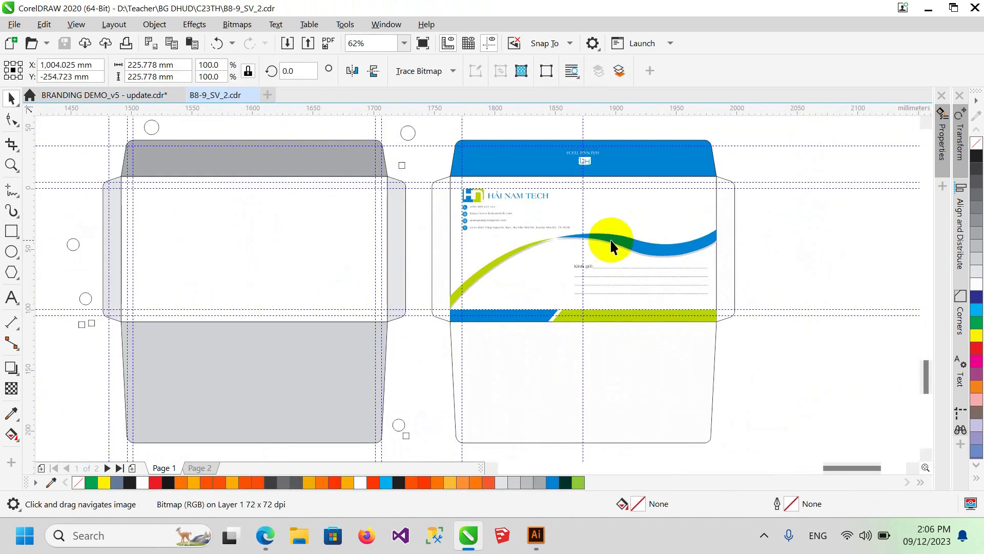
scroll(402, 256, "down", 2)
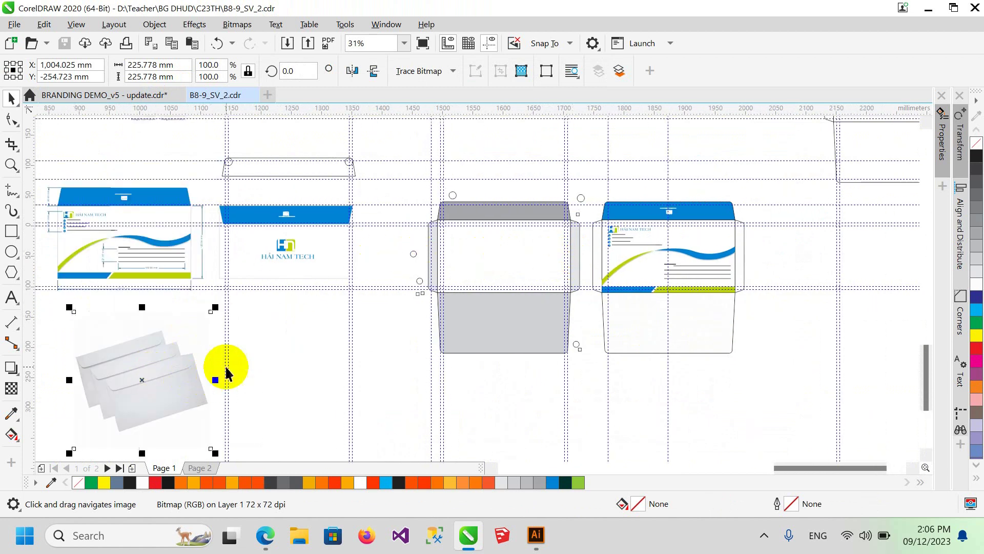
left_click_drag(220, 369, 312, 324)
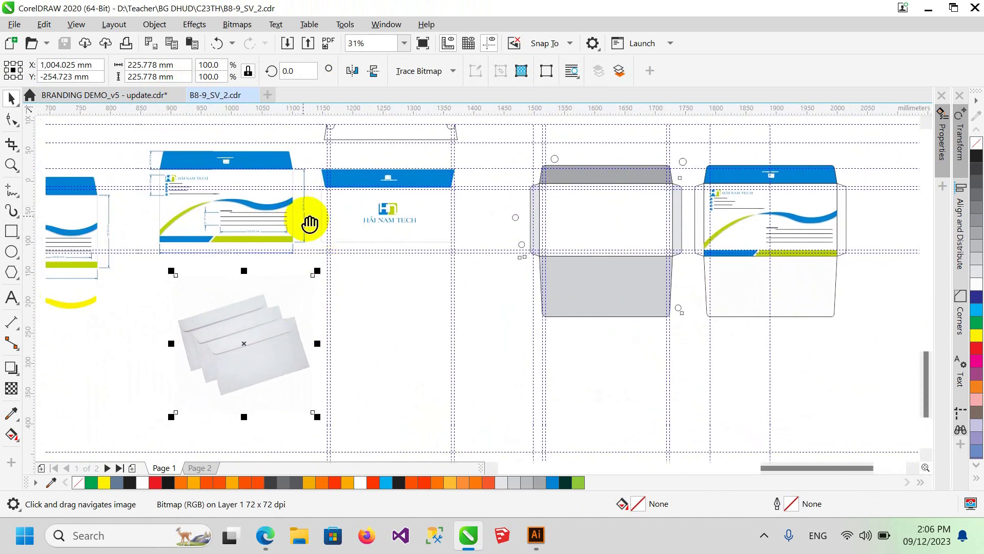
left_click_drag(306, 216, 402, 282)
scroll(409, 261, "up", 1)
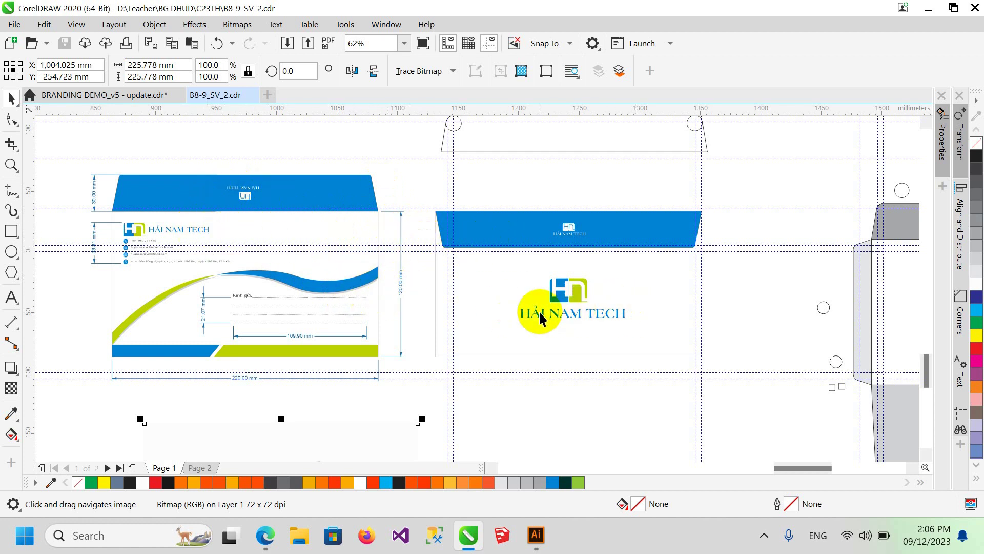
scroll(528, 298, "down", 2)
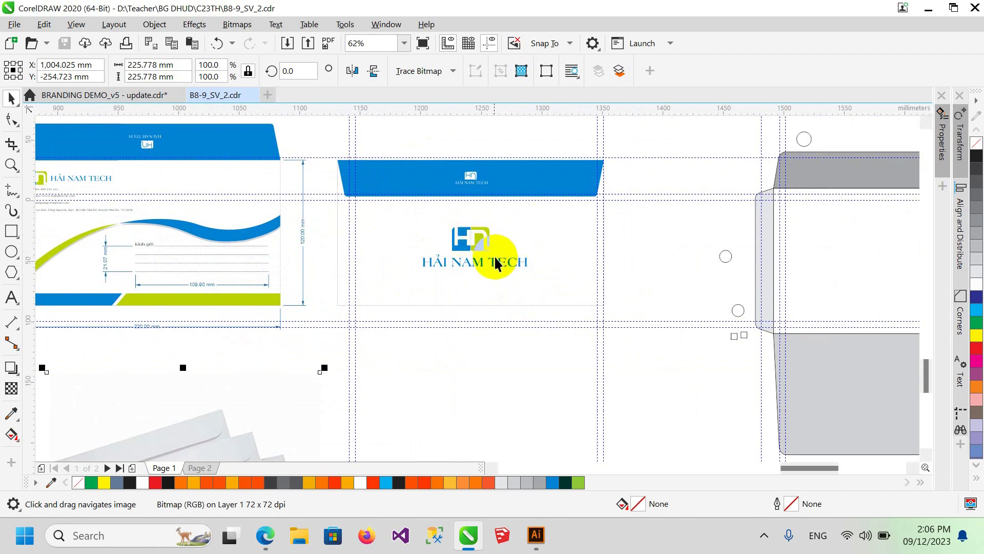
Step: Zoom and pan right to inspect the envelope photo and the right-hand envelope templates
right_click(482, 276)
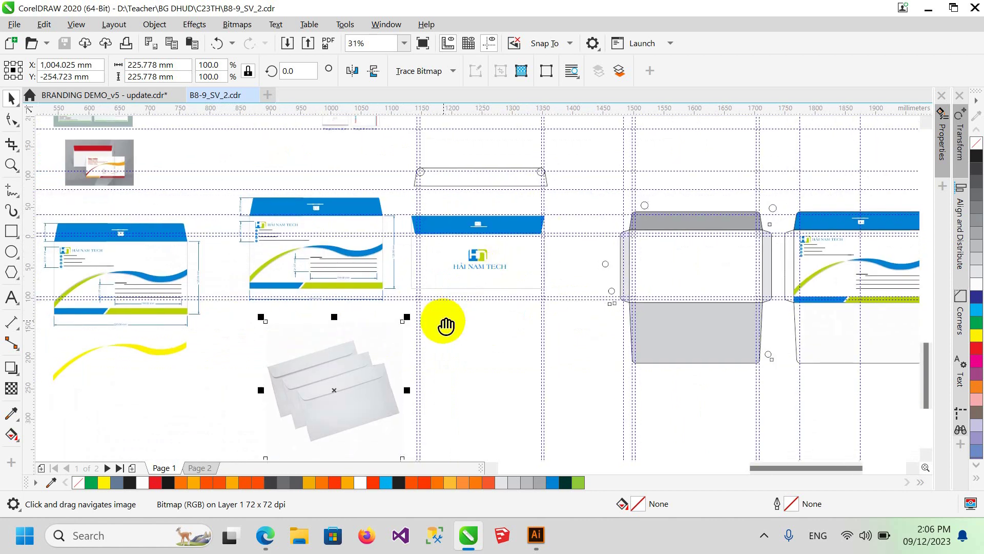
scroll(410, 333, "up", 2)
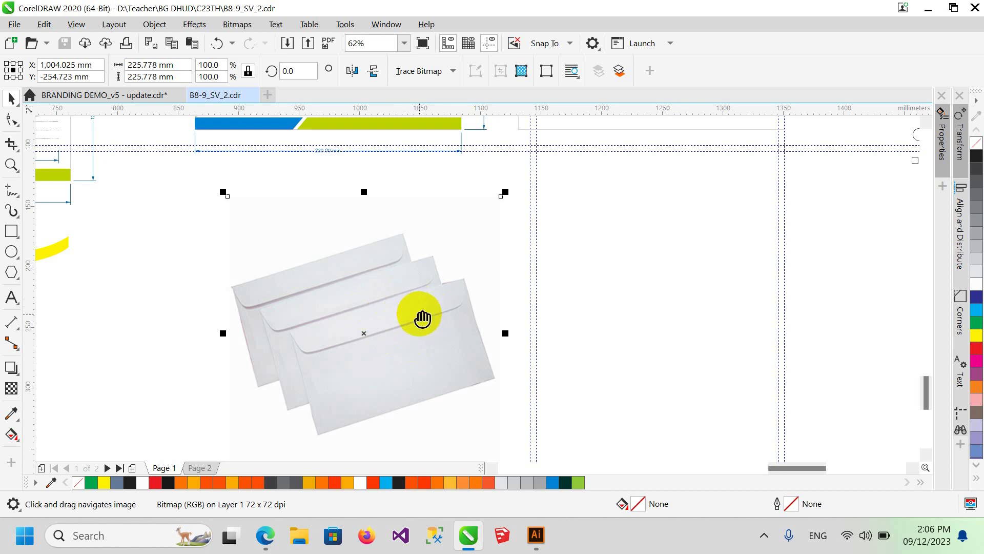
left_click_drag(422, 315, 389, 267)
scroll(387, 264, "up", 2)
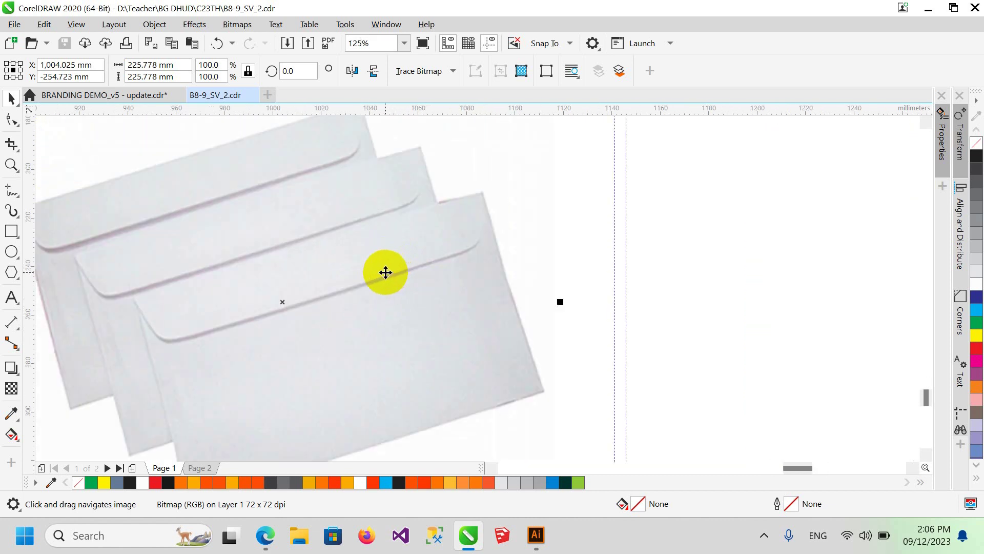
scroll(393, 275, "down", 2)
mouse_move(395, 279)
left_mouse_down()
mouse_move(444, 282)
mouse_move(419, 329)
left_mouse_up()
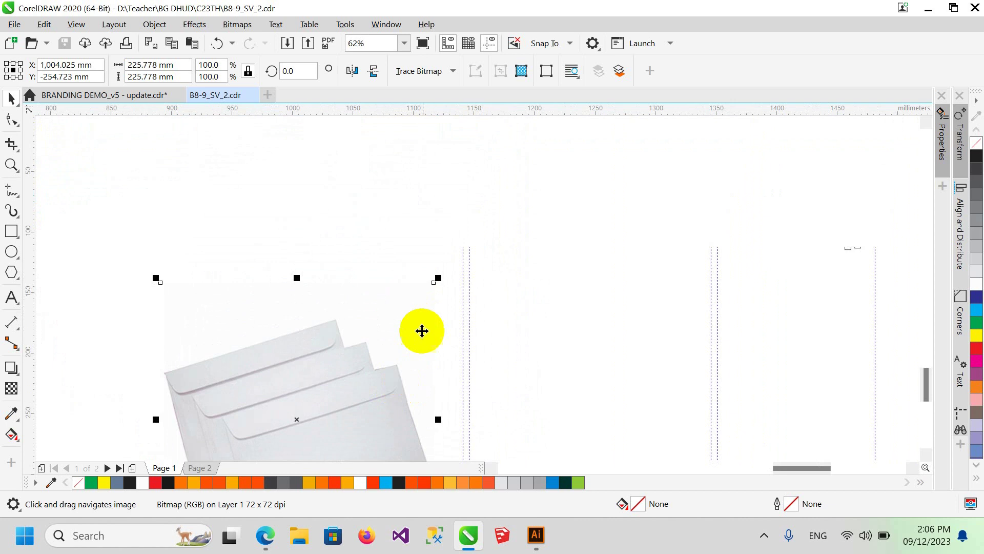
scroll(433, 283, "down", 2)
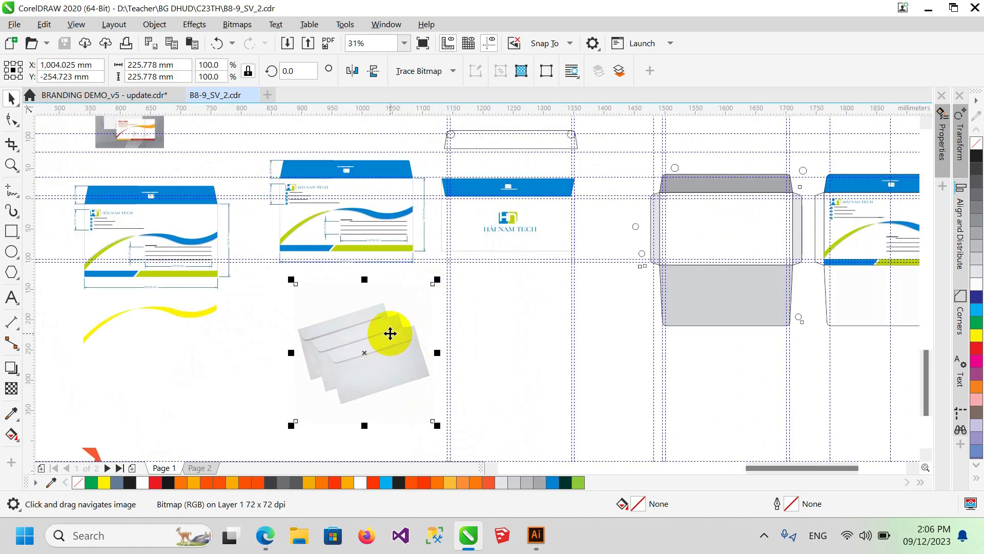
scroll(484, 297, "up", 1)
left_click_drag(484, 300, 321, 323)
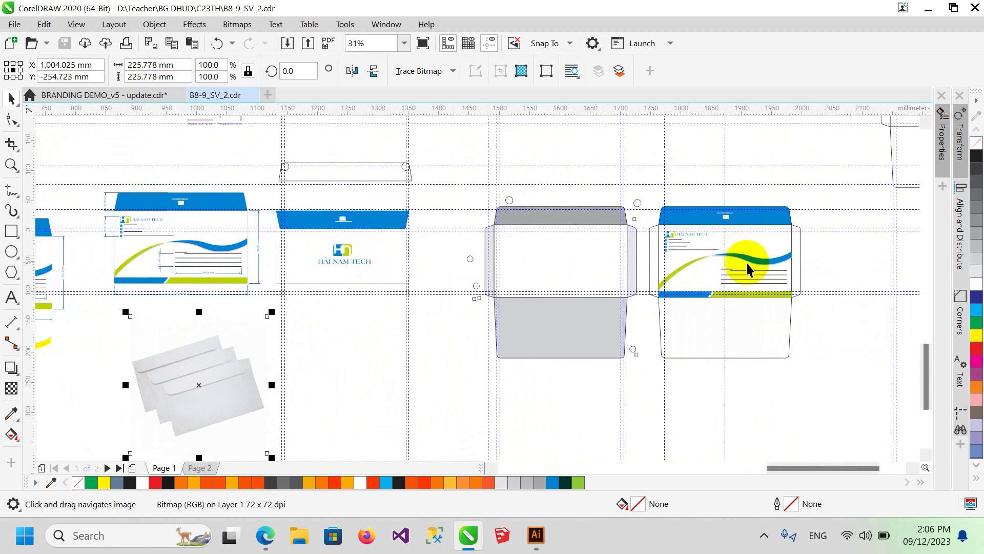
left_click_drag(688, 264, 538, 270)
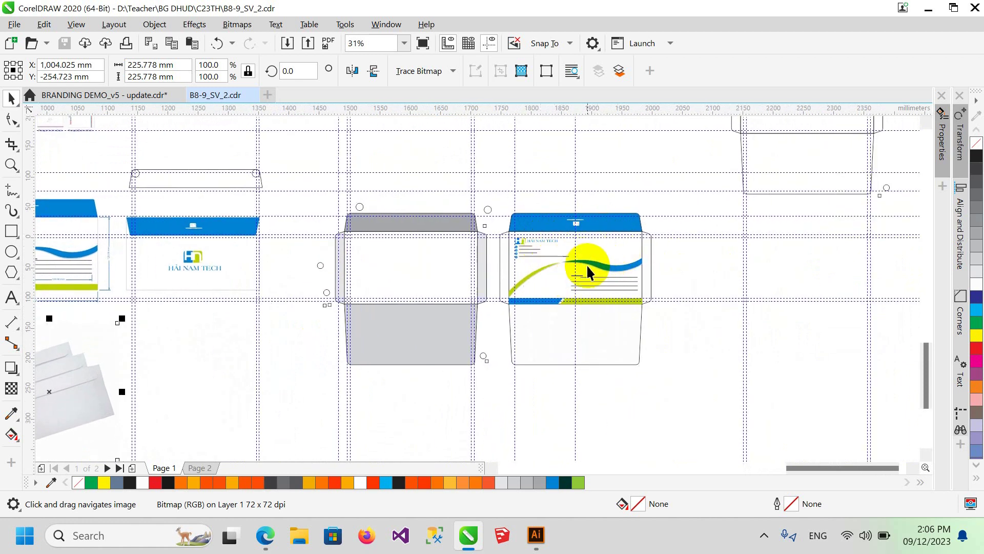
scroll(586, 265, "up", 1)
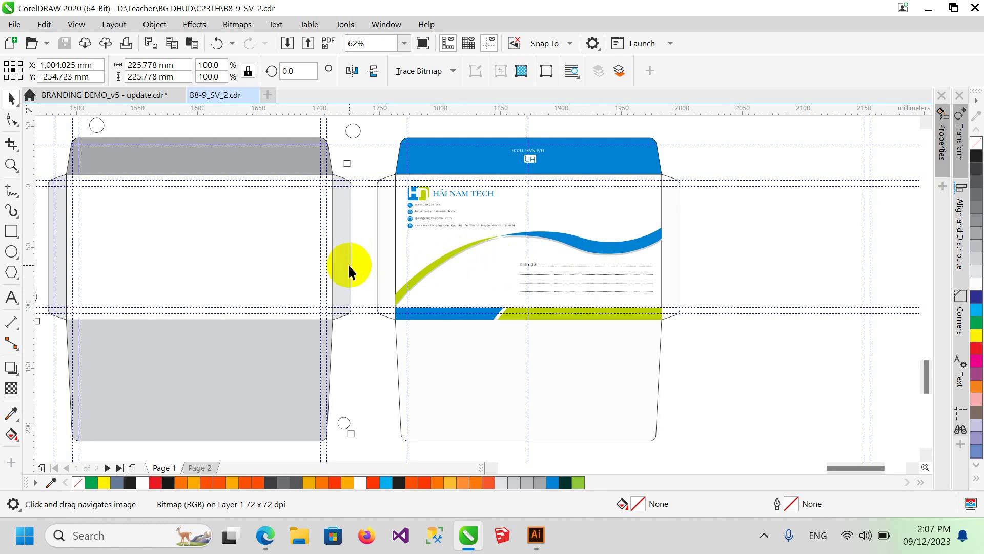
scroll(349, 272, "down", 3)
scroll(330, 278, "down", 2)
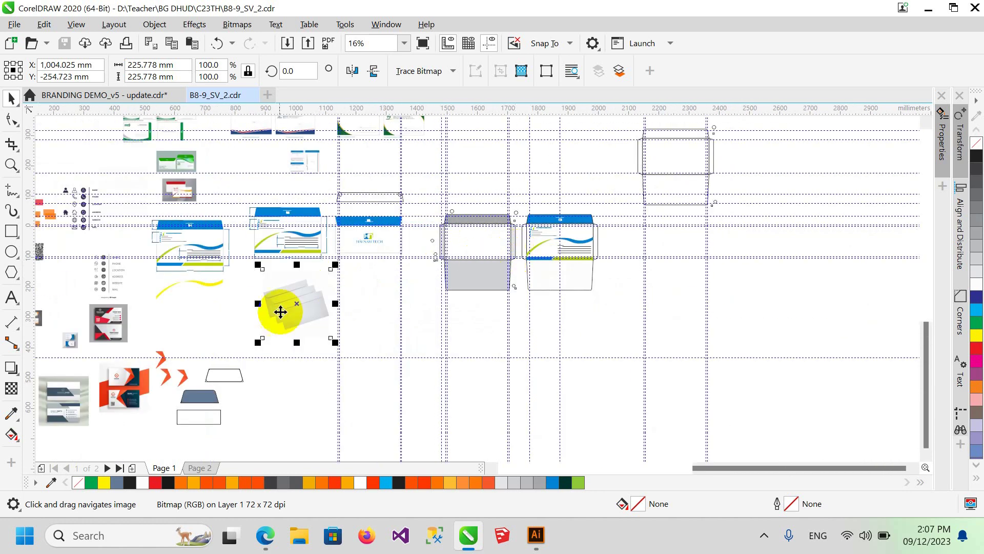
scroll(575, 248, "up", 2)
scroll(574, 248, "up", 2)
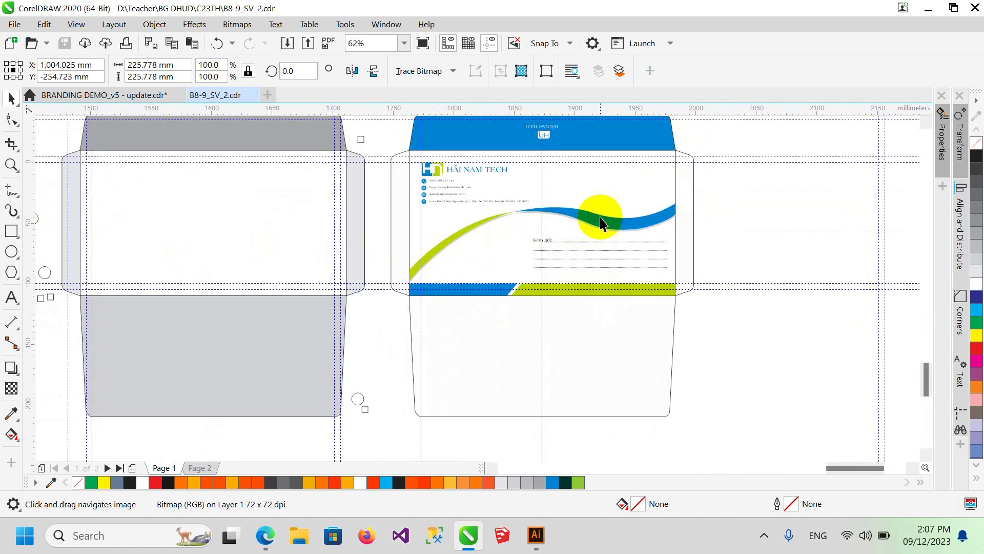
left_click_drag(651, 251, 637, 270)
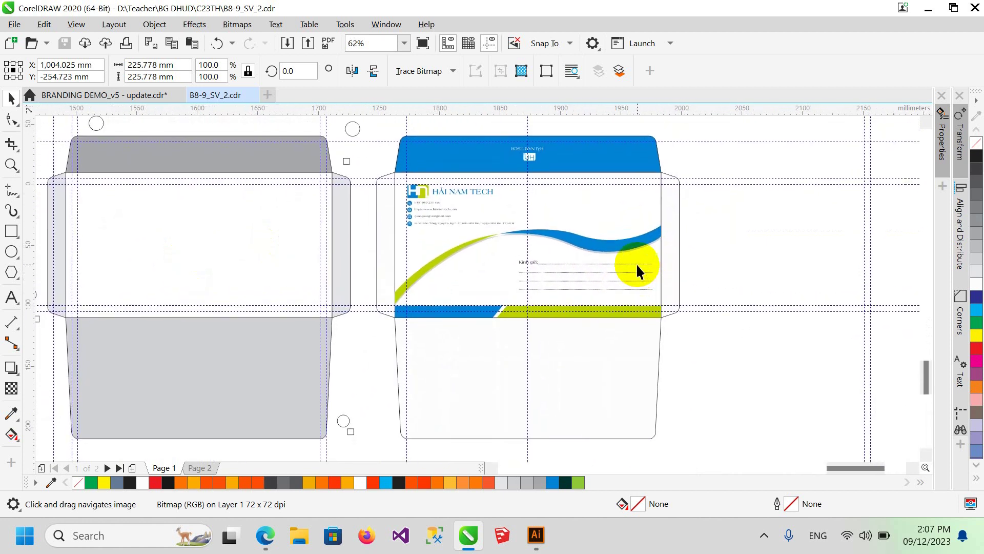
scroll(636, 263, "down", 2)
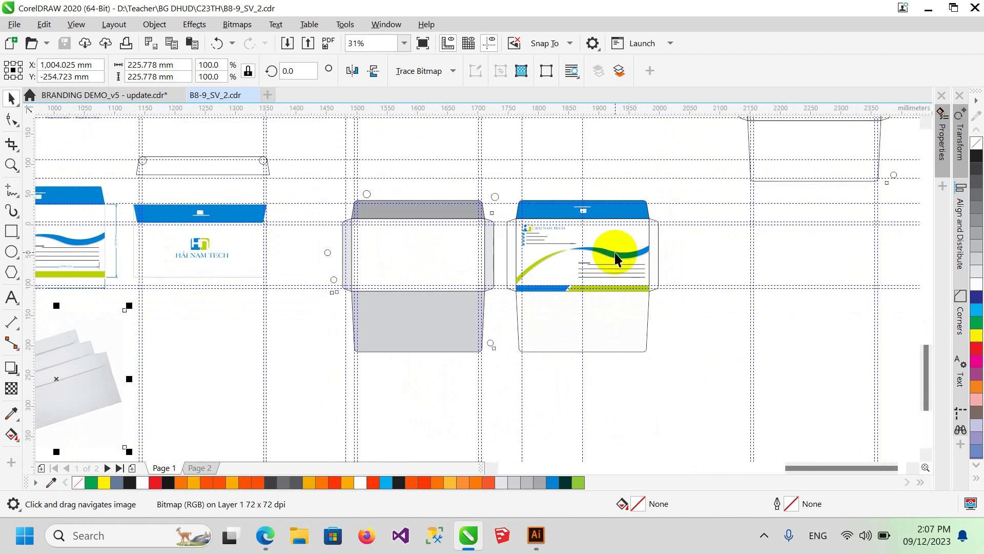
left_click(236, 331)
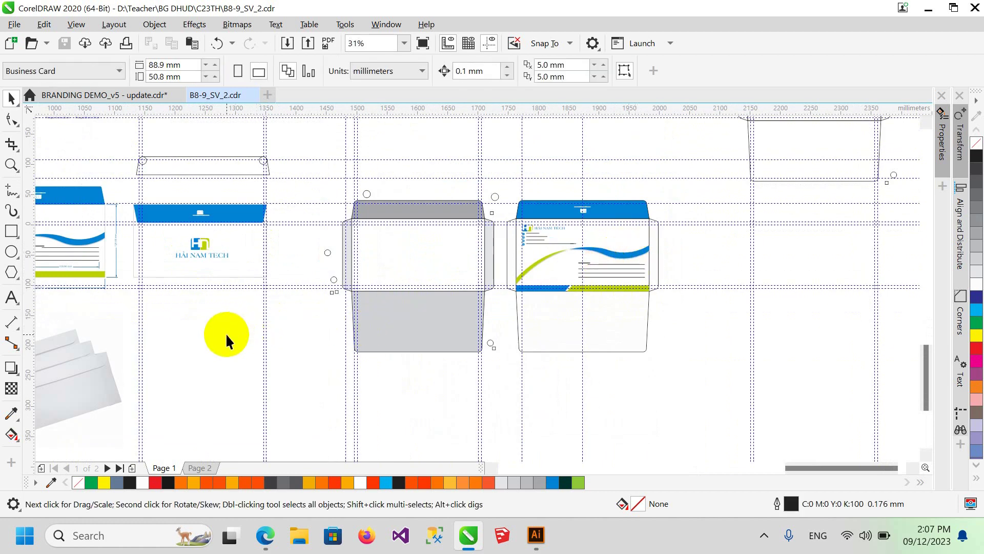
left_click_drag(227, 334, 389, 326)
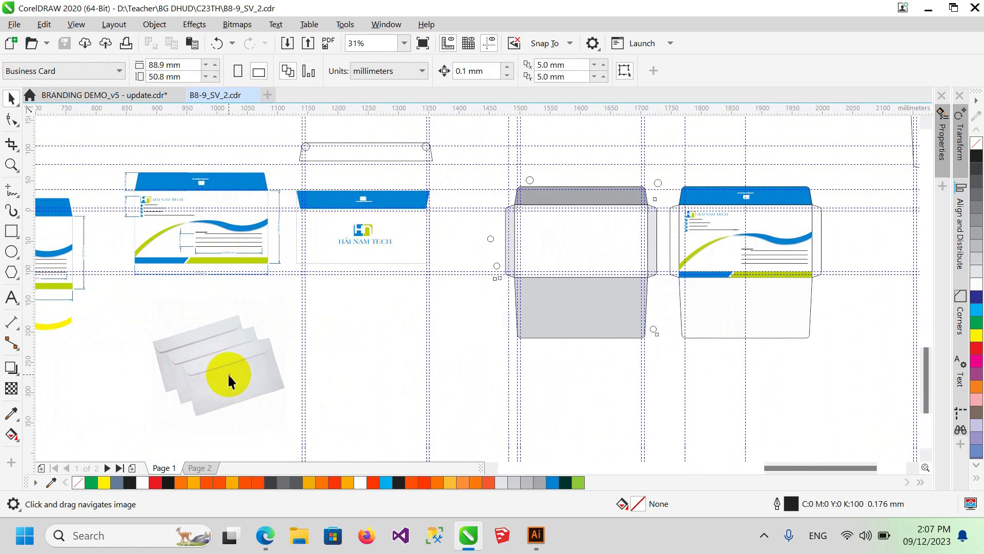
scroll(227, 373, "up", 1)
left_click_drag(485, 327, 362, 325)
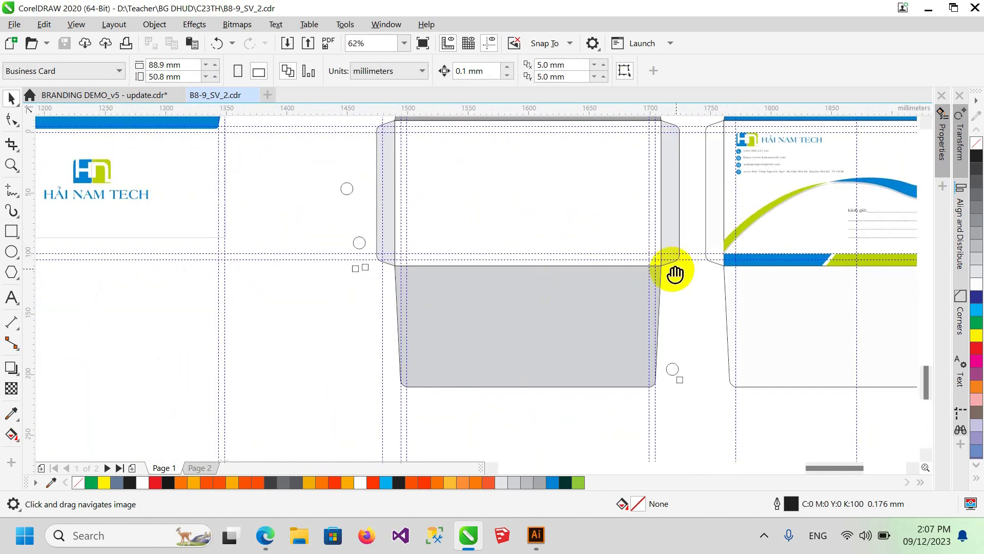
left_click_drag(675, 275, 450, 279)
scroll(637, 248, "down", 1)
scroll(638, 236, "up", 1)
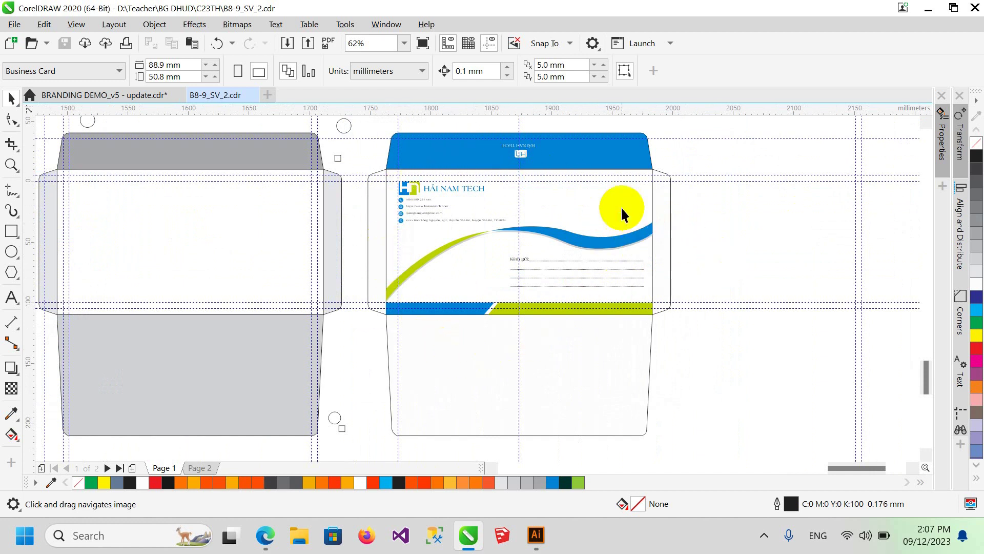
left_click(467, 156)
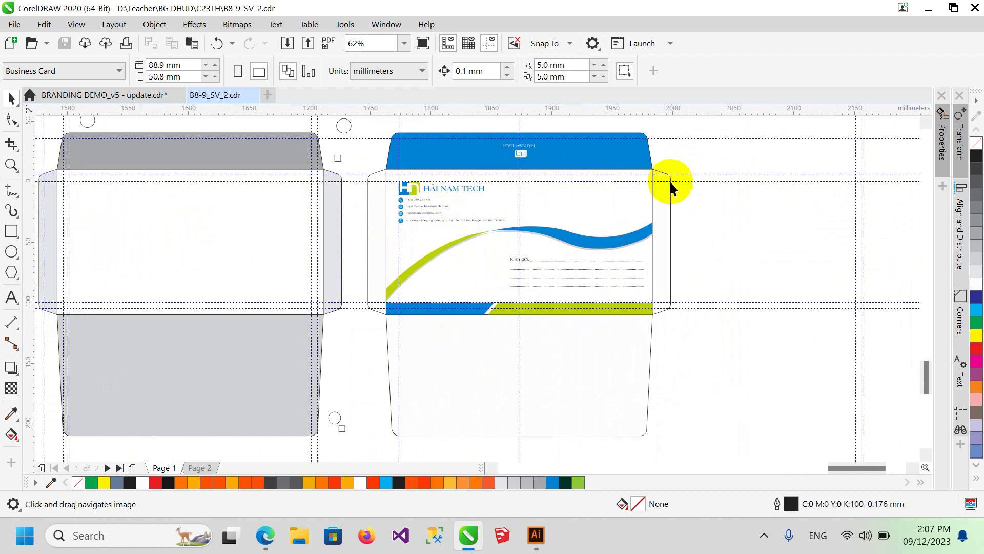
left_click(638, 149)
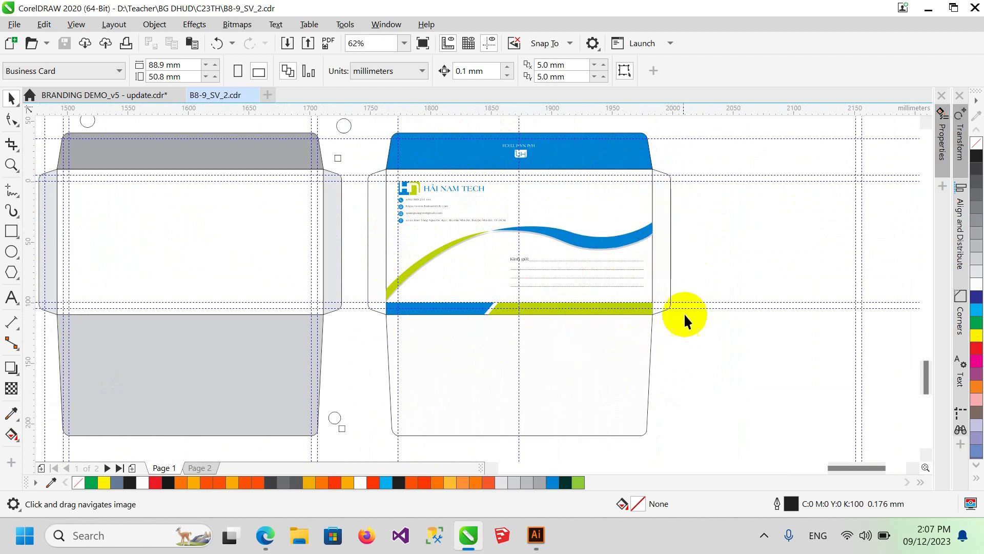
left_click_drag(212, 258, 302, 252)
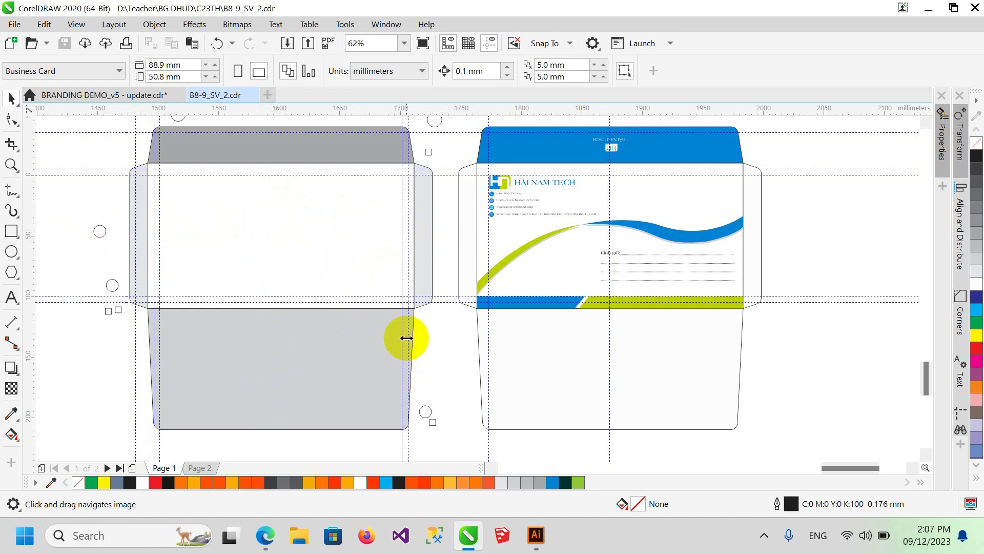
left_click_drag(407, 338, 421, 205)
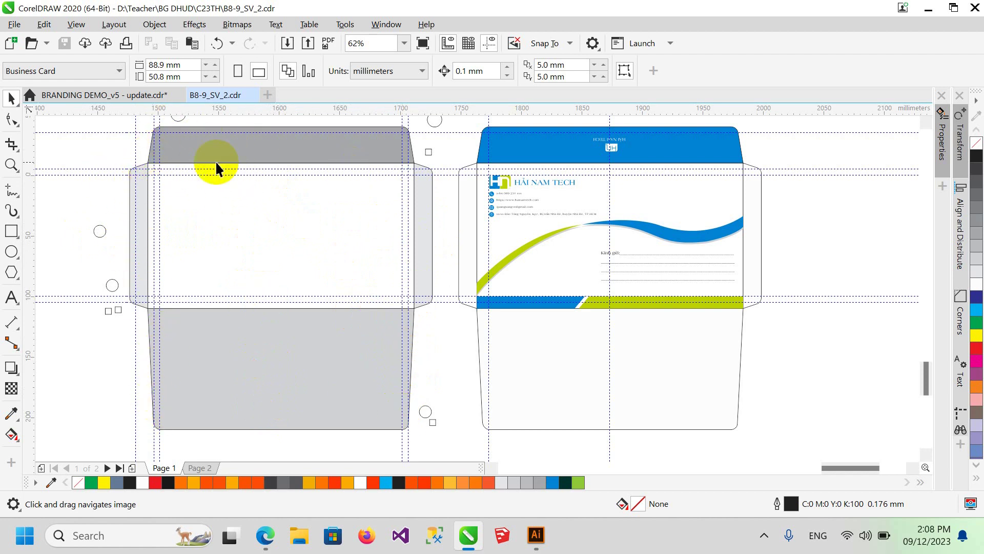
scroll(364, 229, "down", 2)
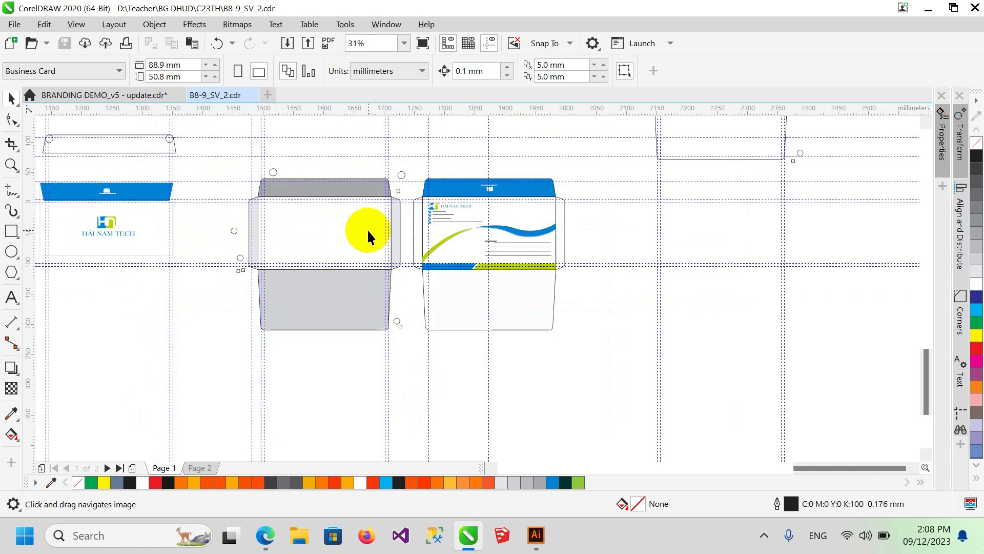
Step: Create an A3 portrait, 300 dpi document named IN BI THU A6, then return to the branding file
left_click(15, 24)
key("ctrl+n")
type("IN BI THU A6")
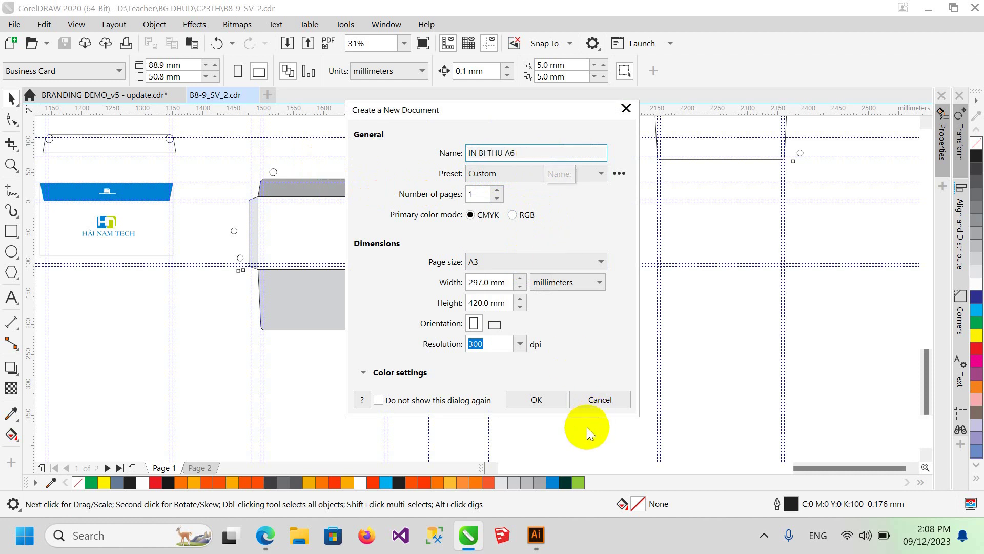
left_click(536, 399)
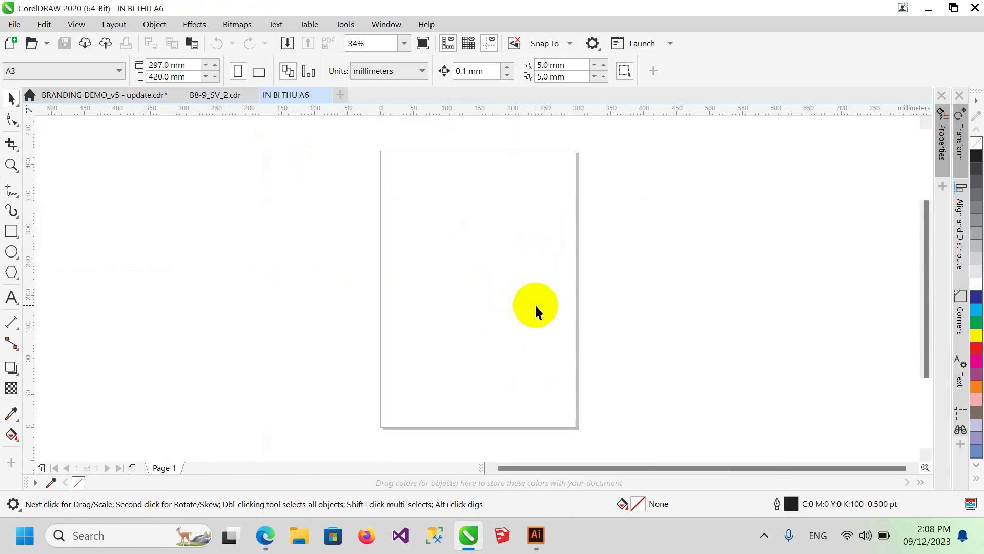
mouse_move(103, 94)
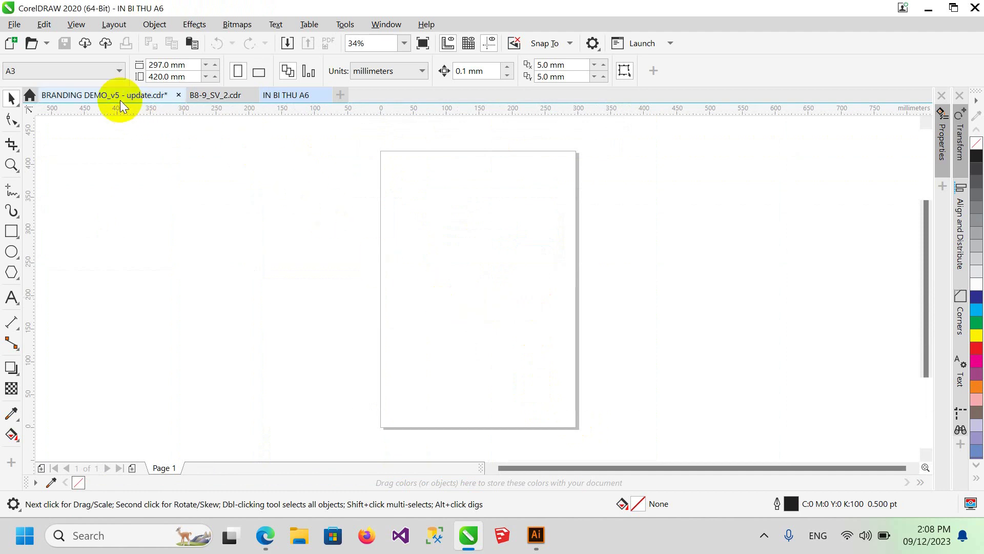
left_click(116, 95)
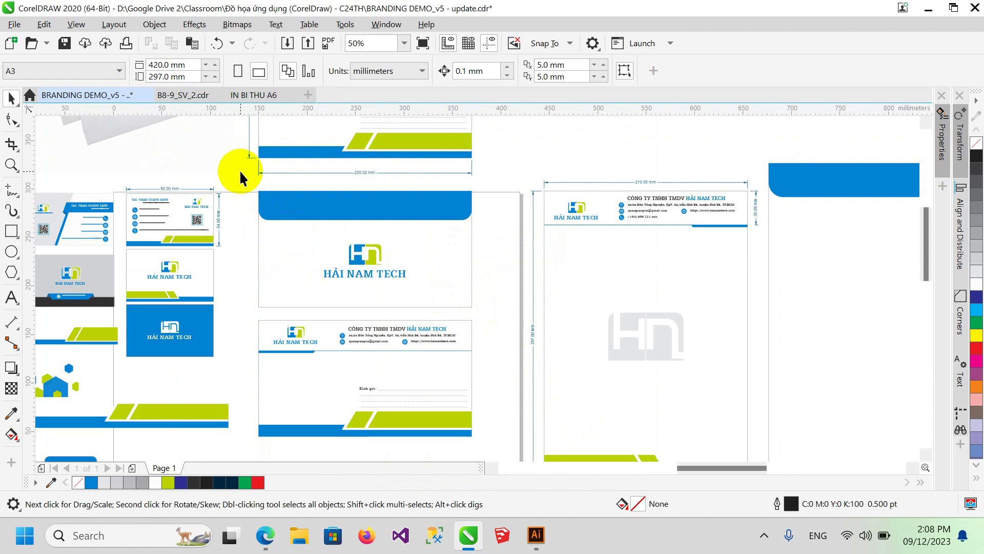
Step: Copy the two-panel envelope artwork from BRANDING DEMO_v5 and paste it at the top of IN BI THU A6
left_click_drag(238, 177, 485, 445)
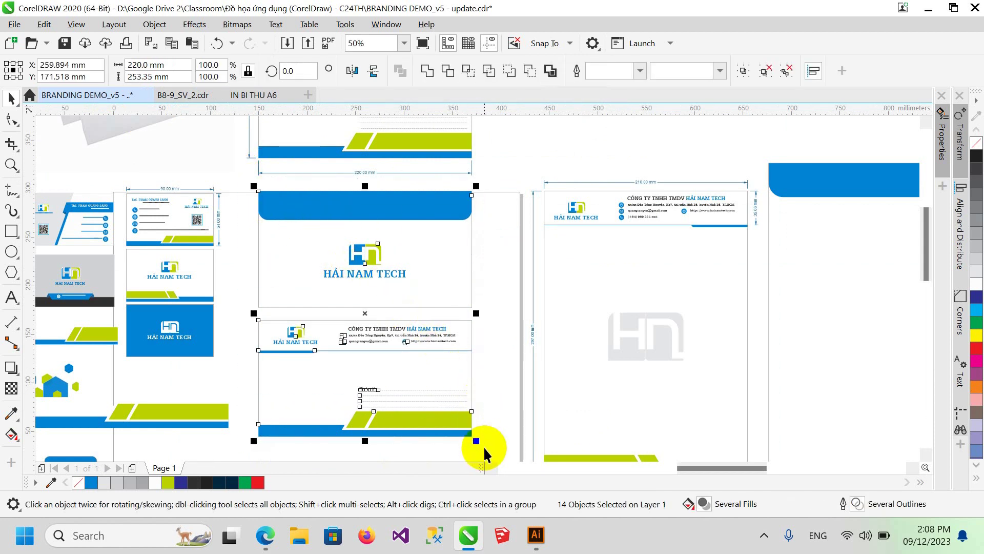
left_click(257, 95)
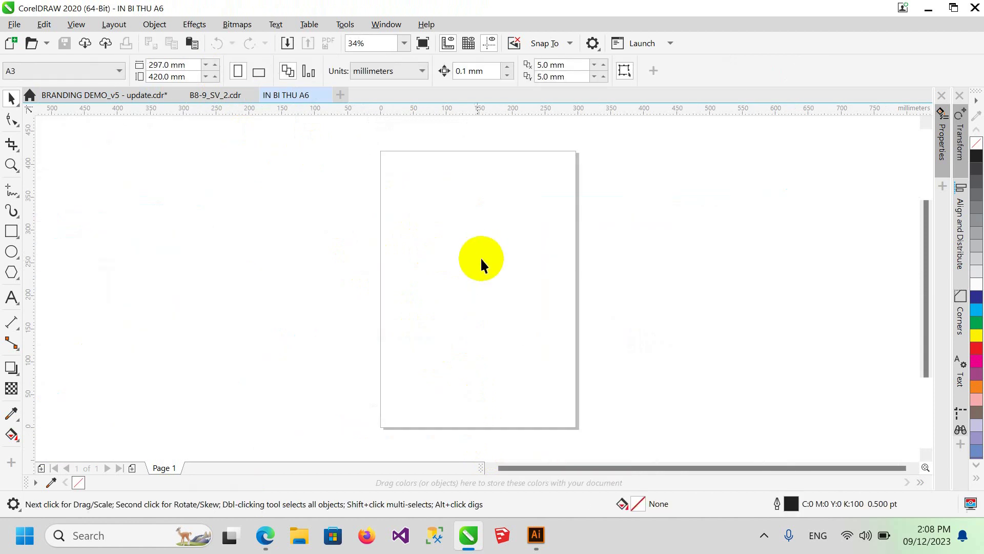
key("ctrl+v")
left_click_drag(465, 240, 467, 193)
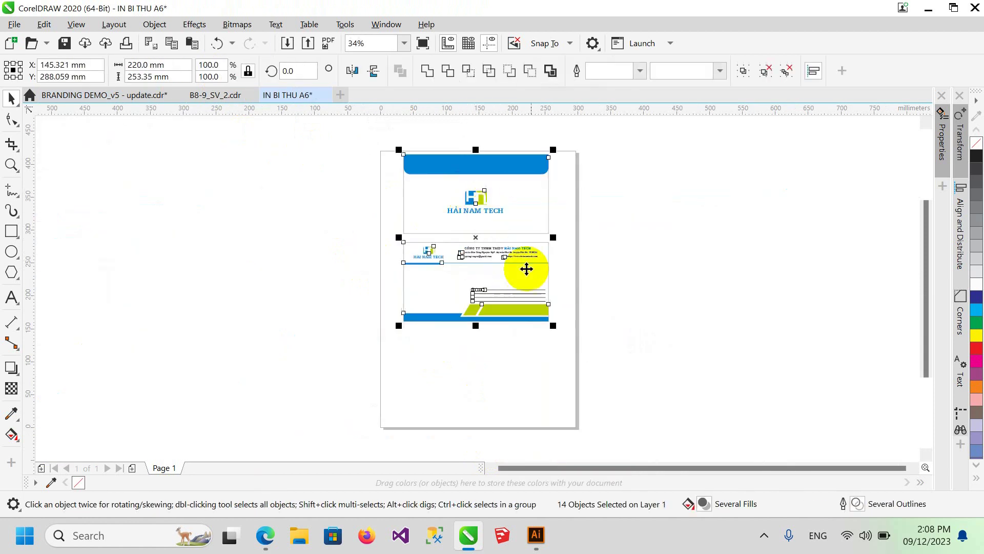
left_click(513, 382)
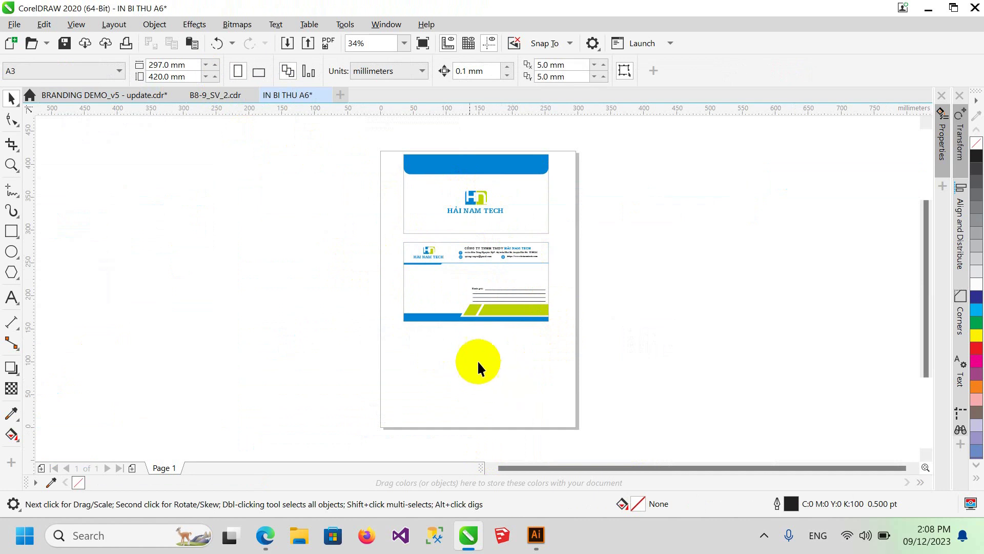
left_click(111, 72)
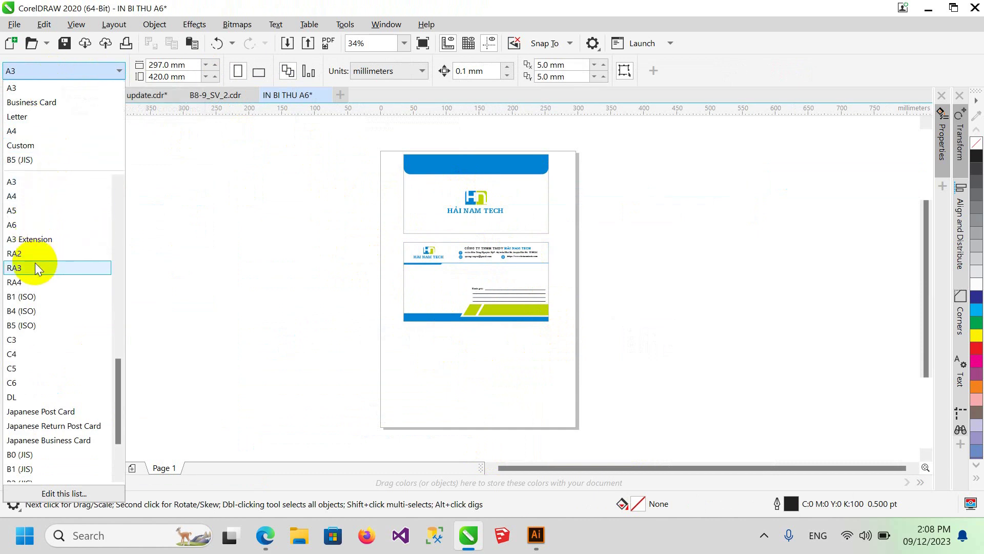
Step: Change the page size to A2 (420 × 594 mm) and move the envelope artwork higher
scroll(43, 318, "up", 3)
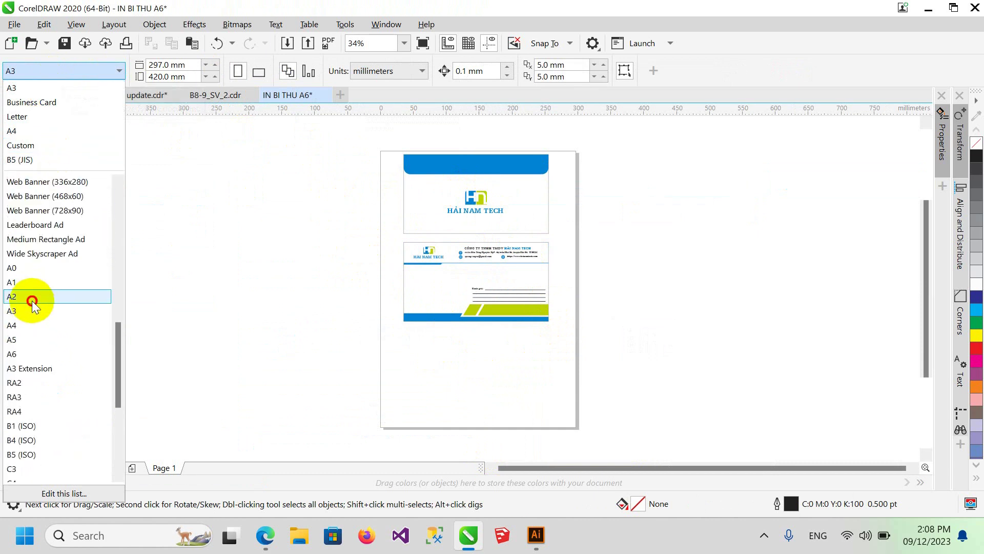
left_click(33, 300)
scroll(501, 260, "down", 2)
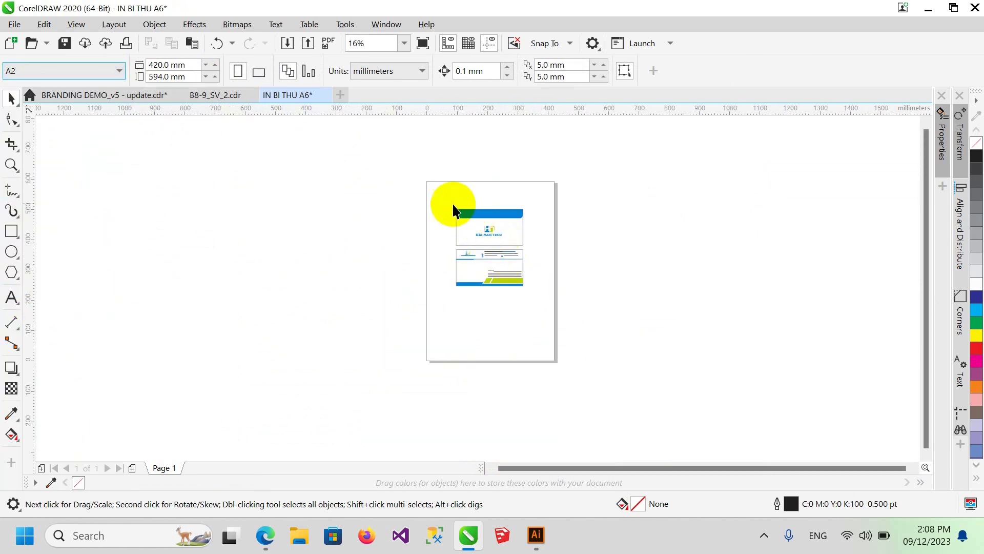
mouse_move(453, 210)
left_mouse_down()
mouse_move(533, 297)
mouse_move(513, 259)
left_mouse_up()
left_click(615, 251)
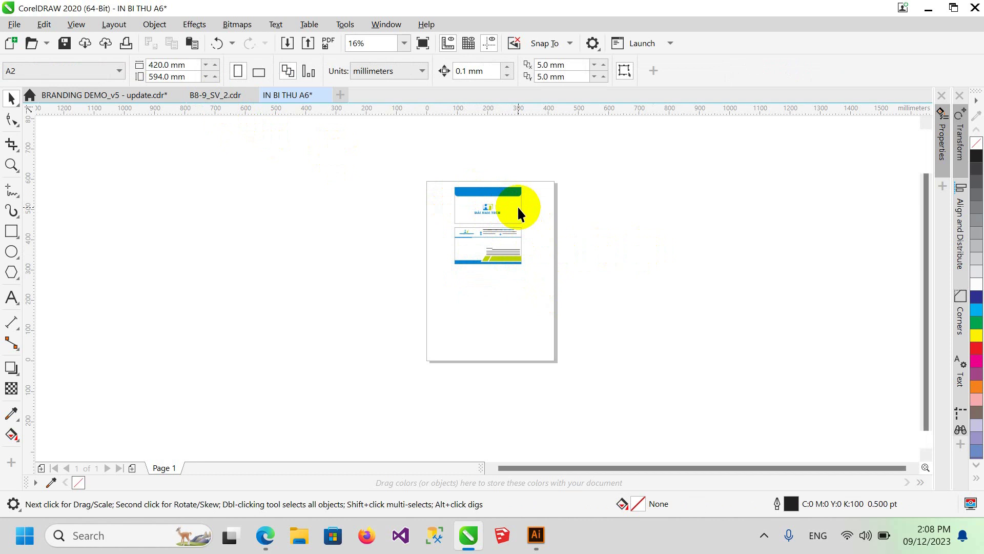
scroll(520, 217, "up", 2)
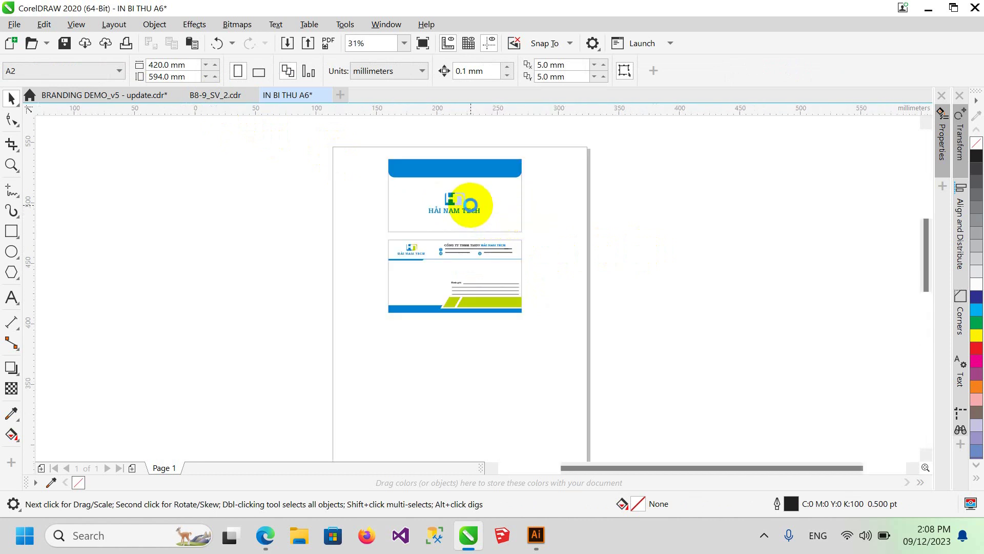
scroll(470, 205, "up", 4)
scroll(471, 206, "down", 2)
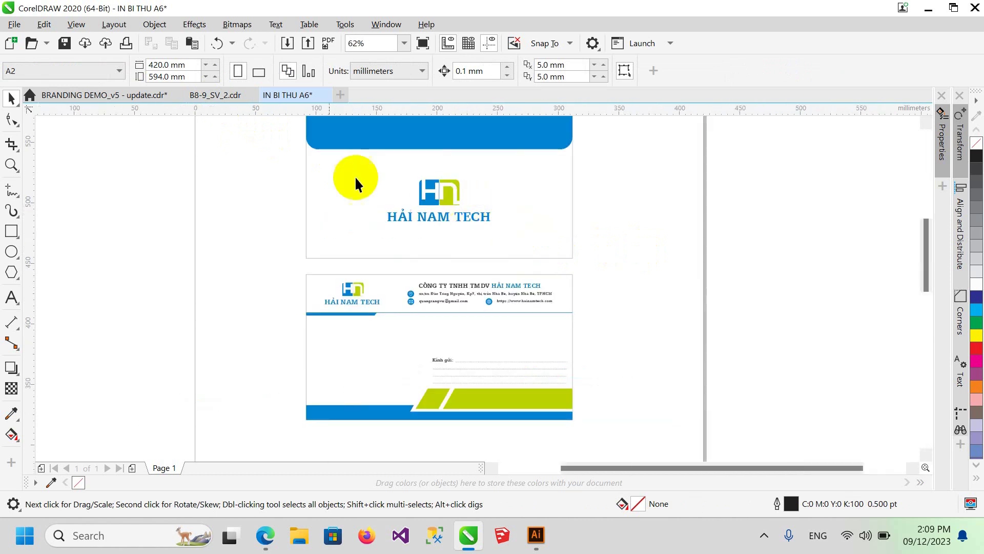
Step: Copy the right-hand envelope dieline from B8-9_SV_2 and place it below the artwork on the A2 page
left_click(210, 95)
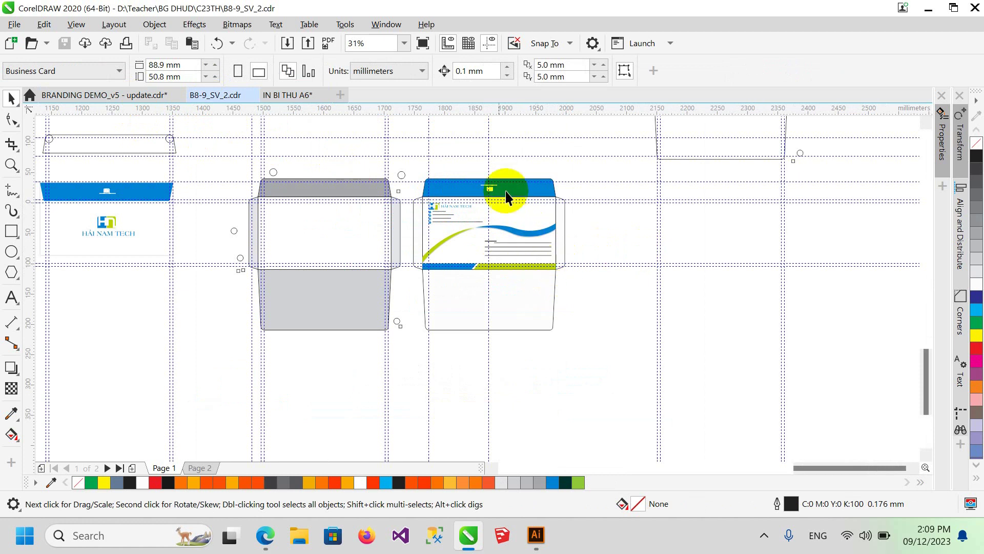
left_click_drag(417, 158, 592, 354)
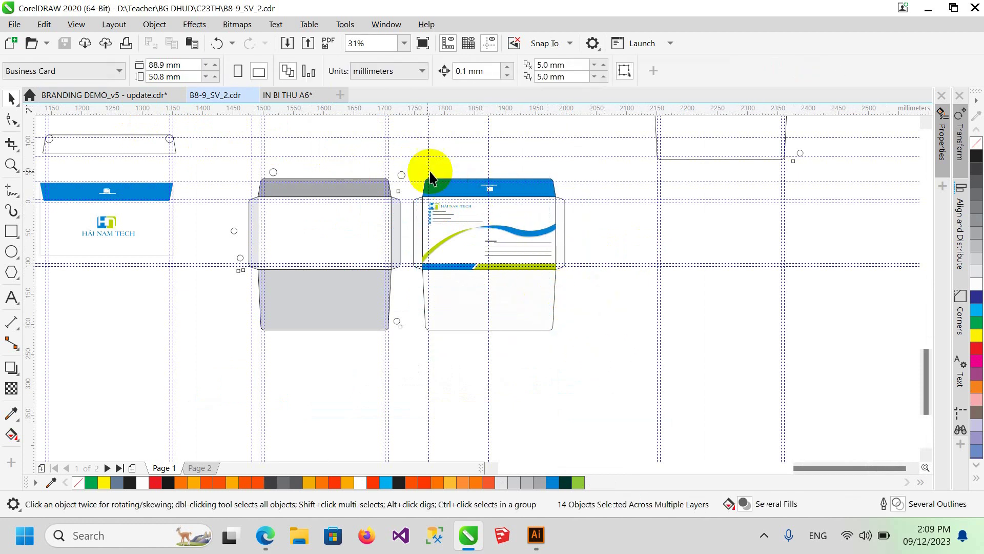
left_click_drag(407, 160, 601, 353)
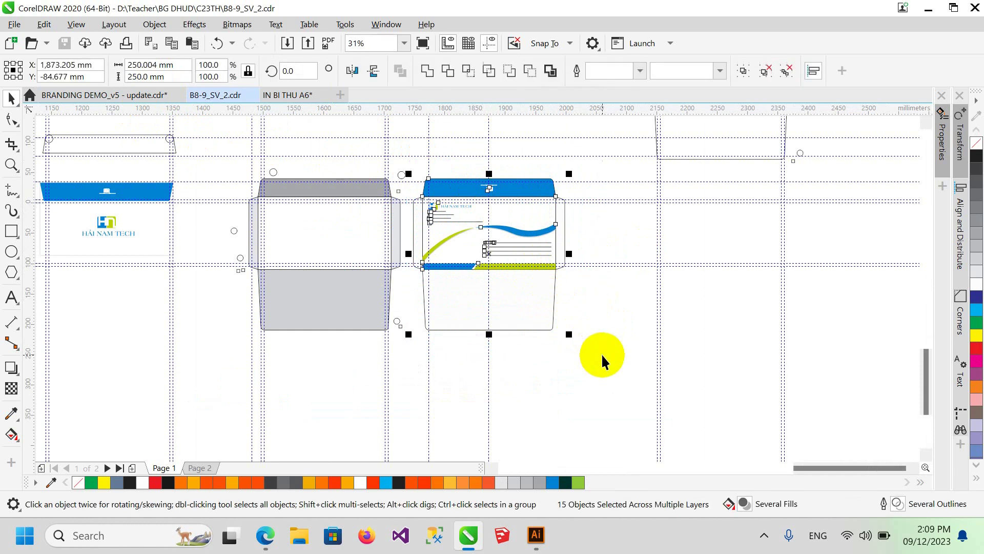
left_click(286, 95)
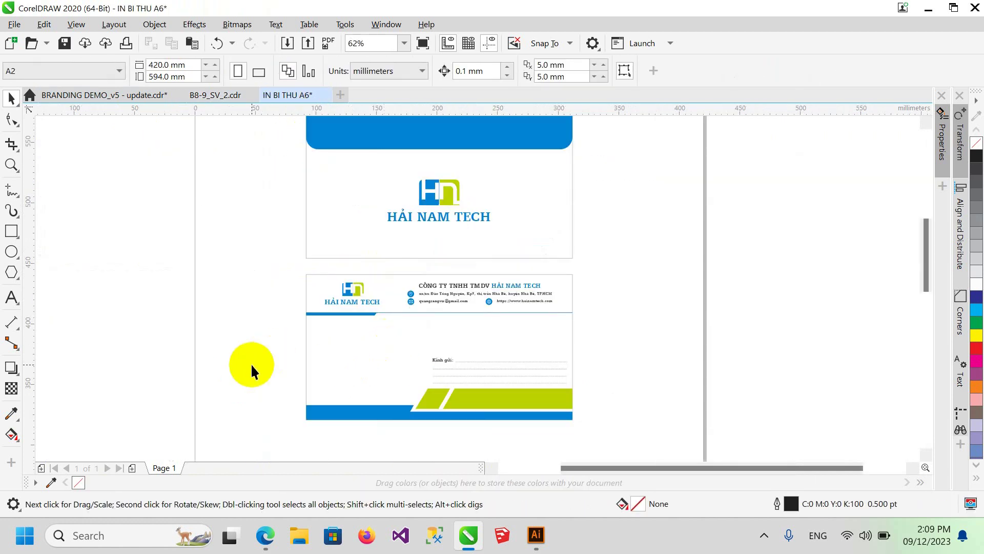
key("ctrl+a")
scroll(281, 349, "down", 2)
scroll(492, 266, "down", 1)
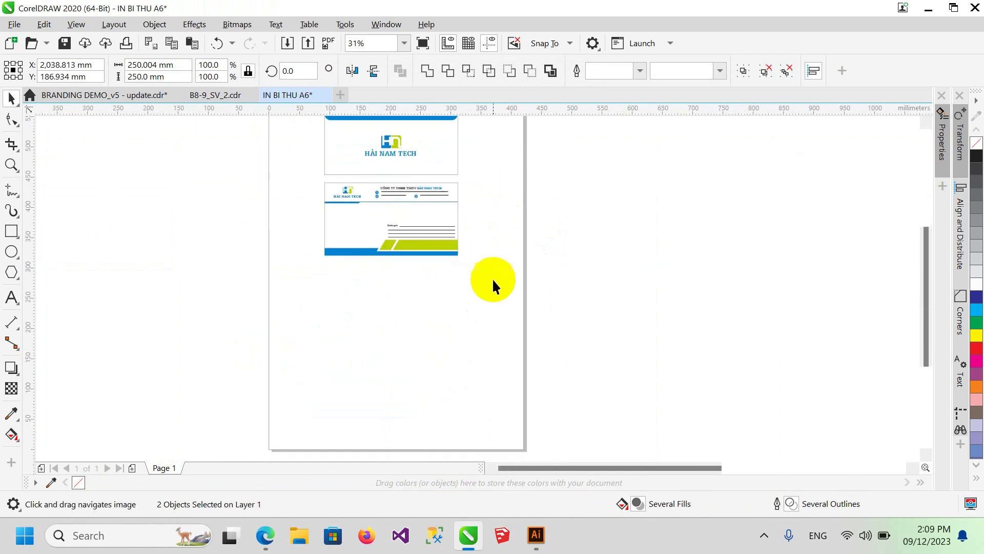
scroll(492, 295, "down", 3)
scroll(493, 303, "down", 2)
scroll(512, 307, "down", 1)
scroll(521, 309, "up", 3)
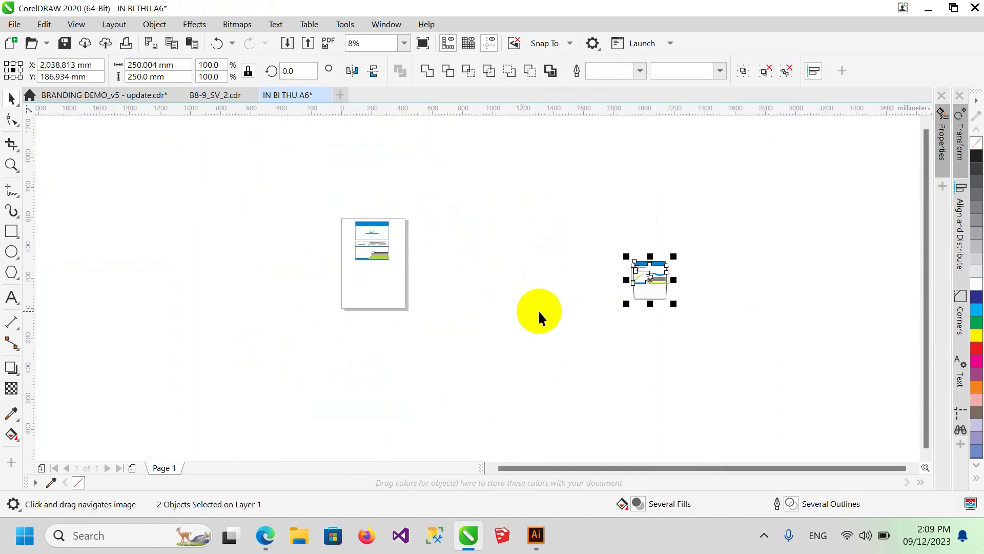
left_click_drag(647, 281, 374, 282)
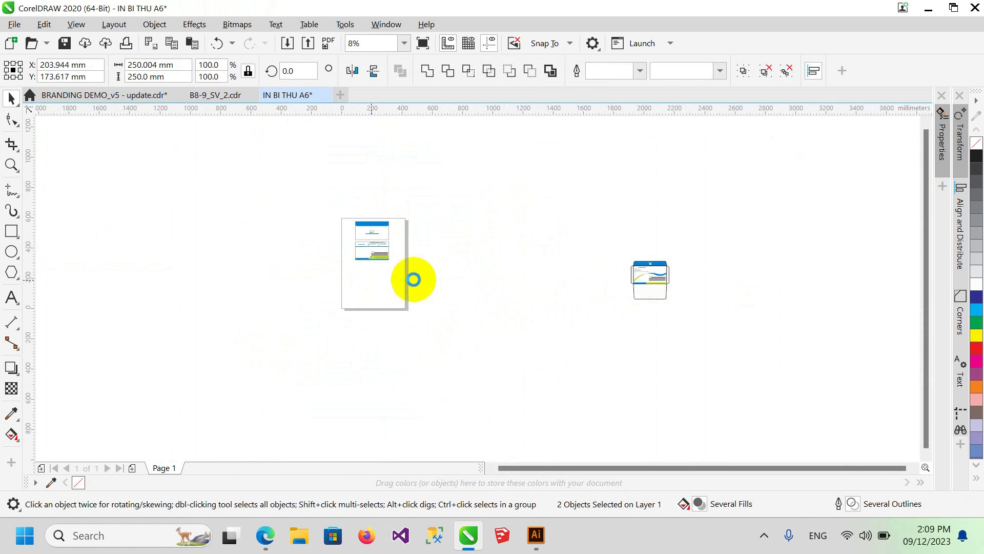
left_click(440, 285)
scroll(373, 280, "up", 1)
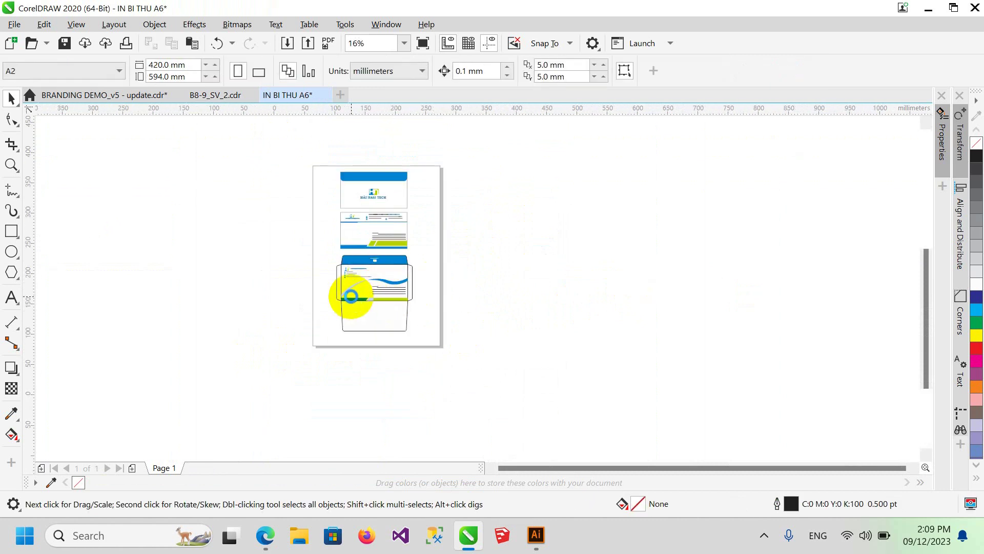
scroll(354, 296, "up", 2)
scroll(353, 297, "up", 2)
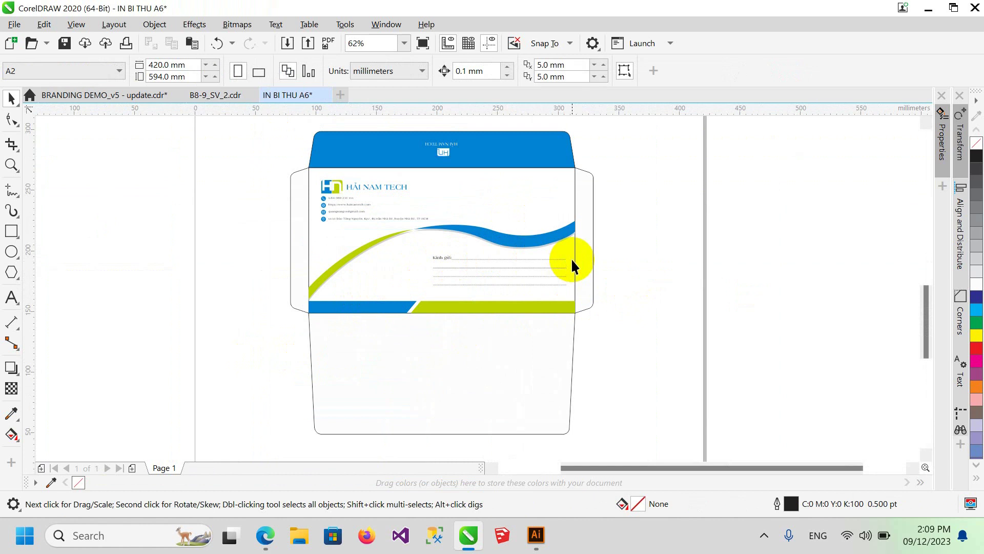
Step: Clear the selection in B8-9_SV_2, then frame the IN BI THU A6 page showing all three designs
left_click(224, 96)
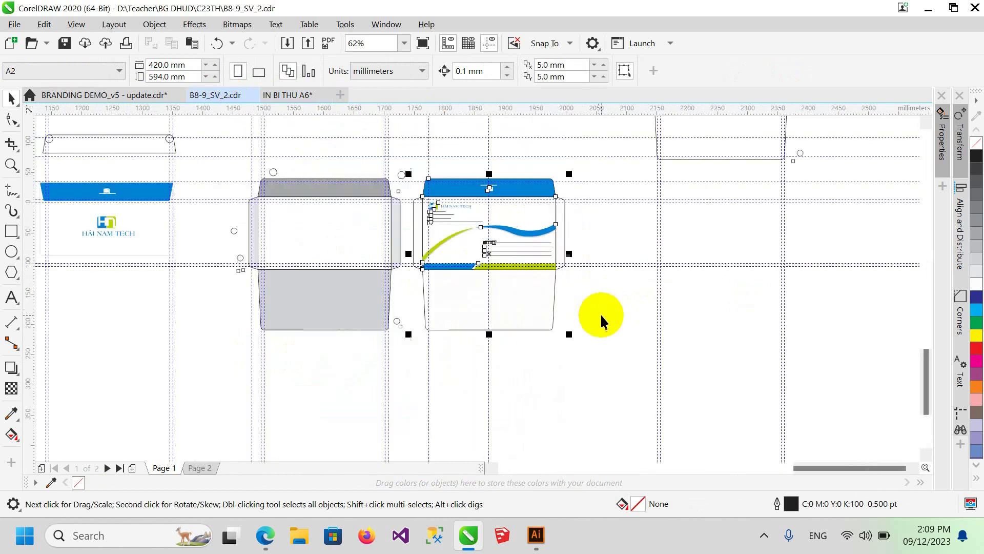
scroll(533, 205, "up", 2)
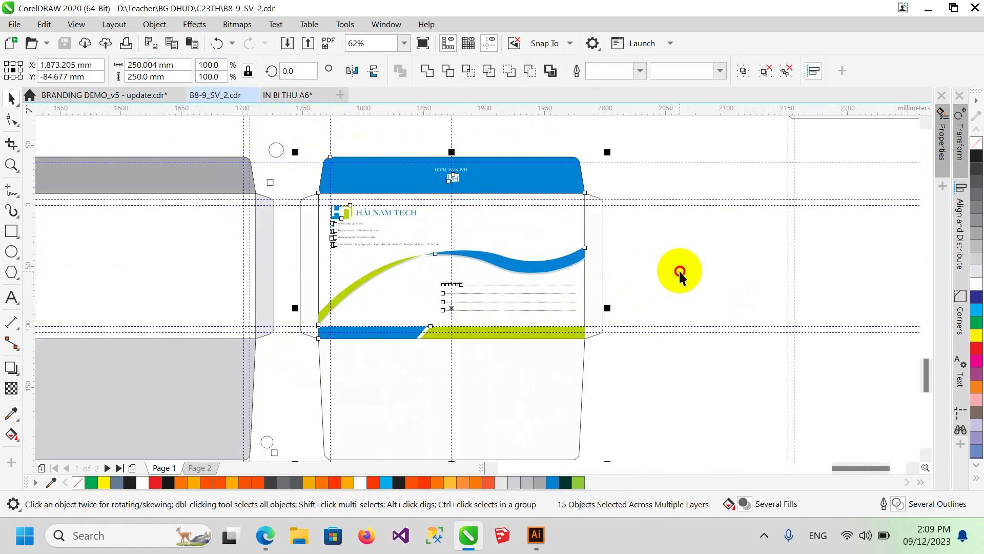
left_click(680, 275)
left_click(310, 95)
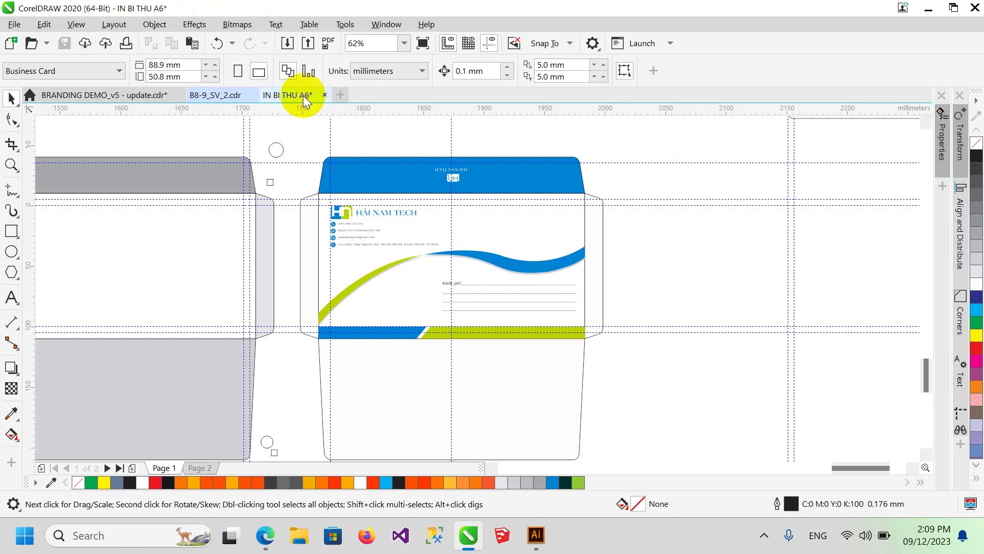
left_click(469, 341)
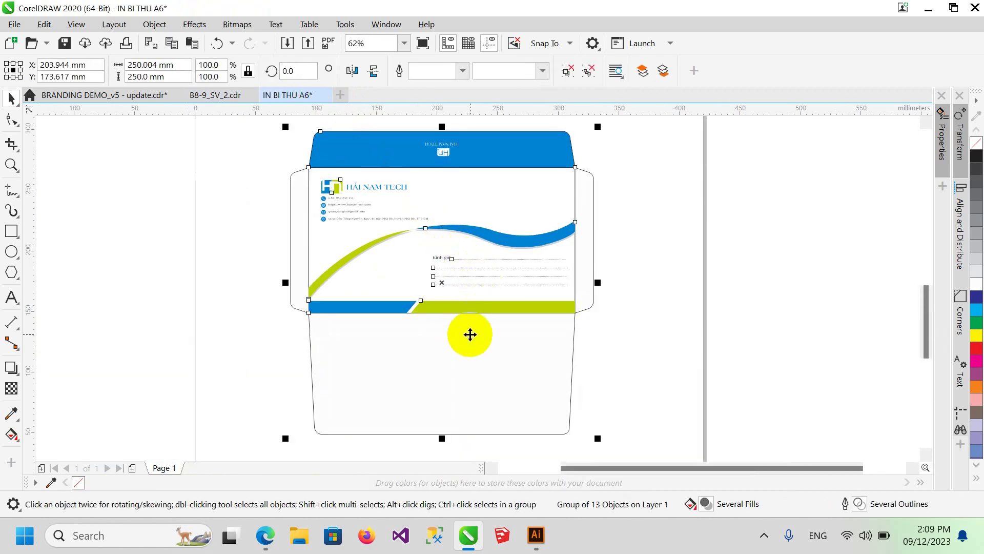
left_click(645, 246)
scroll(645, 246, "down", 2)
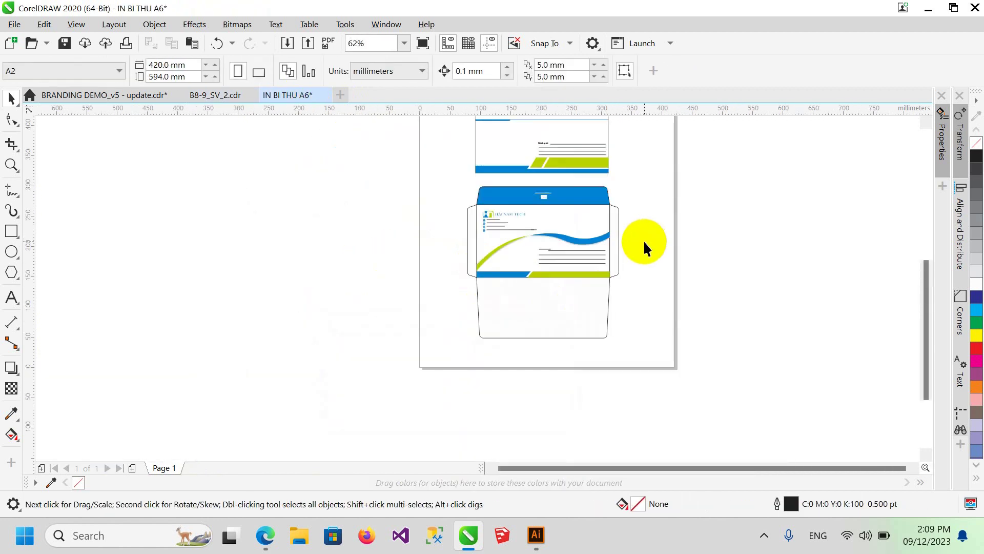
left_click_drag(645, 233, 511, 281)
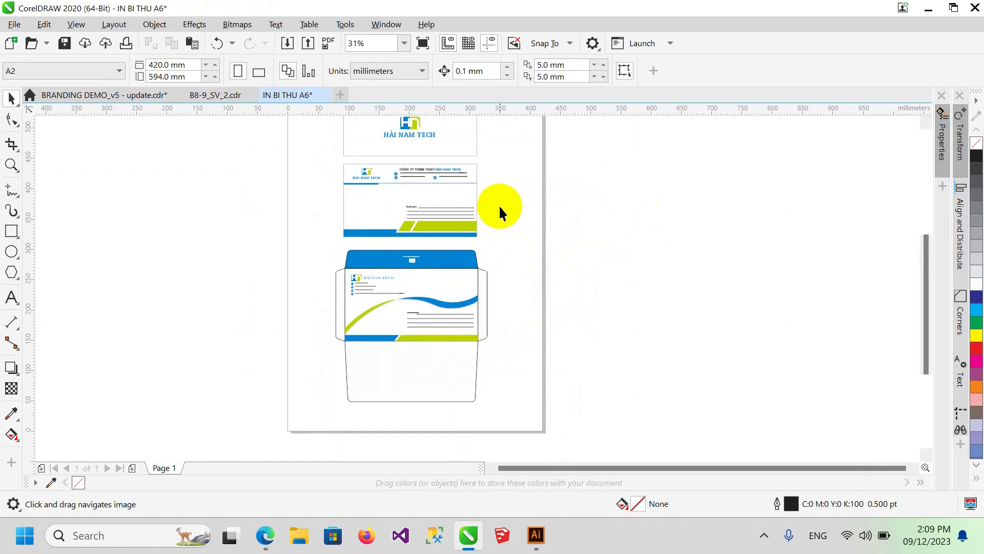
left_click_drag(501, 210, 477, 261)
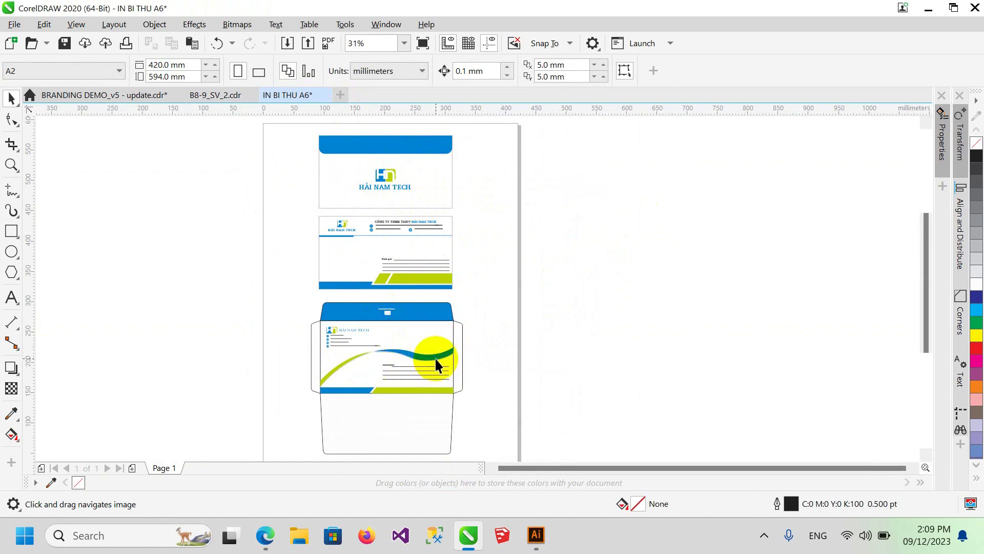
Step: Save the drawing to the Desktop as IN BI THU A6.cdr
left_click(64, 44)
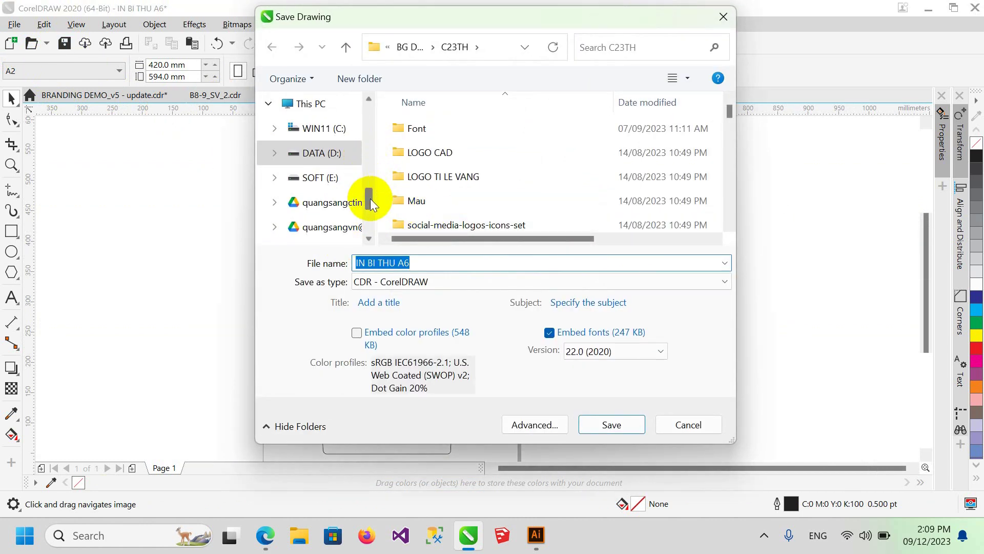
left_click_drag(369, 196, 367, 117)
left_click(332, 175)
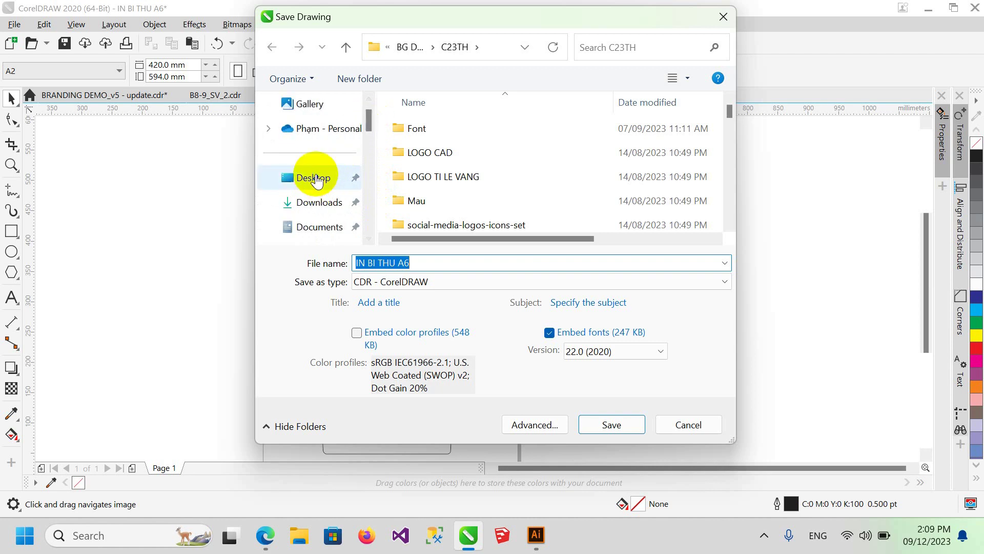
left_click(612, 425)
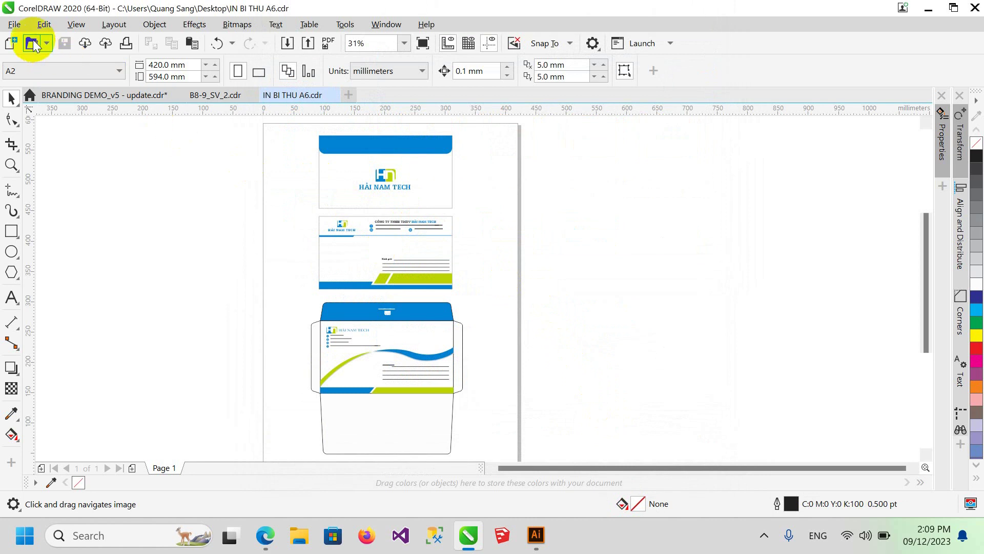
left_click(14, 24)
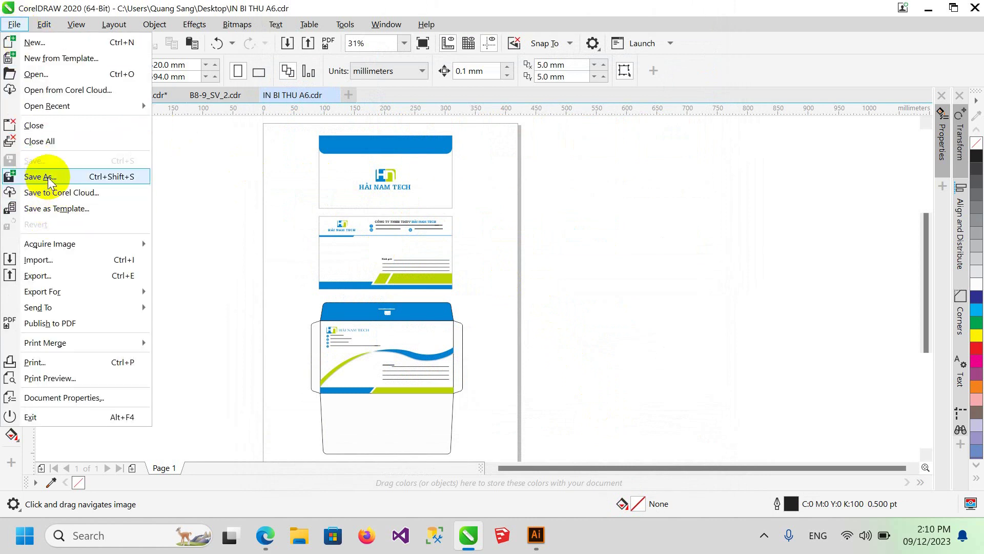
Step: Export IN BI THU A6.pdf to the Desktop, reviewing the Objects and General PDF settings
left_click(50, 177)
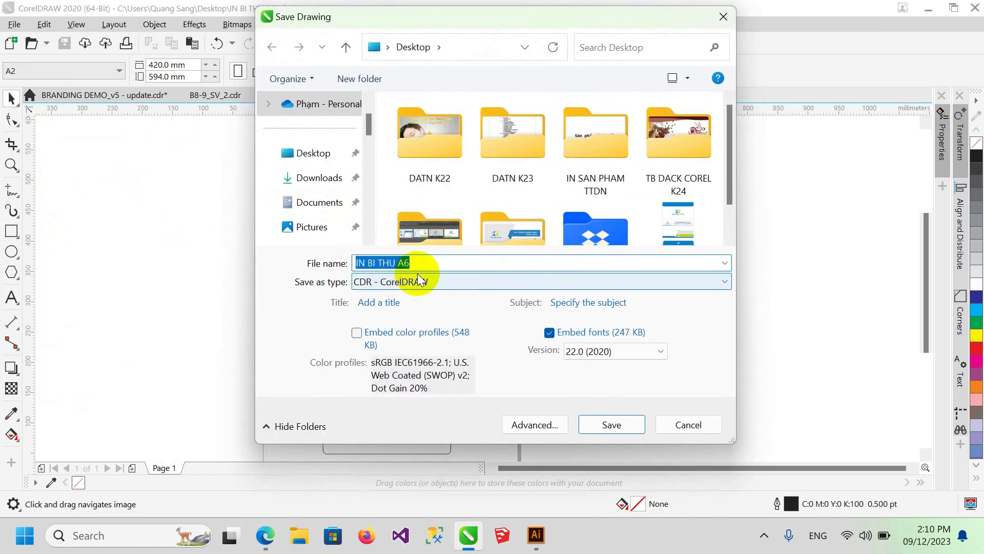
left_click(431, 285)
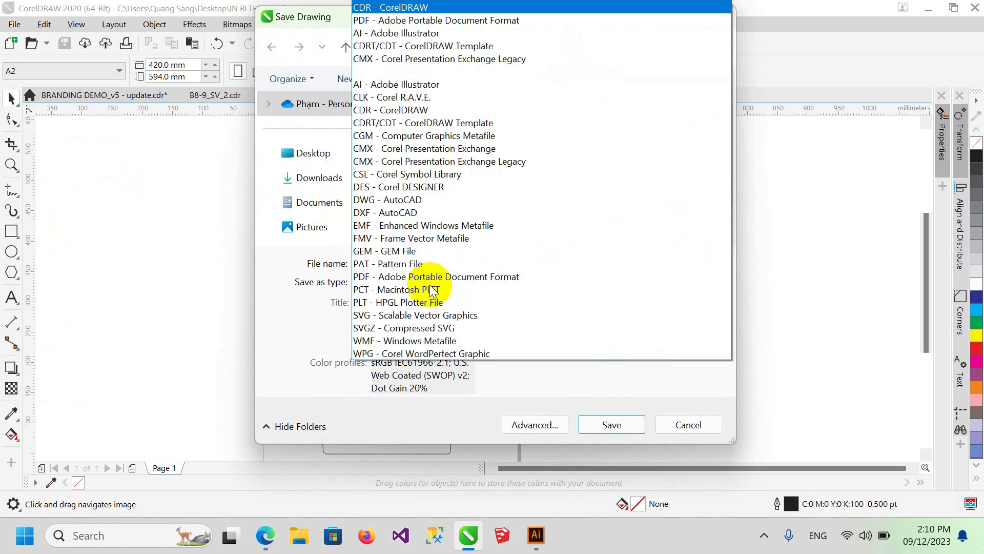
left_click(385, 21)
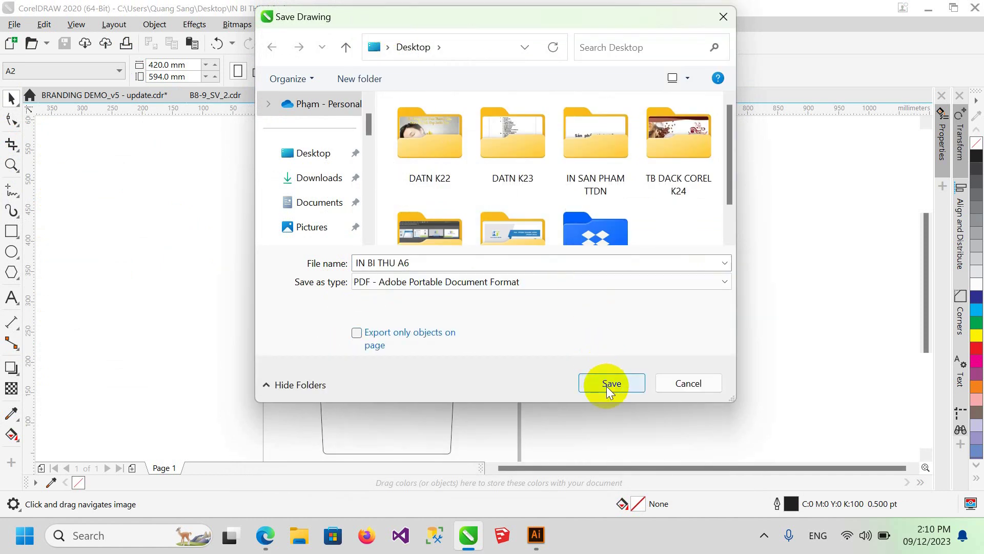
left_click(605, 389)
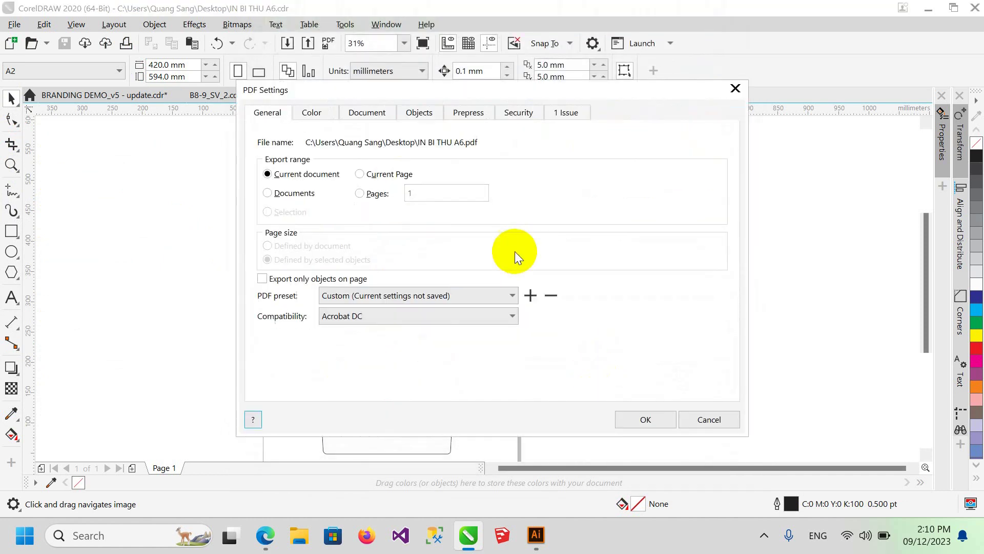
left_click(420, 117)
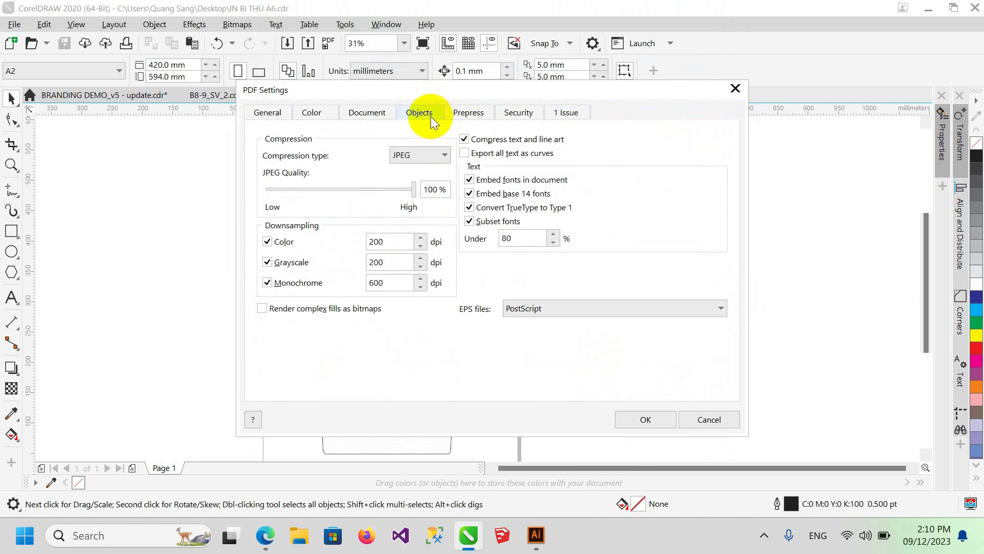
left_click(267, 112)
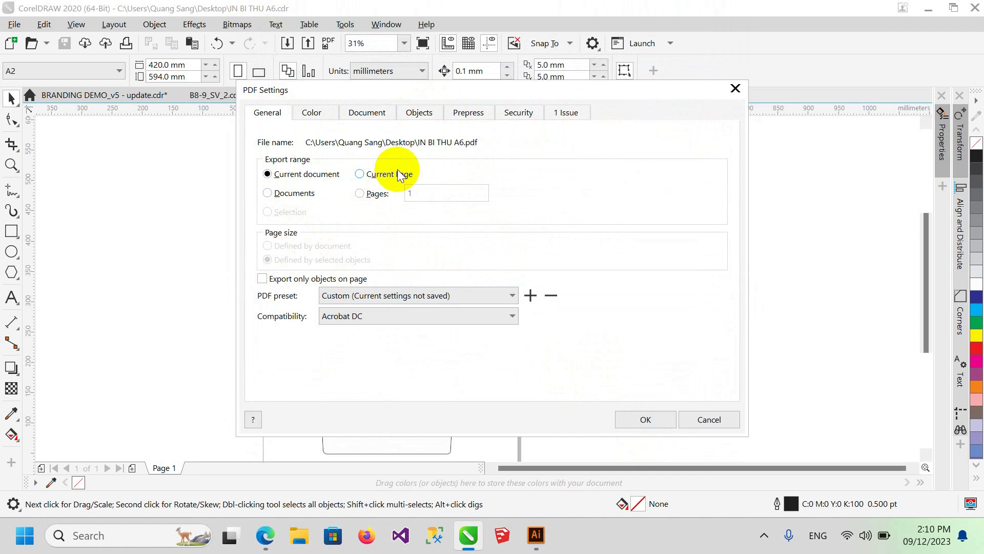
left_click(644, 421)
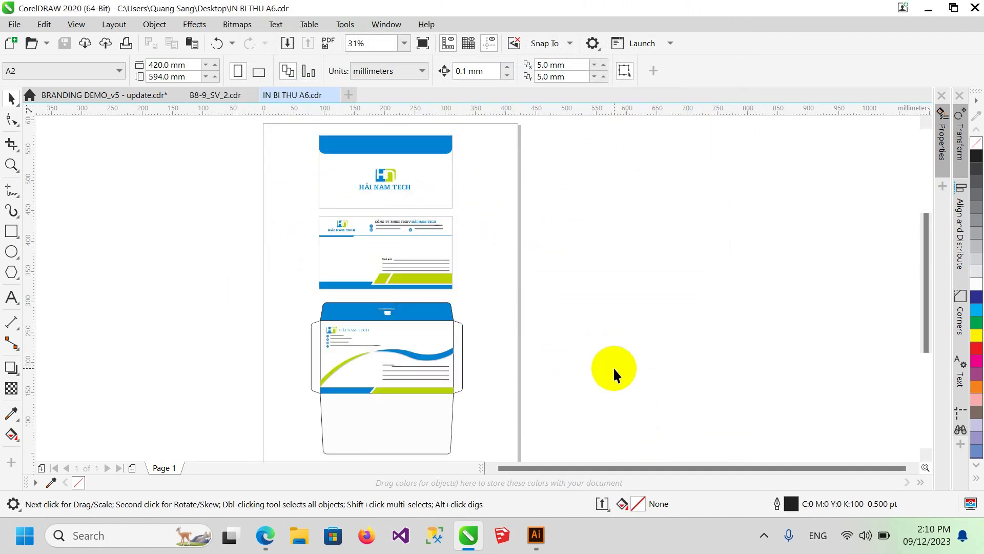
Step: In Illustrator, open IN BI THU A6.pdf from the Desktop in CMYK colour mode
left_click(540, 543)
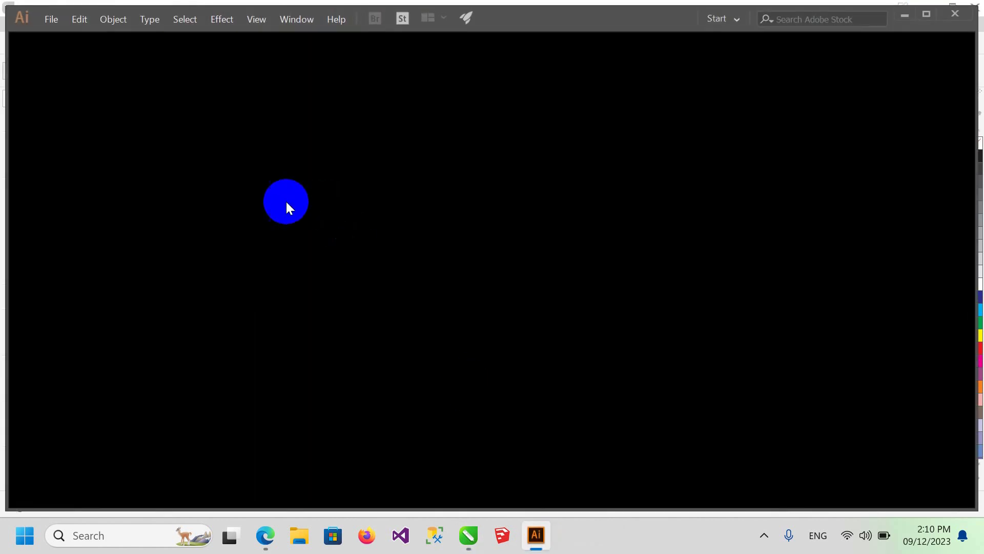
left_click(47, 20)
left_click(62, 72)
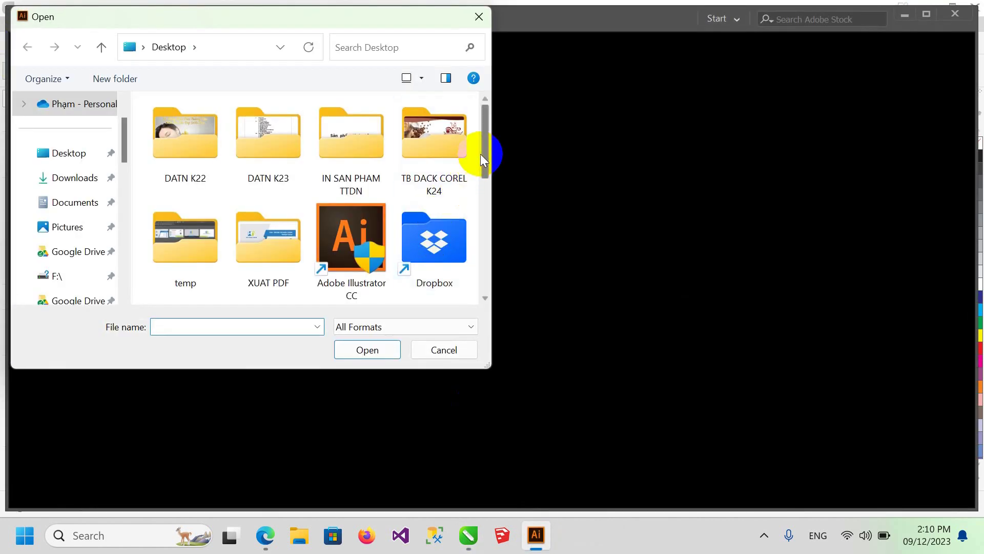
left_click_drag(484, 156, 488, 226)
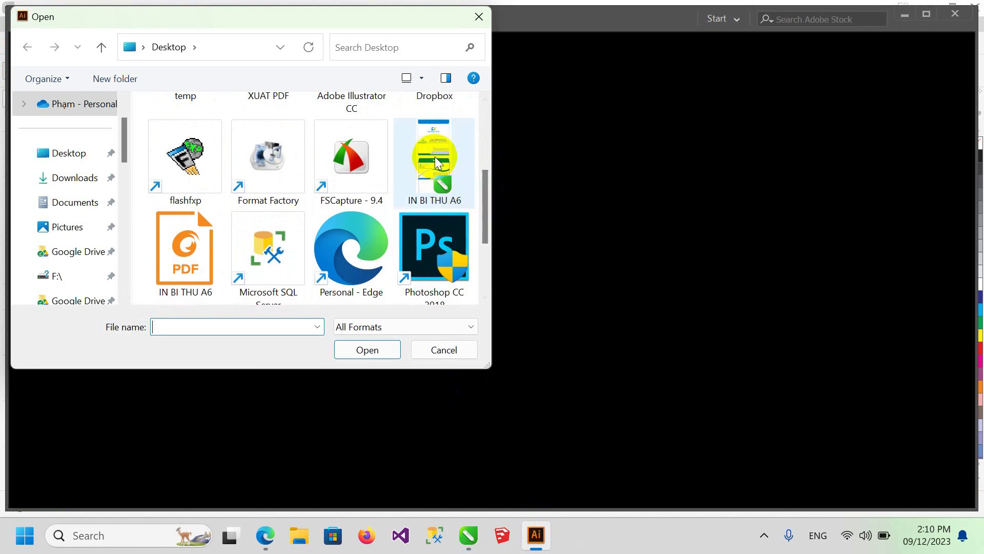
left_click(197, 257)
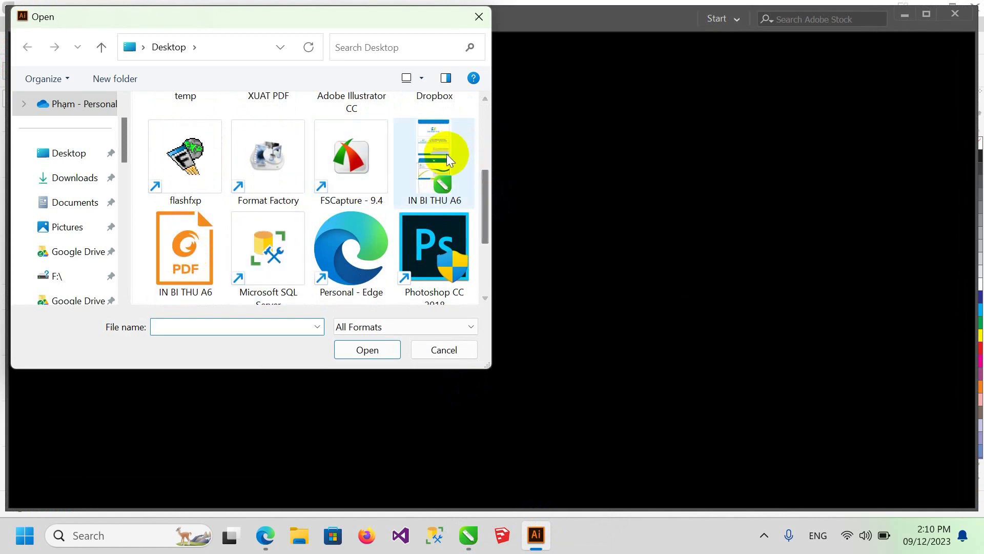
left_click(180, 242)
double_click(179, 242)
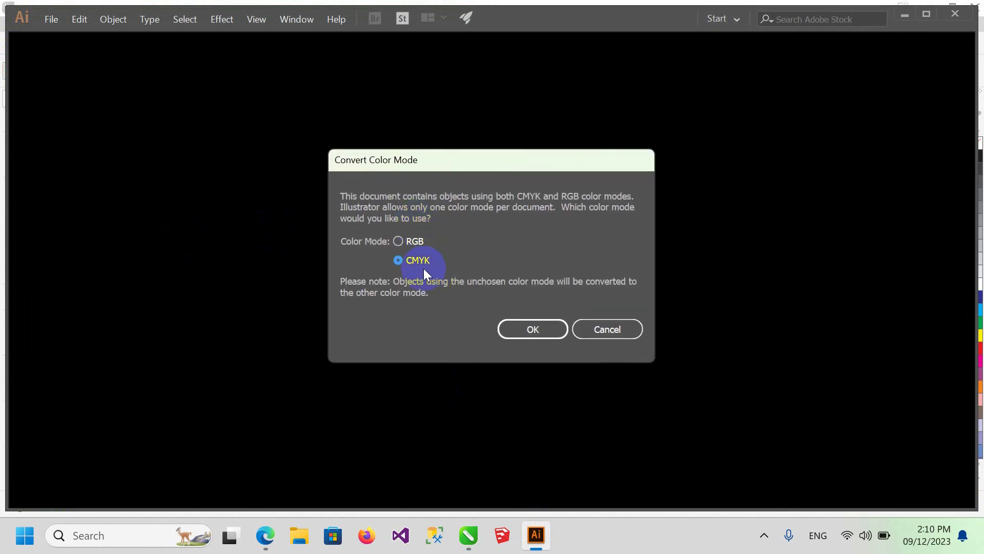
left_click(532, 333)
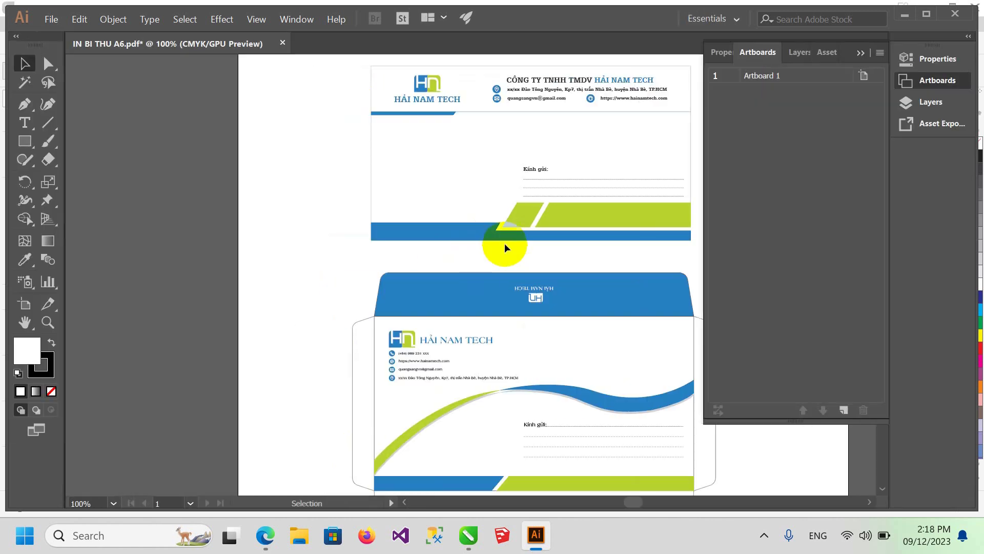
Step: Group all objects of the top logo design into one object
left_click(937, 81)
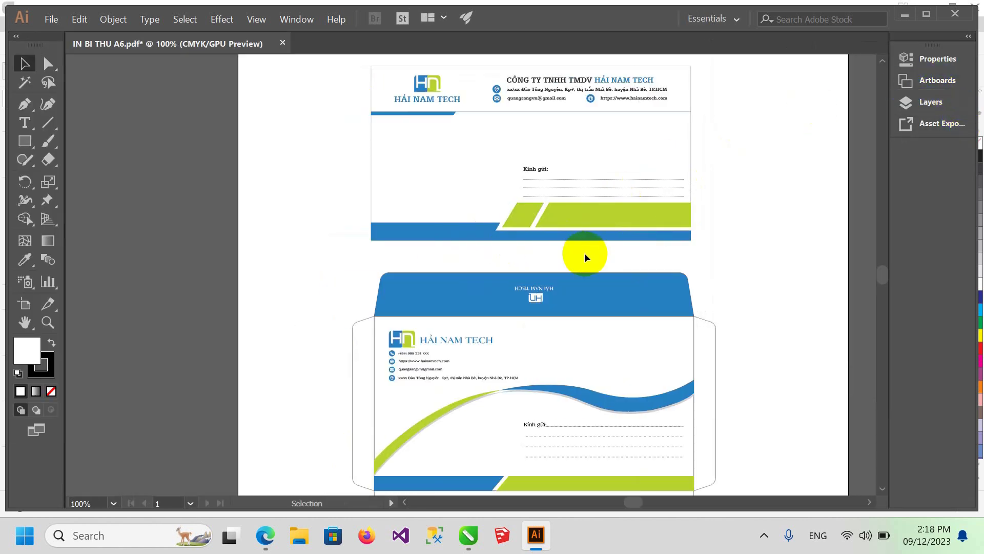
scroll(586, 257, "up", 1)
scroll(560, 198, "up", 1)
scroll(577, 235, "up", 2)
scroll(576, 227, "up", 3)
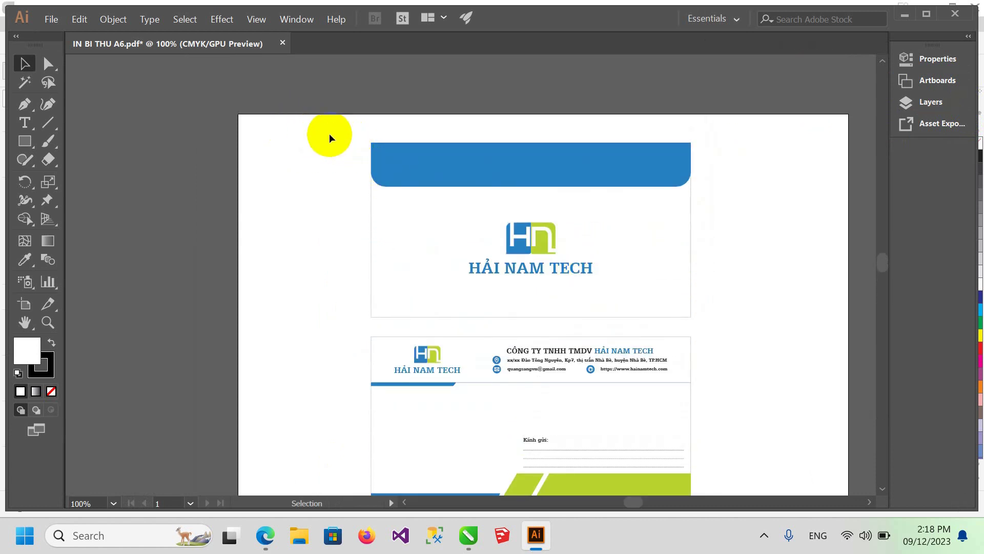
left_click(385, 154)
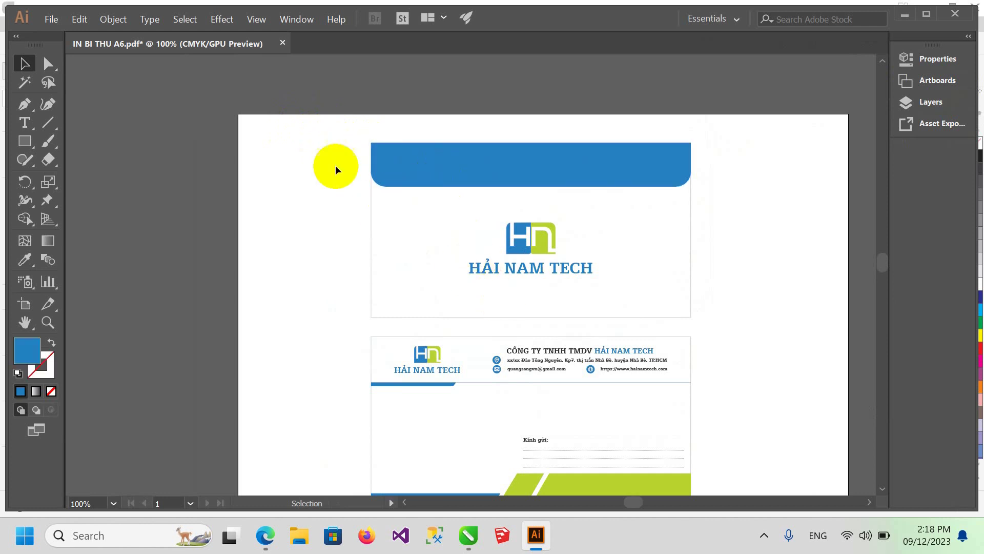
left_click_drag(344, 137, 725, 328)
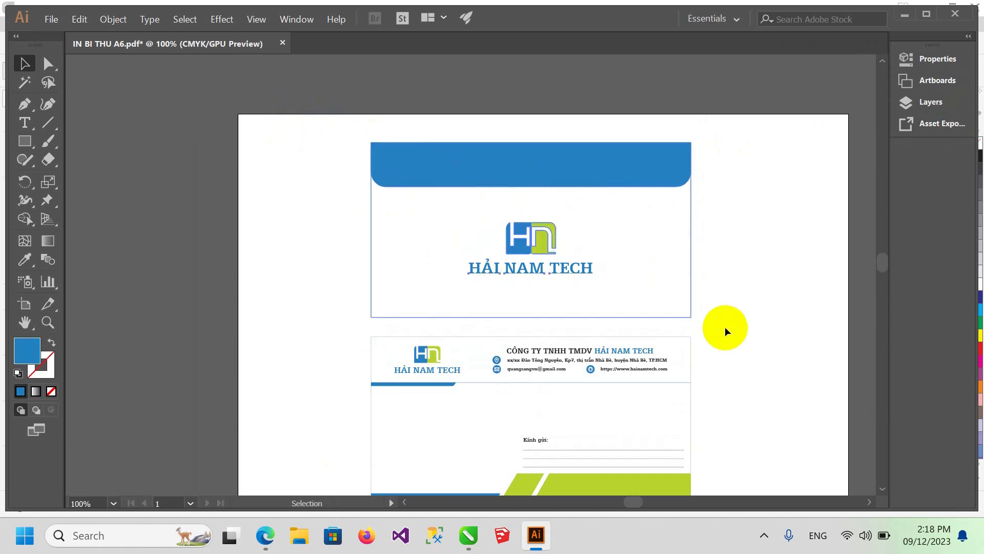
right_click(615, 209)
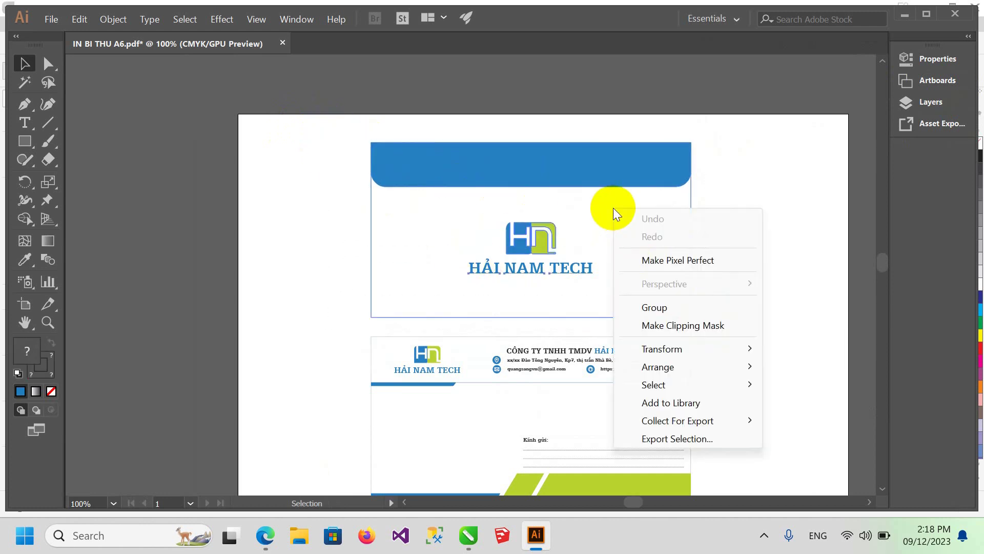
left_click(652, 306)
Step: Group the letterhead objects into one object
scroll(759, 287, "down", 1)
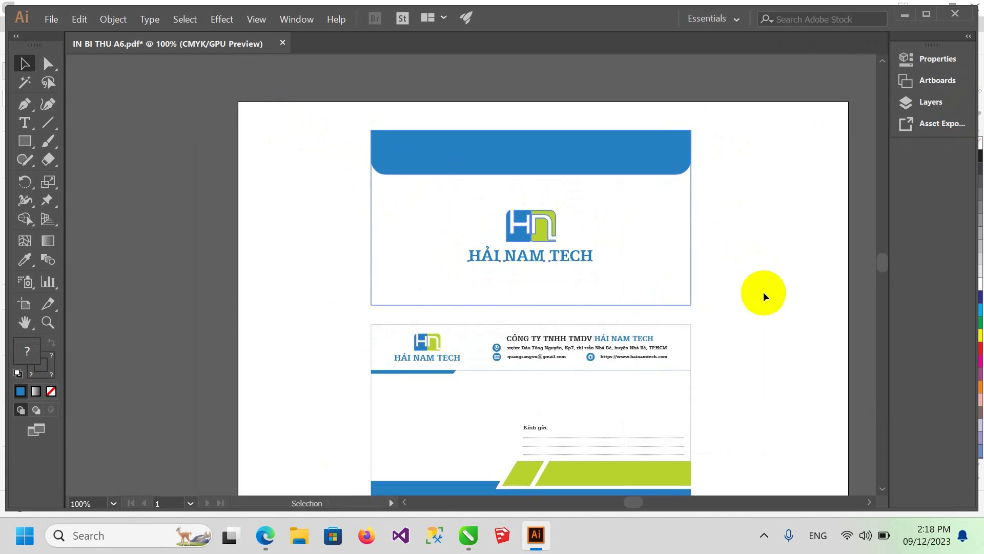
scroll(754, 308, "down", 2)
scroll(751, 308, "down", 3)
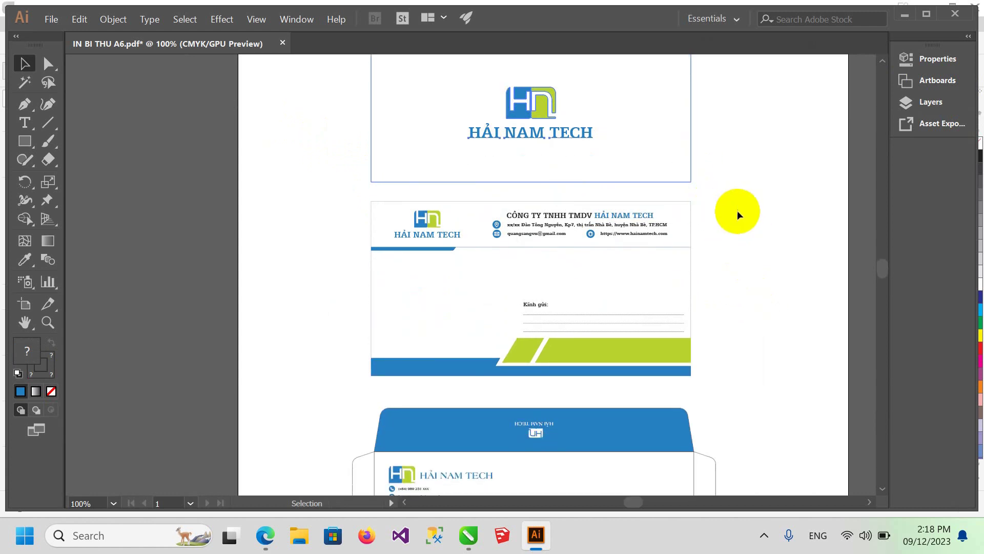
mouse_move(335, 187)
left_mouse_down()
mouse_move(744, 393)
mouse_move(712, 372)
left_mouse_up()
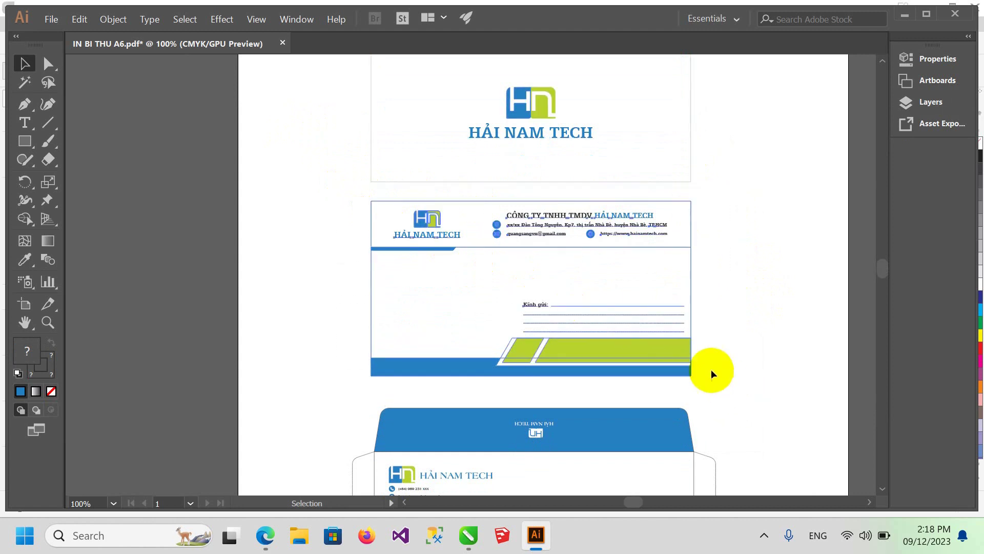
right_click(623, 286)
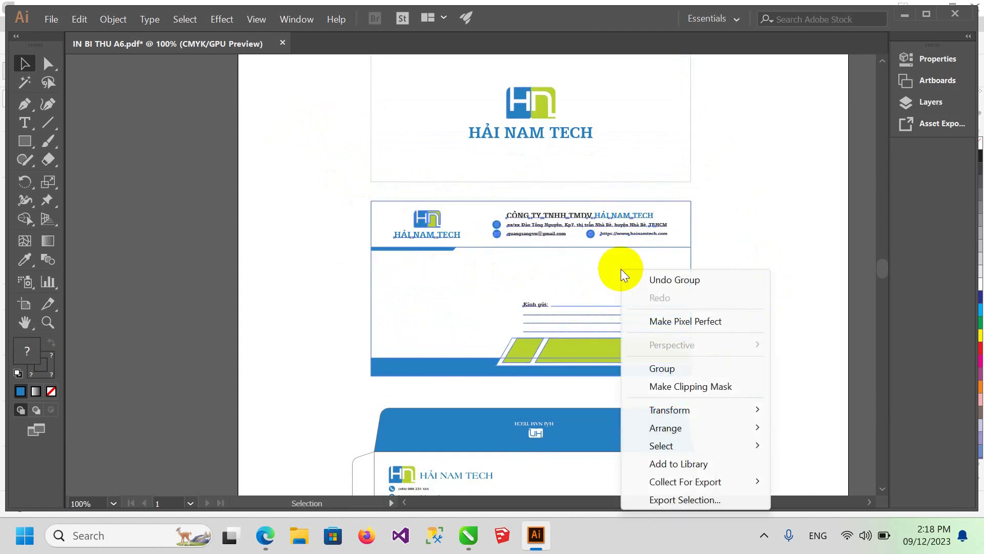
left_click(666, 369)
Step: Group the whole envelope artwork, deselect it and scroll back up to the cover
scroll(765, 311, "down", 2)
scroll(765, 311, "down", 3)
scroll(759, 298, "down", 5)
left_click(361, 216)
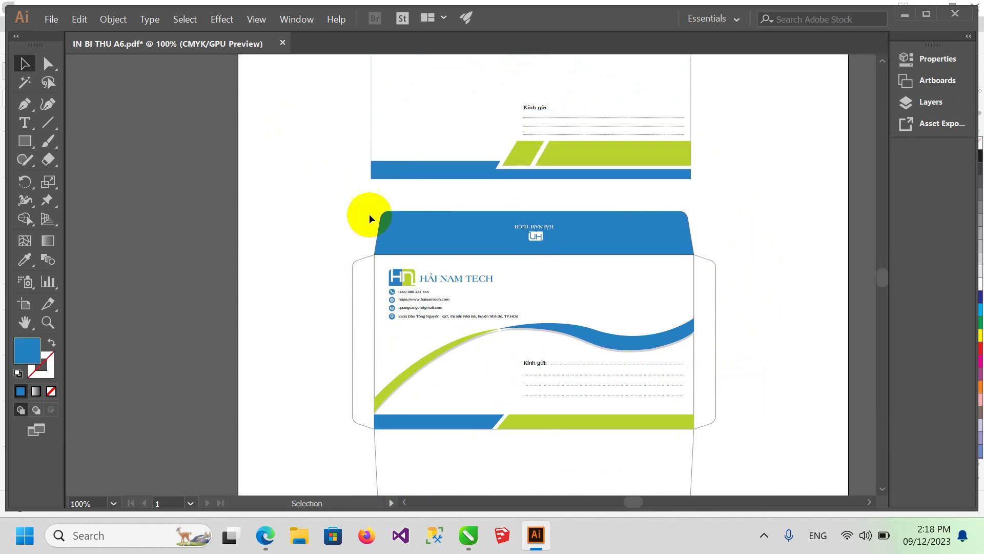
left_click_drag(306, 190, 793, 482)
scroll(774, 505, "down", 3)
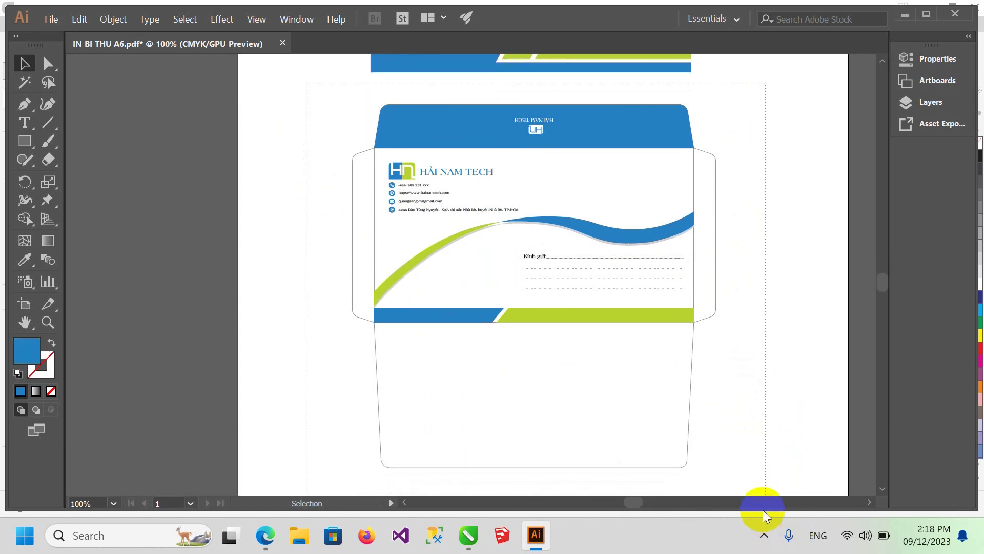
left_click(620, 326)
right_click(574, 251)
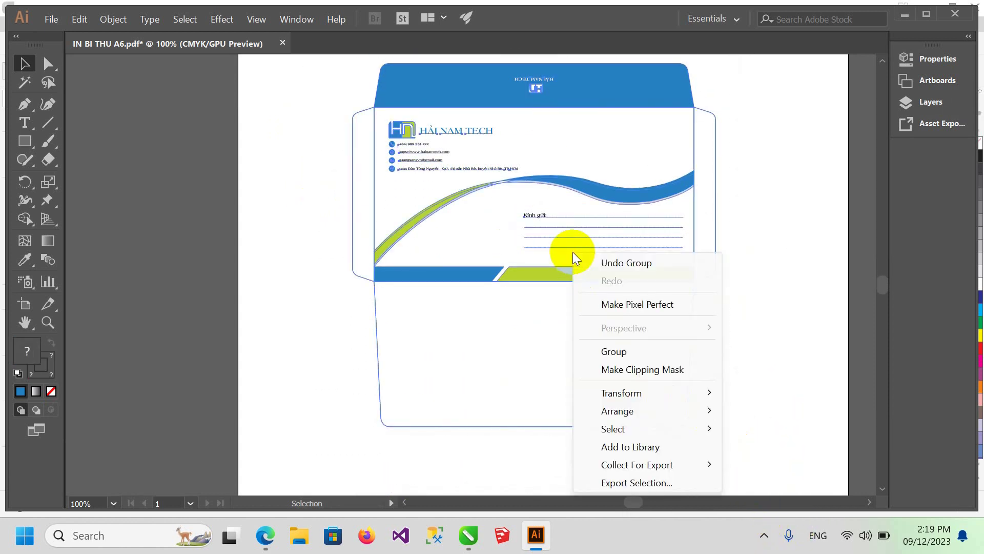
left_click(617, 351)
left_click(768, 275)
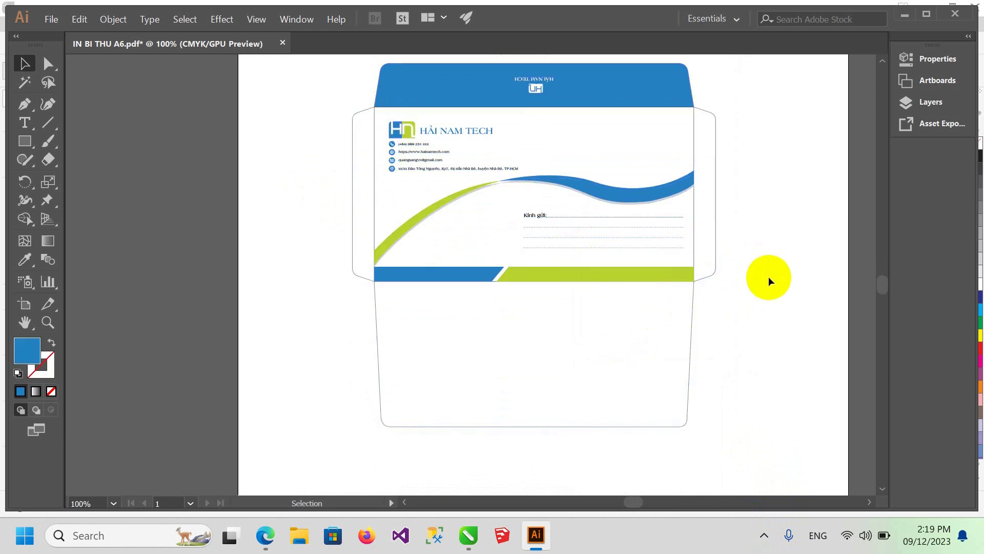
scroll(766, 279, "up", 4)
scroll(756, 286, "up", 4)
scroll(748, 282, "up", 5)
scroll(786, 204, "up", 3)
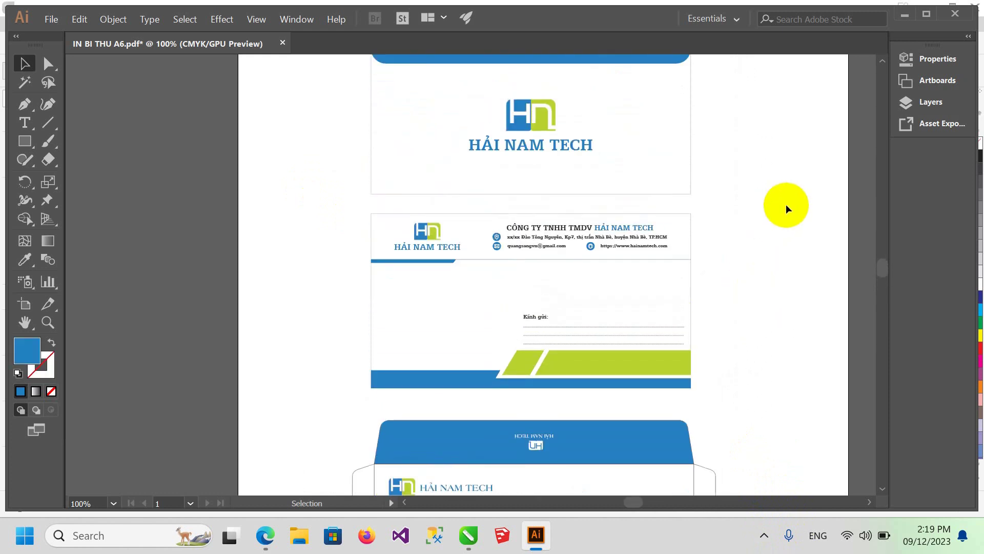
scroll(770, 217, "up", 2)
scroll(770, 216, "up", 2)
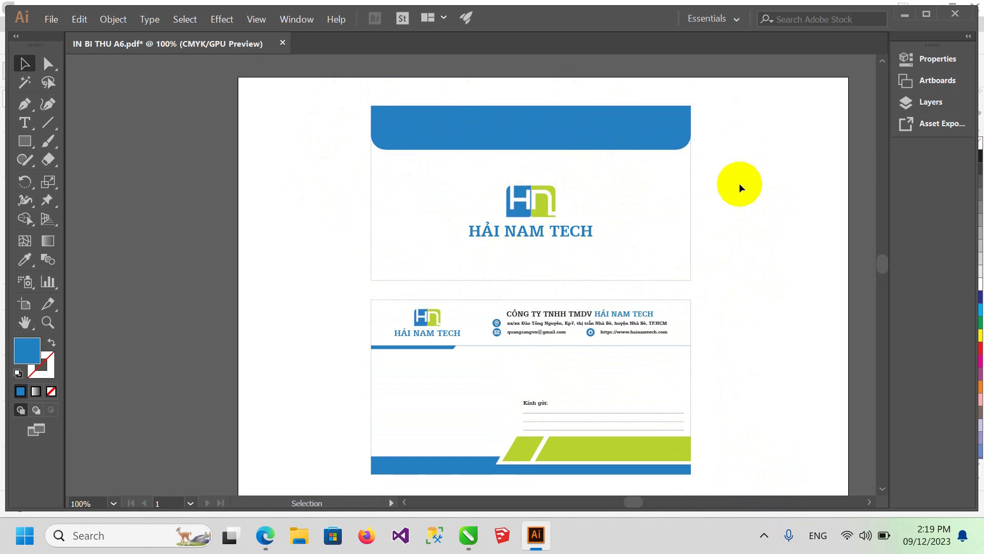
Step: Show rulers along the canvas edges, measured in millimetres
left_click_drag(385, 67, 360, 72)
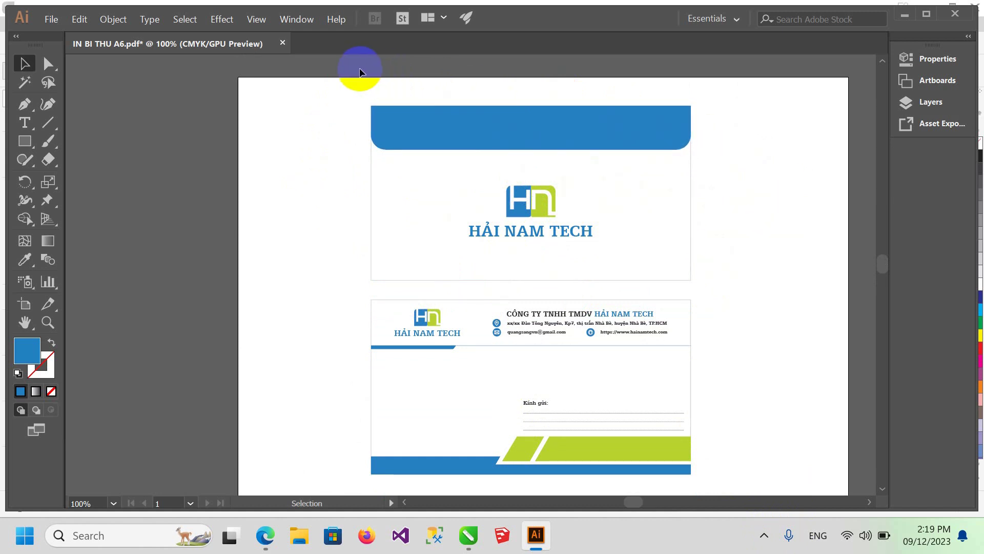
left_click(251, 23)
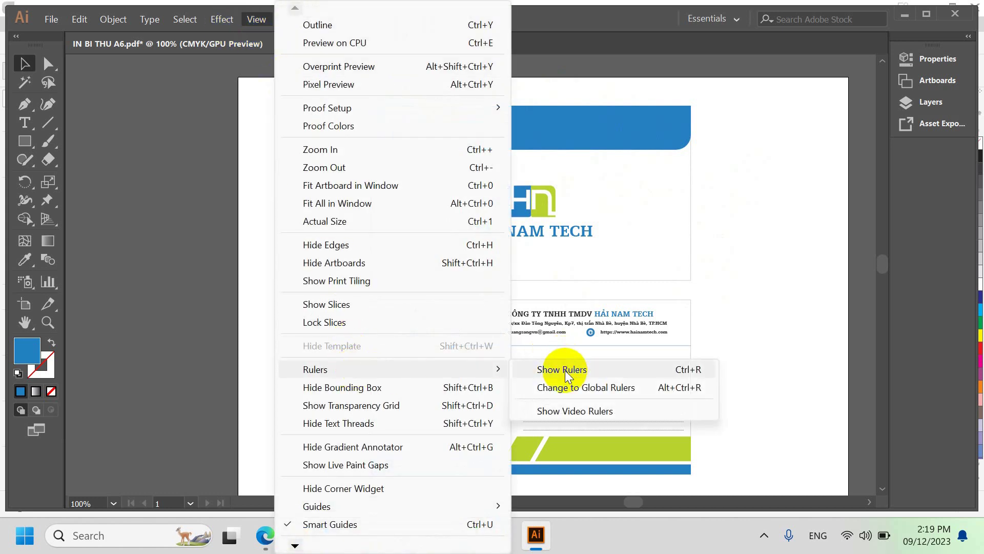
left_click(555, 368)
right_click(424, 59)
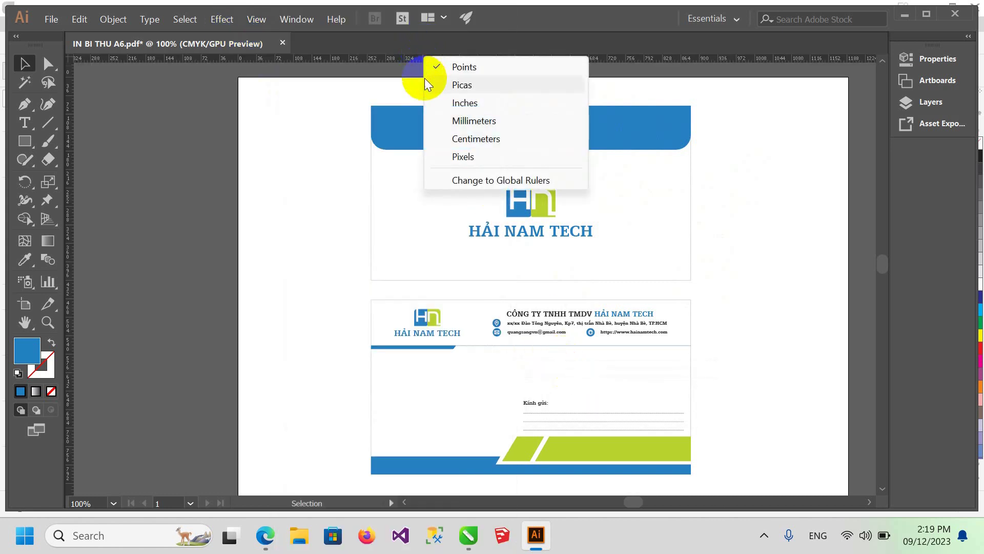
left_click(475, 122)
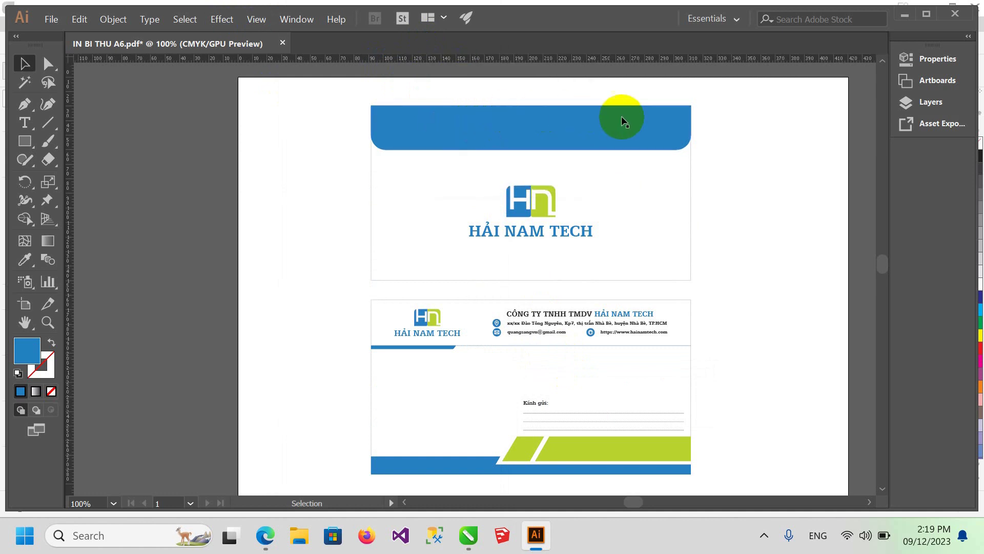
Step: Bring up the Artboards panel listing Artboard 1
left_click(936, 80)
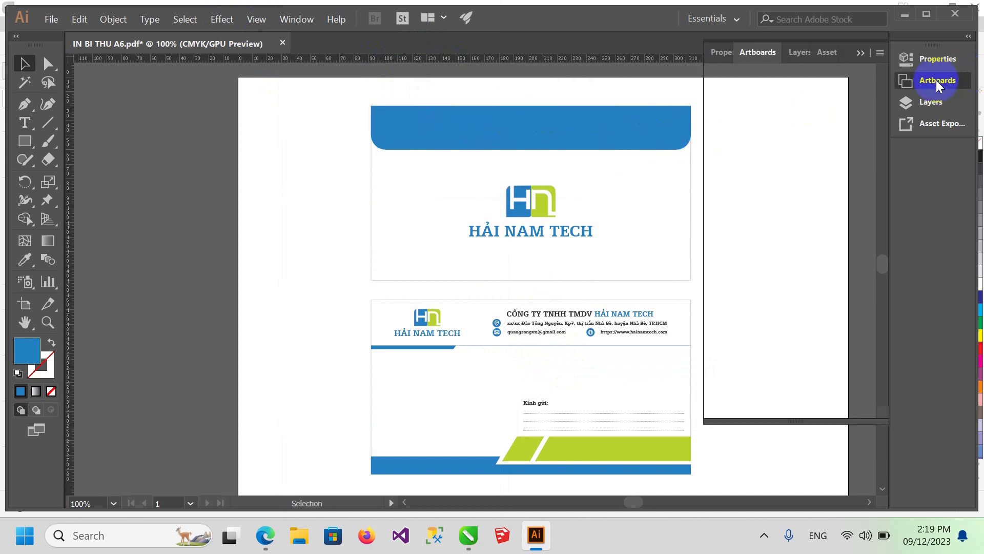
left_click(306, 20)
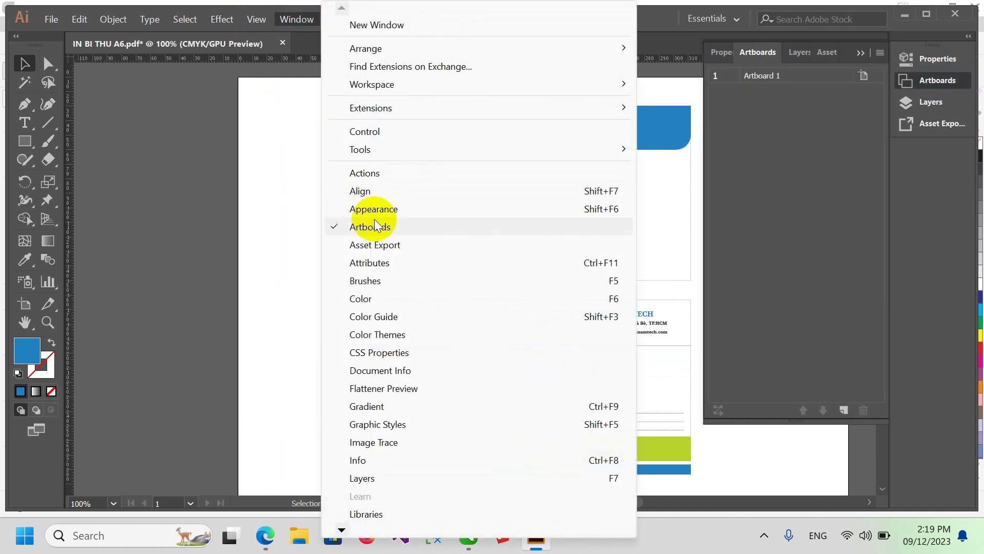
left_click(931, 81)
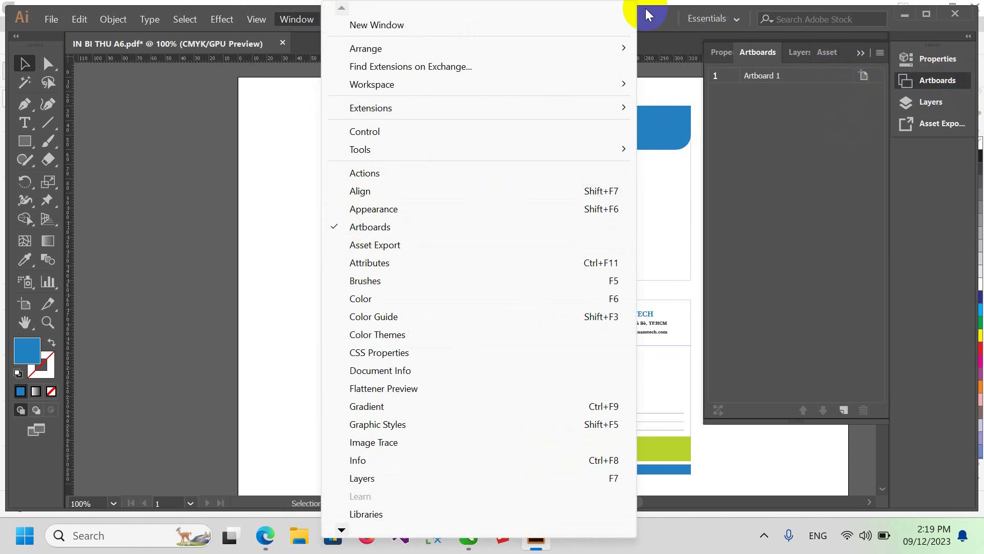
left_click(663, 58)
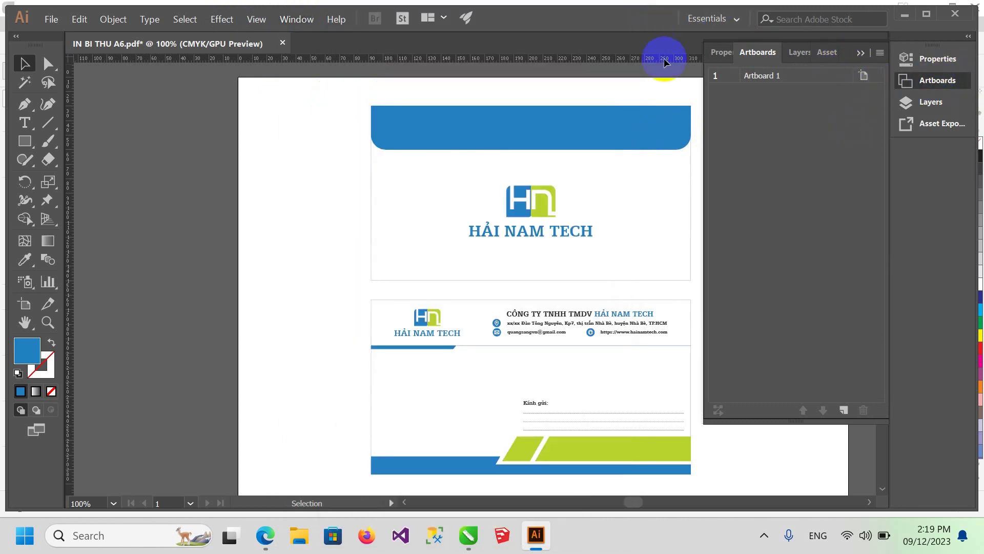
Step: Resize Artboard 1 to the cover artwork with the Fit to Selected Art preset
double_click(863, 77)
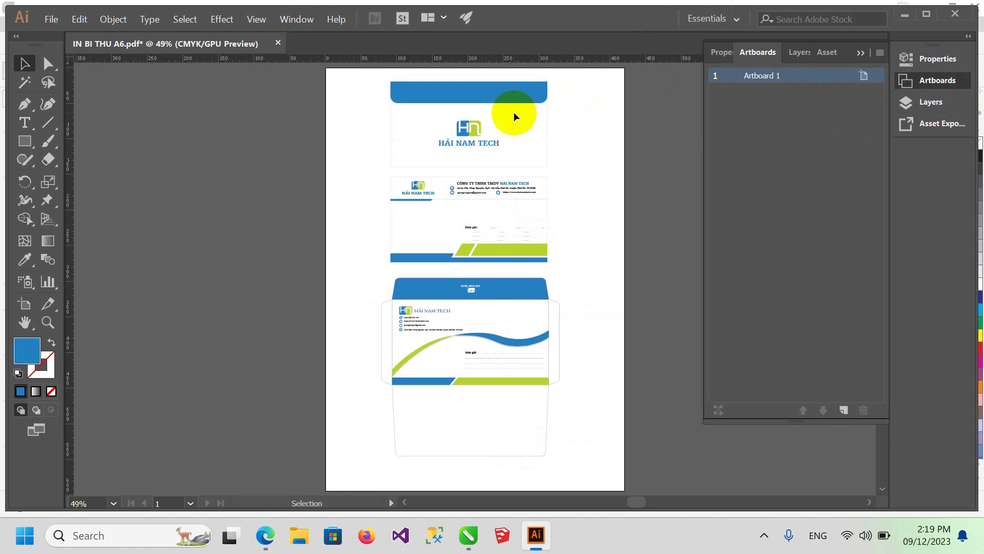
left_click(490, 99)
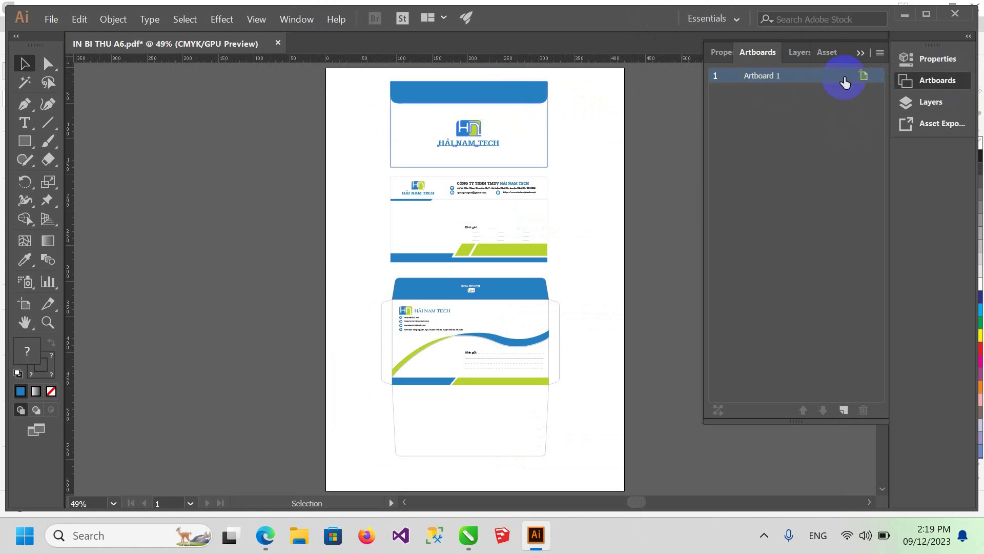
left_click(864, 76)
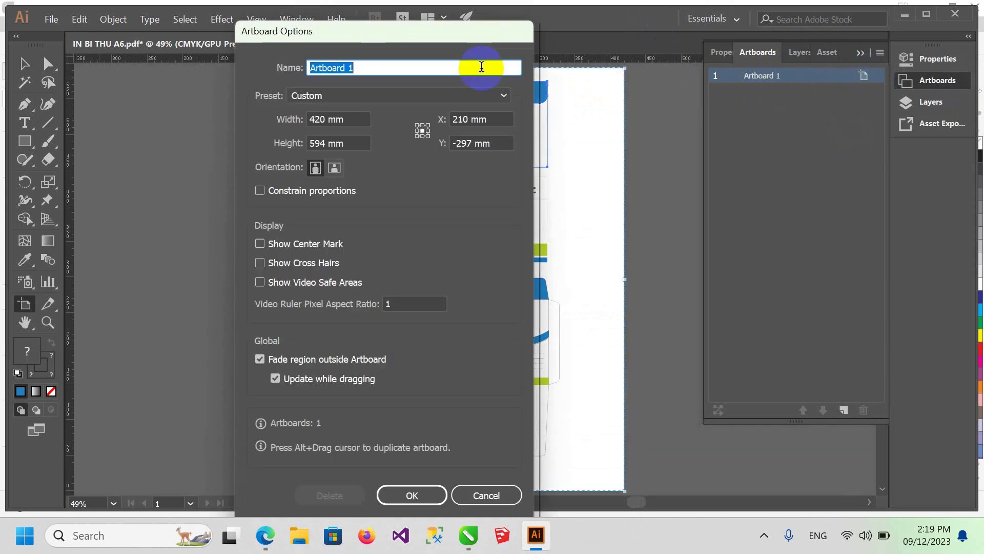
left_click(502, 94)
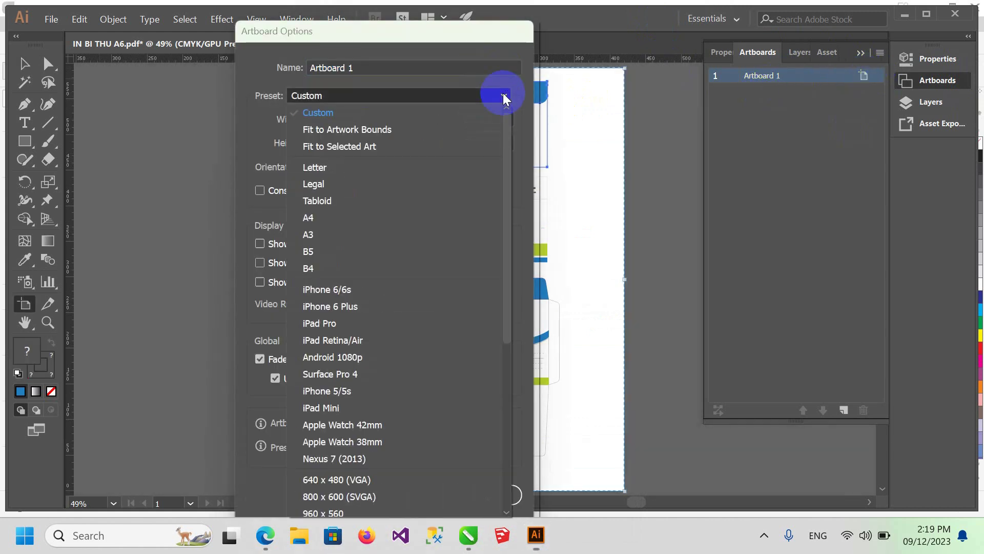
left_click(354, 146)
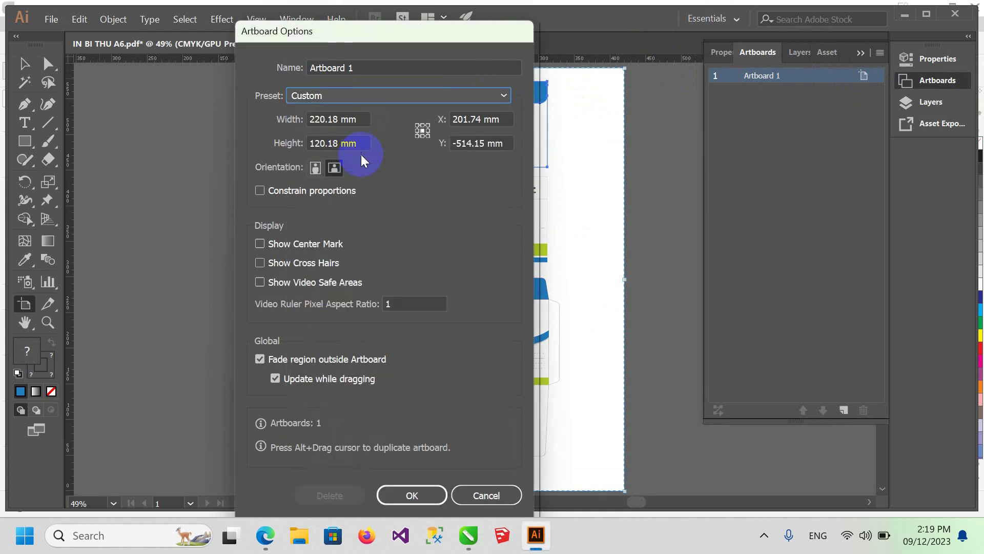
left_click(413, 495)
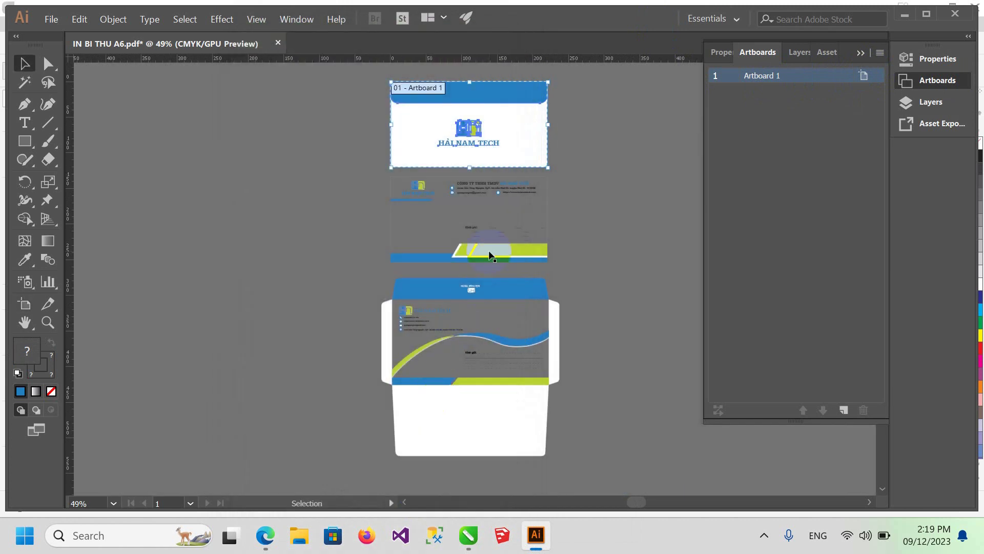
Step: Select the cover's blue header bar and logo, undoing an accidental move
left_click(507, 109)
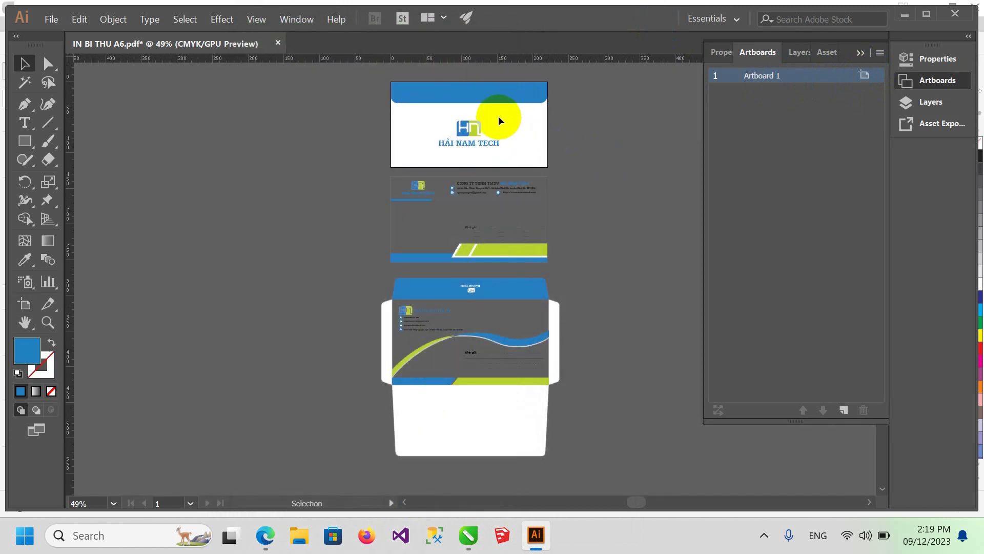
left_click(500, 101)
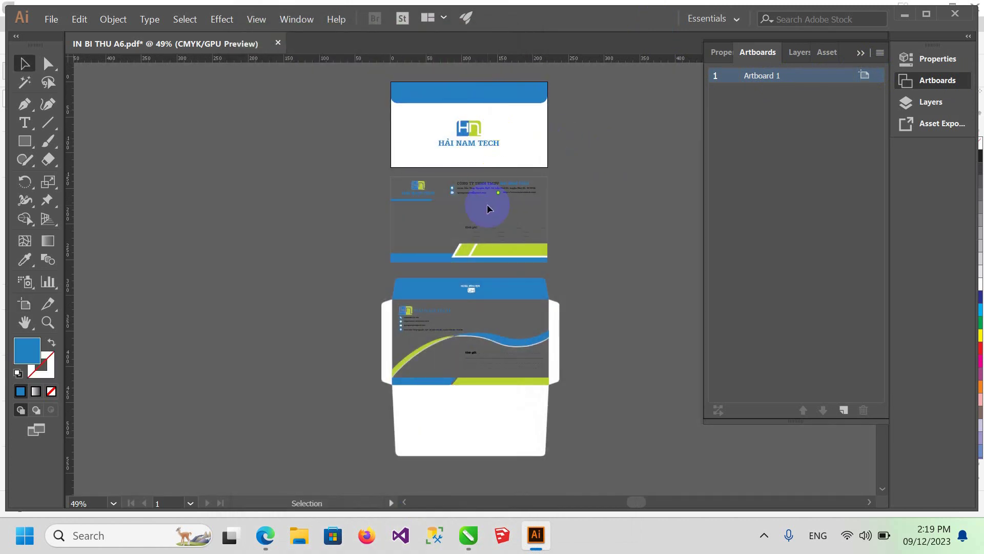
left_click(484, 126)
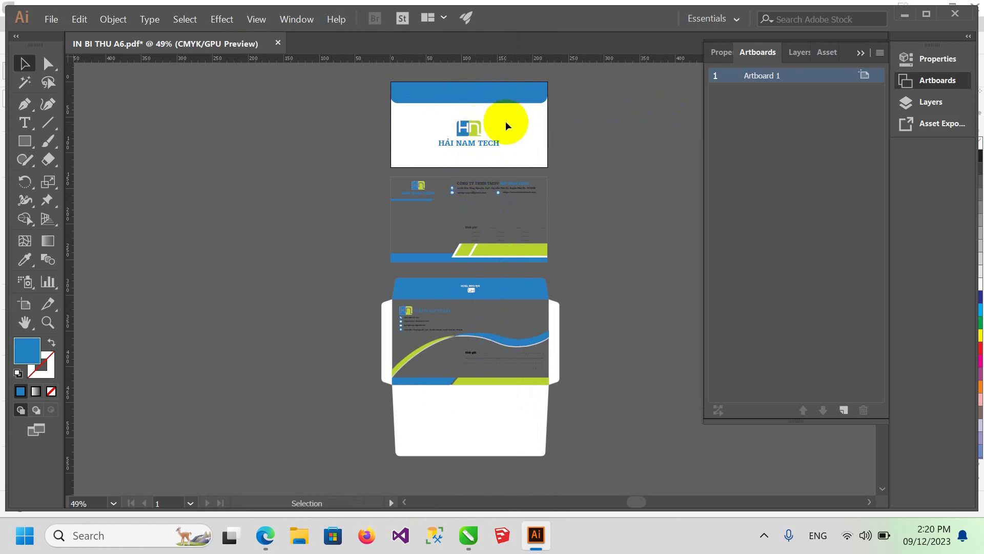
left_click_drag(468, 99, 599, 128)
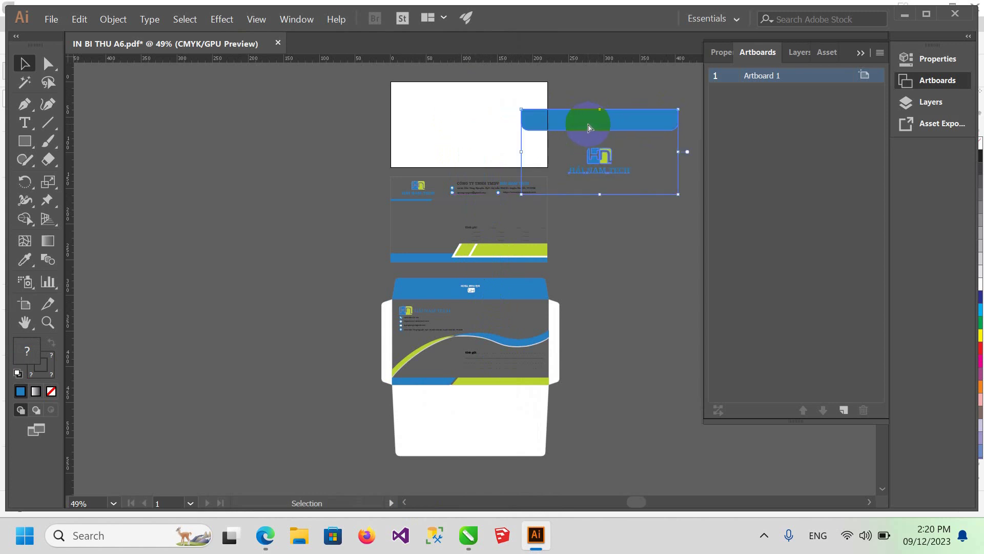
key("ctrl+z")
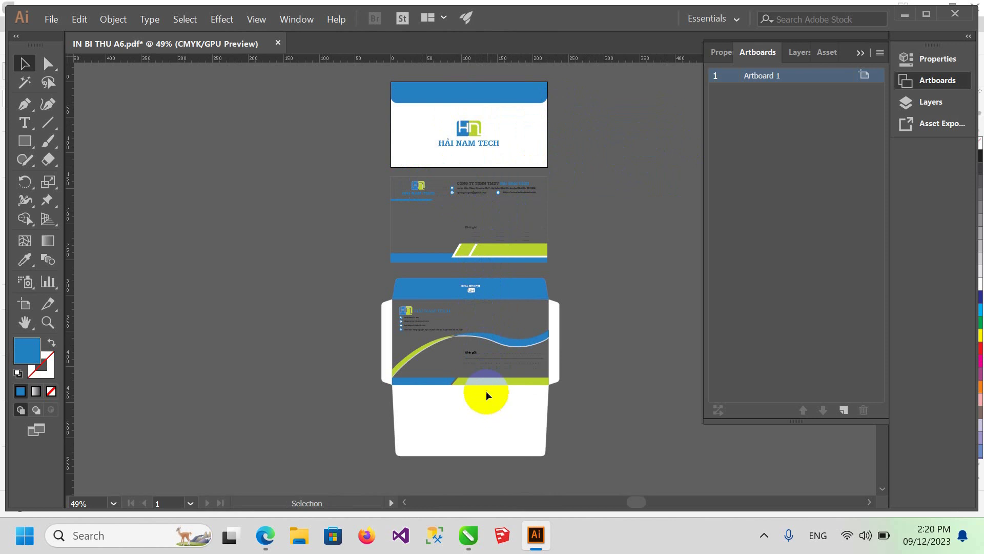
left_click(381, 169)
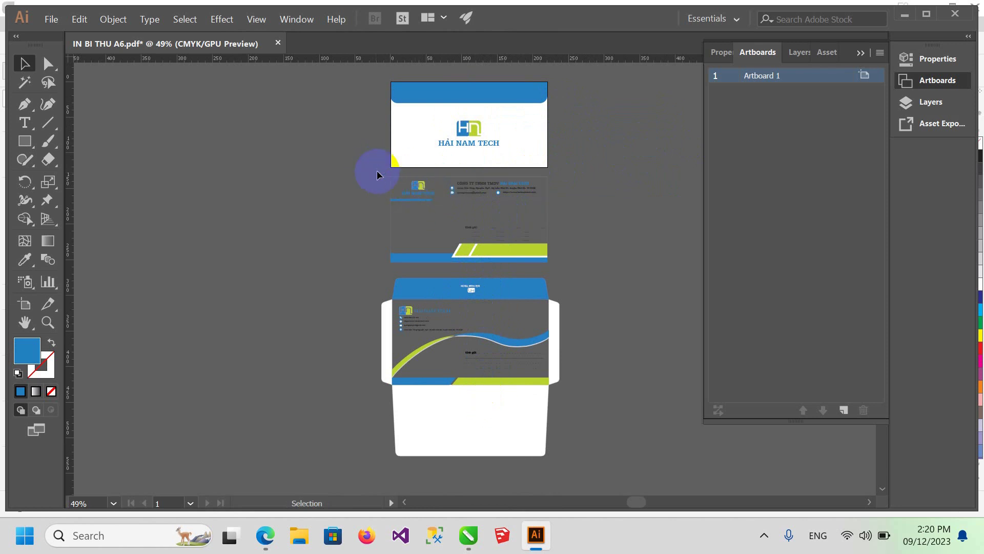
Step: Add a second artboard and place the letterhead artwork on it
left_click(536, 235)
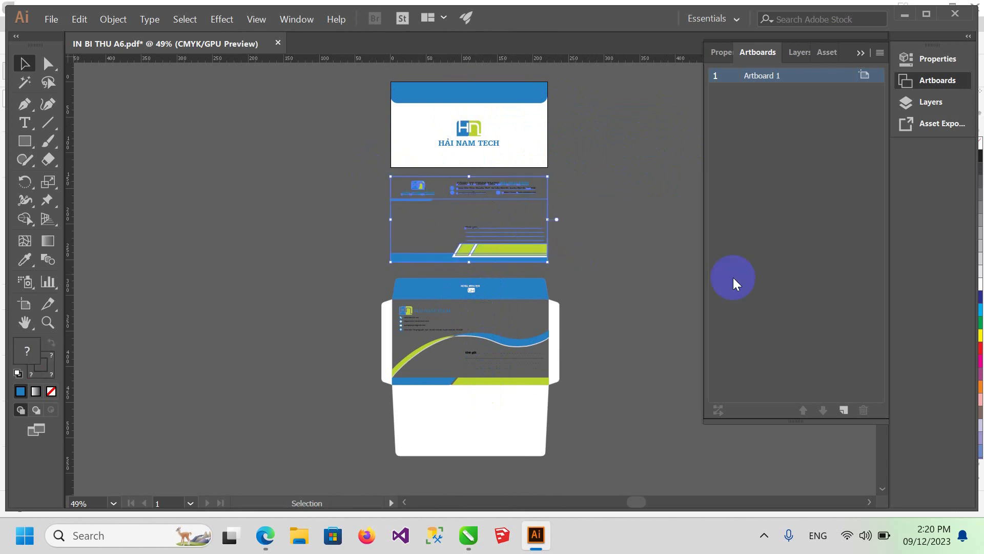
left_click(842, 410)
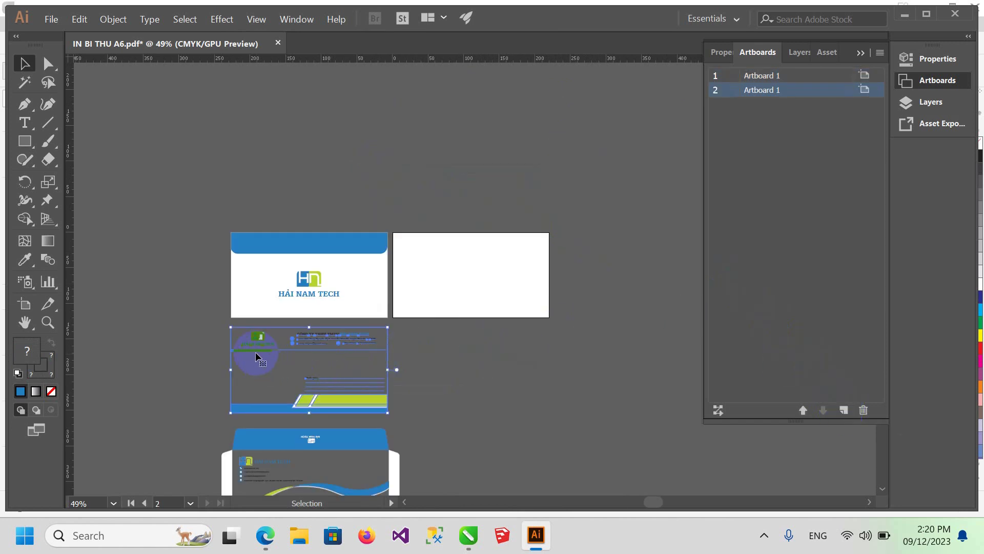
left_click(239, 336)
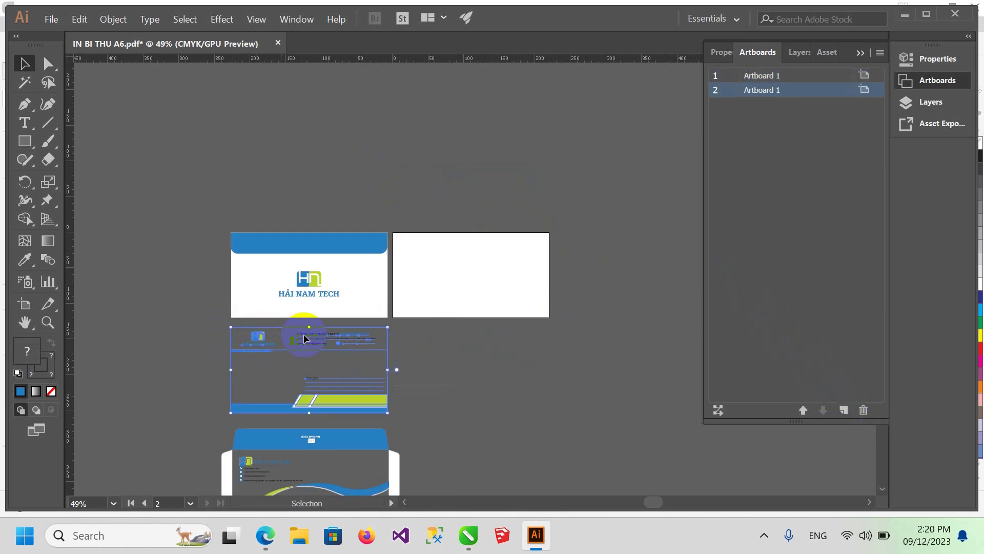
mouse_move(459, 294)
left_mouse_down()
mouse_move(282, 361)
mouse_move(481, 272)
left_mouse_up()
left_click(266, 370)
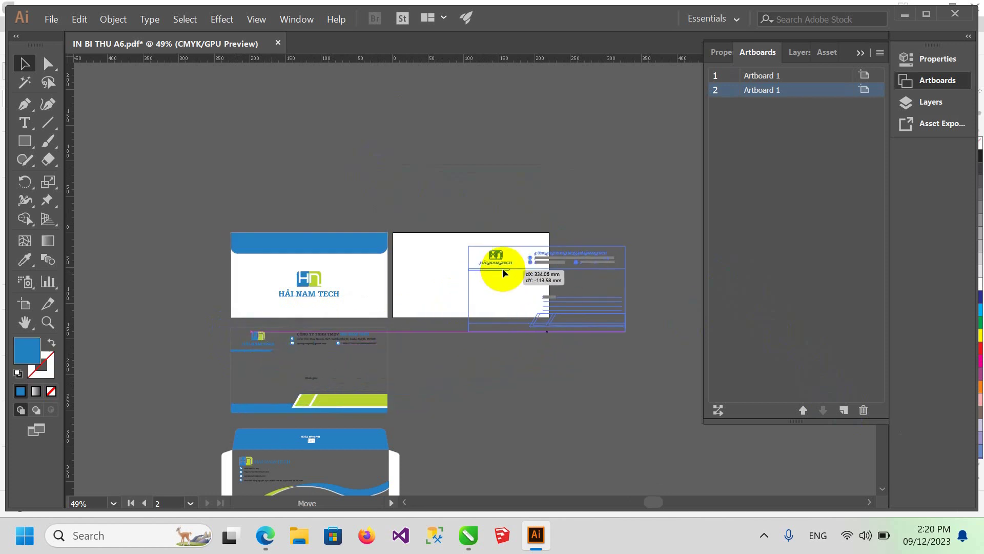
left_click_drag(477, 327, 404, 318)
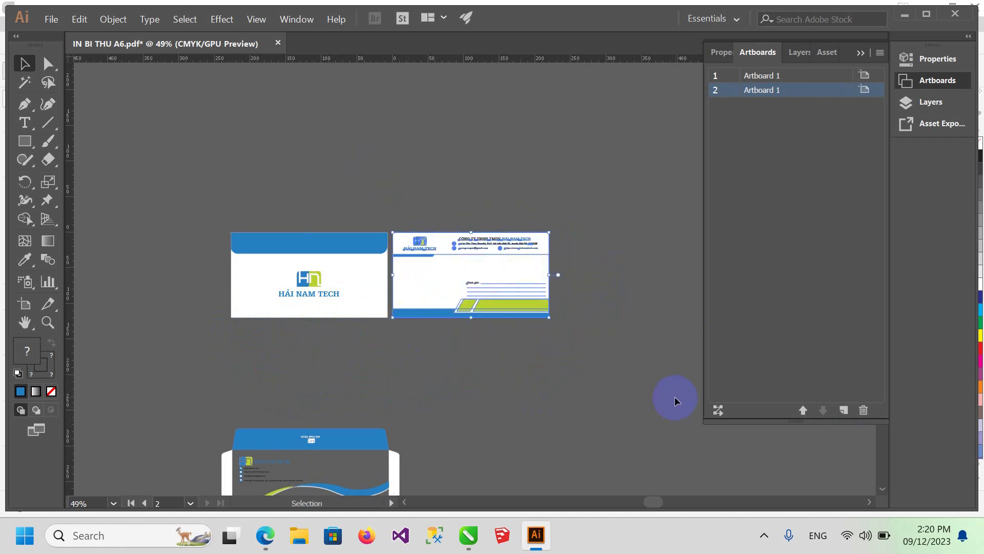
left_click(596, 377)
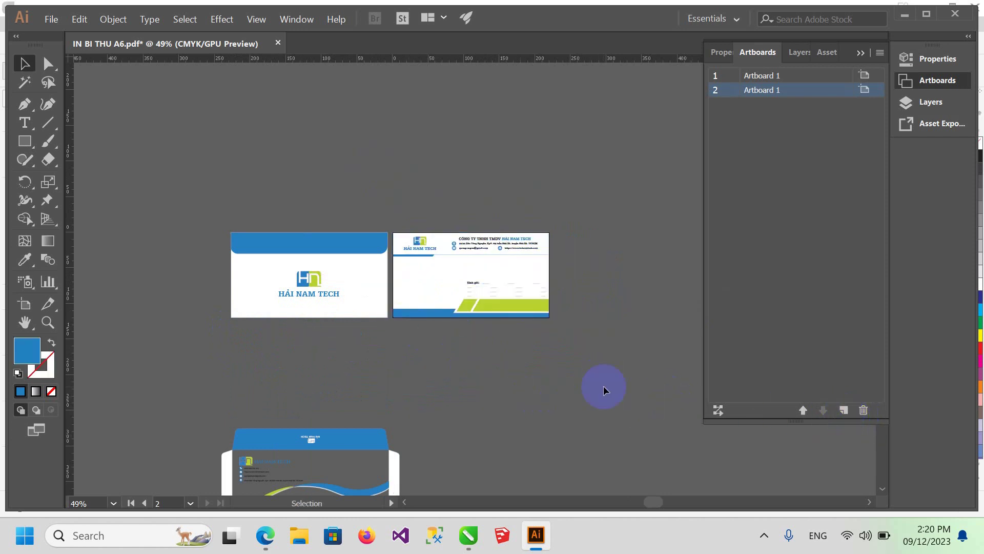
Step: Move the open envelope artwork below the artboards and add a new blank artboard
left_click_drag(414, 246, 410, 281)
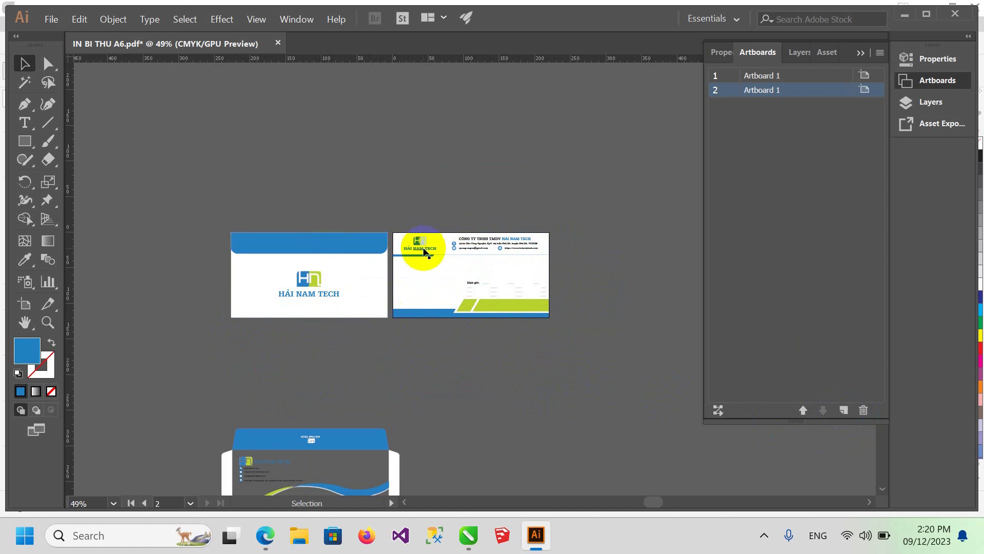
scroll(485, 321, "down", 2)
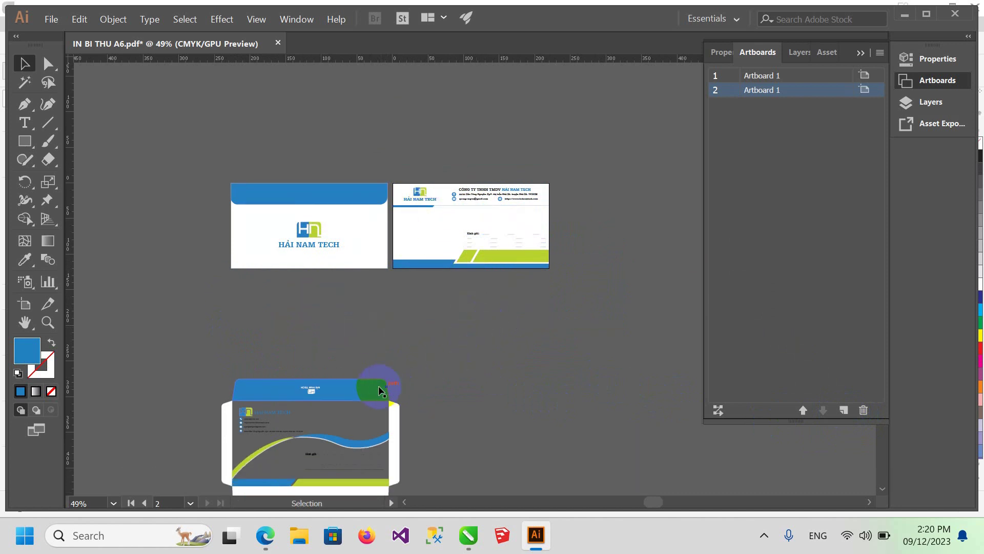
left_click_drag(335, 391, 433, 286)
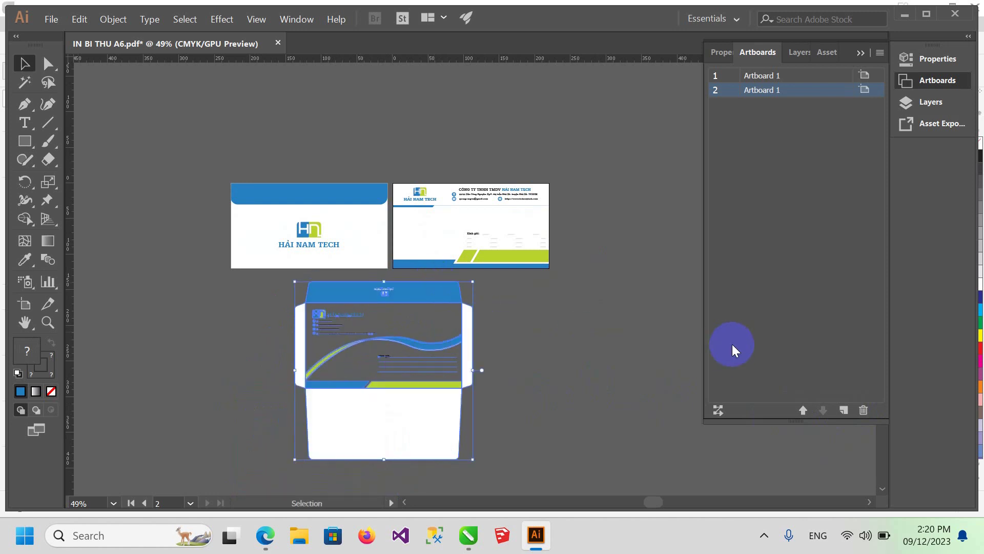
left_click(844, 410)
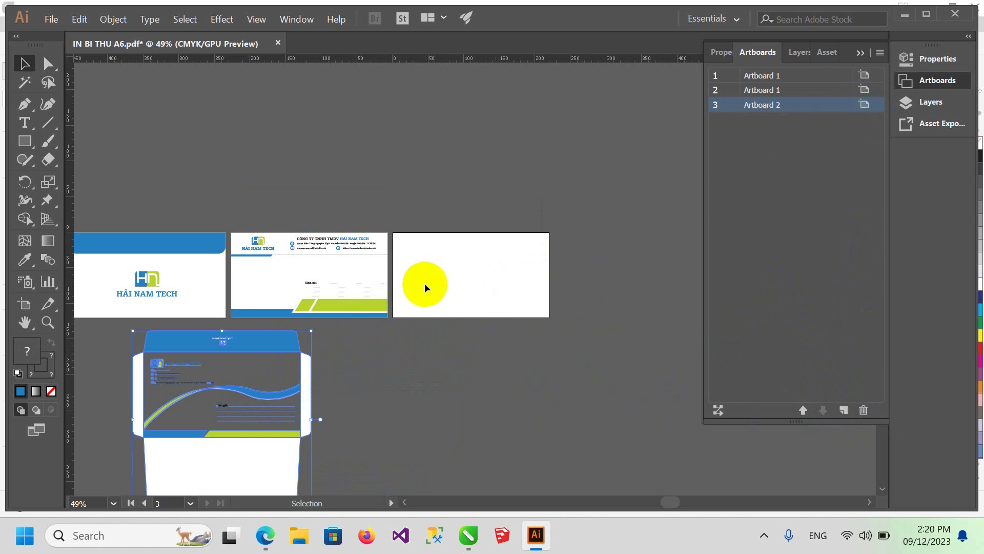
Step: Fit the new artboard around the envelope dieline using the Fit to Selected Art preset
left_click(866, 105)
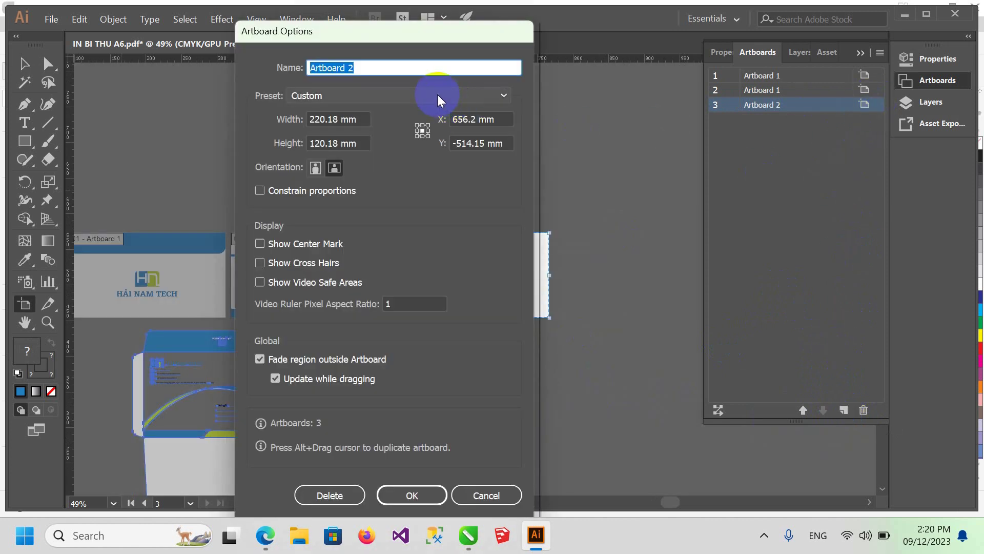
left_click(499, 94)
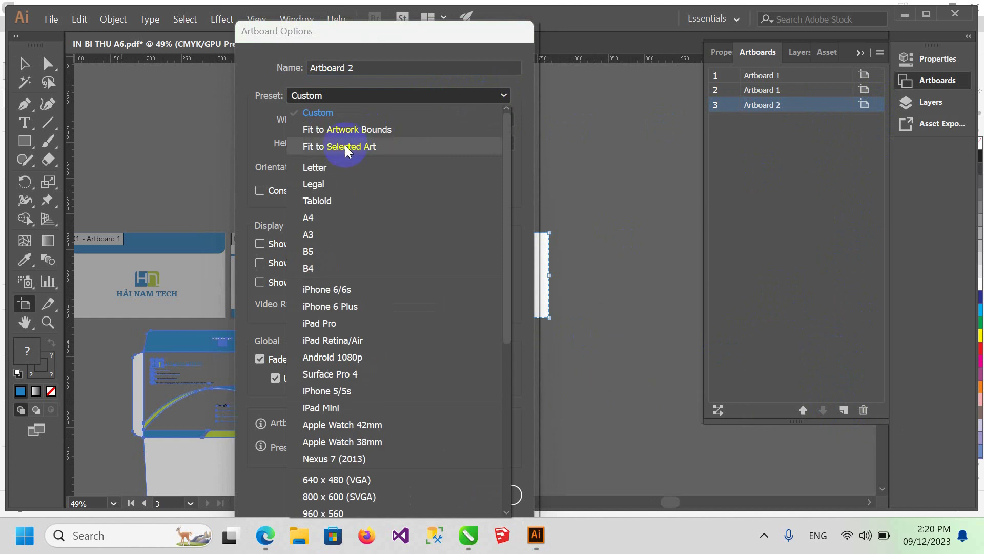
left_click(345, 147)
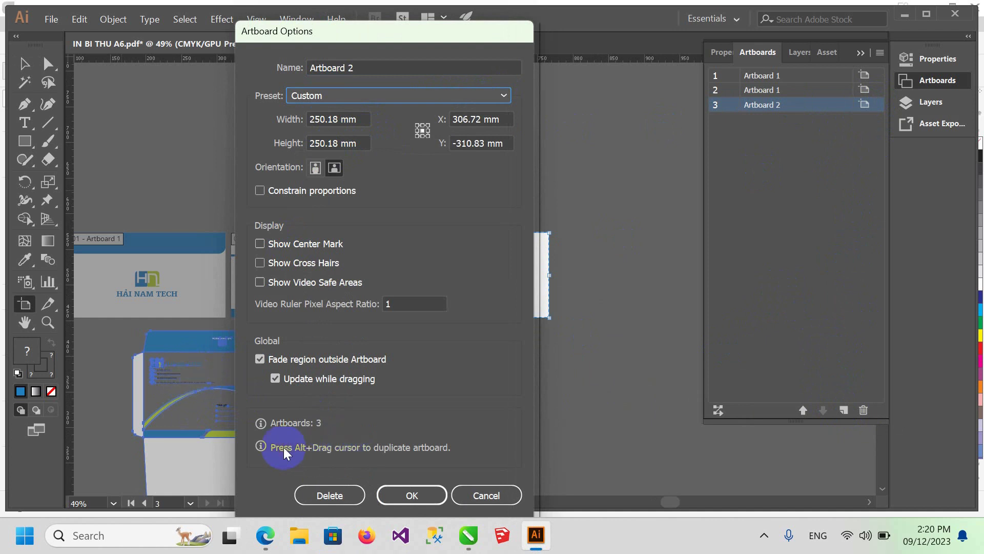
left_click(177, 247)
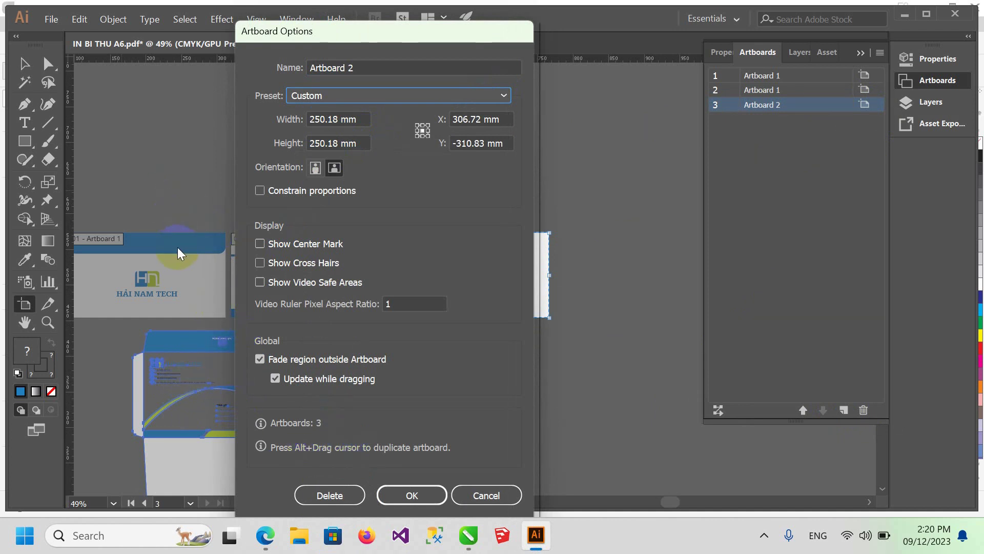
left_click(416, 497)
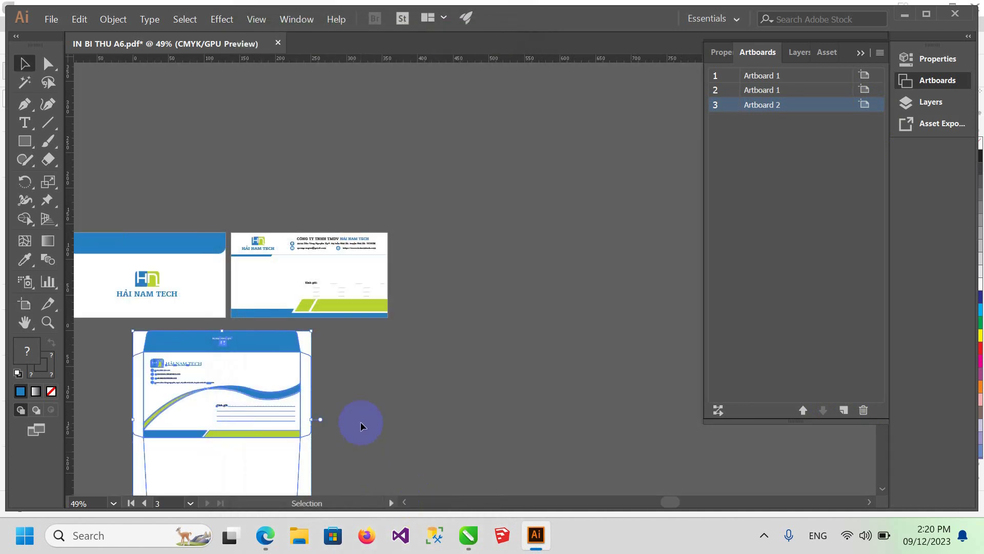
scroll(376, 382, "down", 2)
scroll(379, 379, "down", 2)
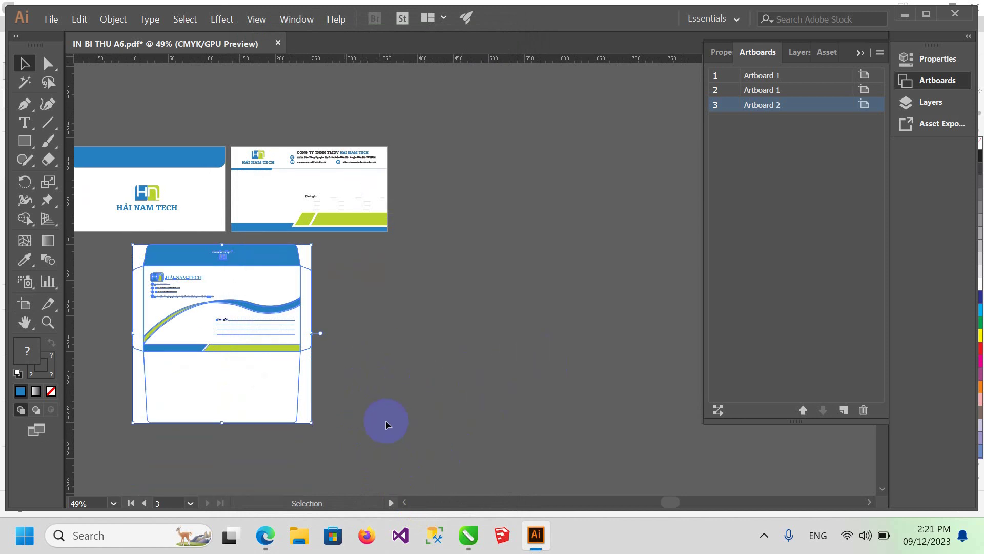
key("h")
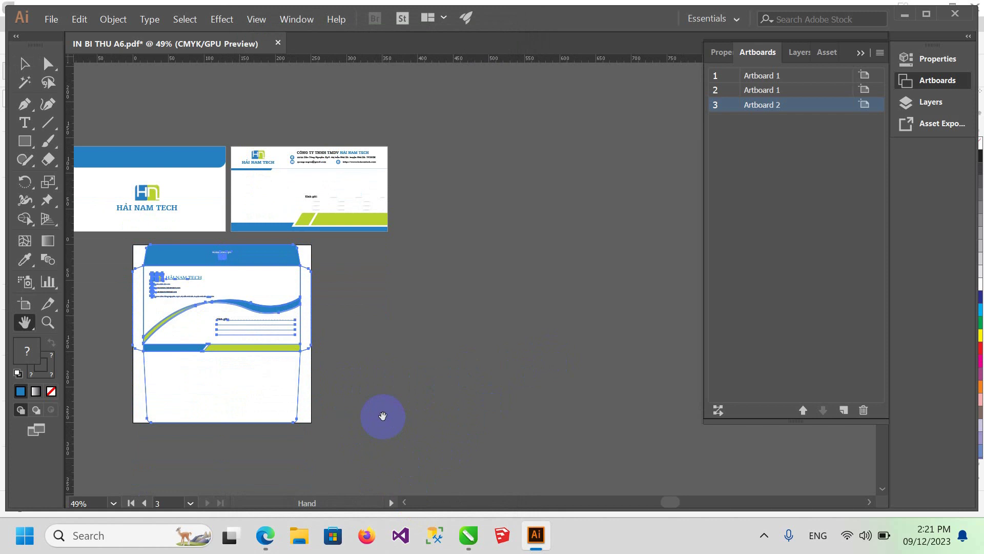
mouse_move(382, 416)
left_mouse_down()
mouse_move(484, 351)
mouse_move(522, 385)
mouse_move(541, 377)
left_mouse_up()
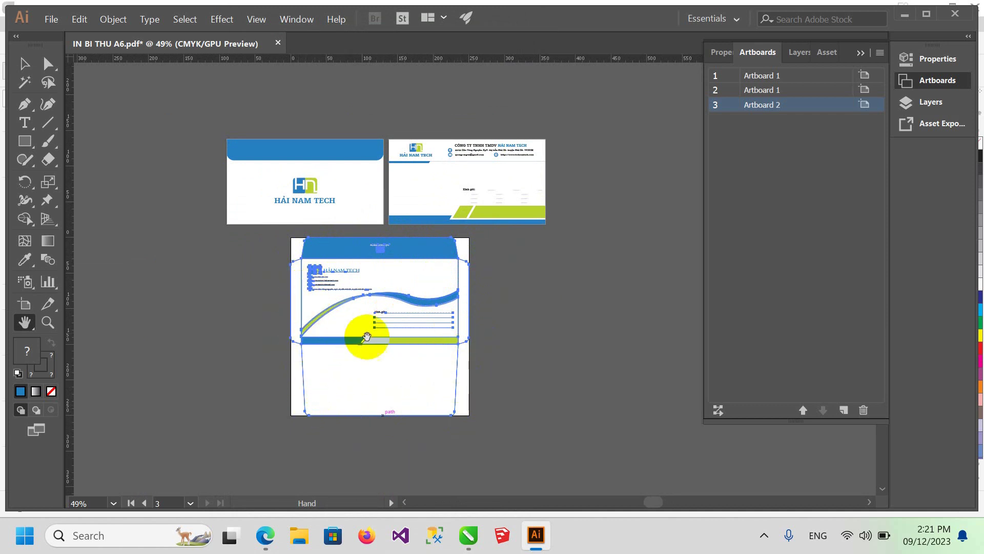
left_click(322, 169)
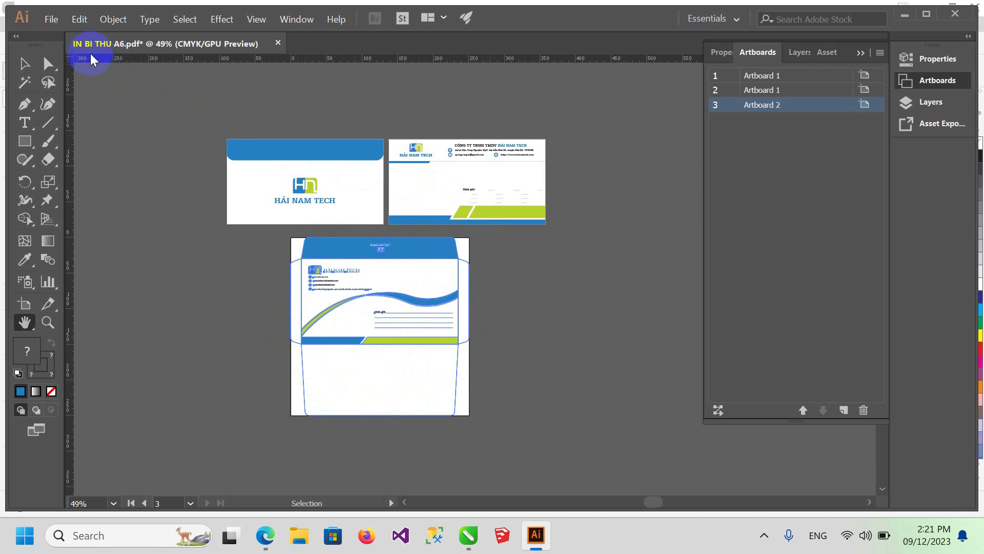
Step: Save the document as the PDF 'IN BI THU A6 - FINAL'
key("ctrl+a")
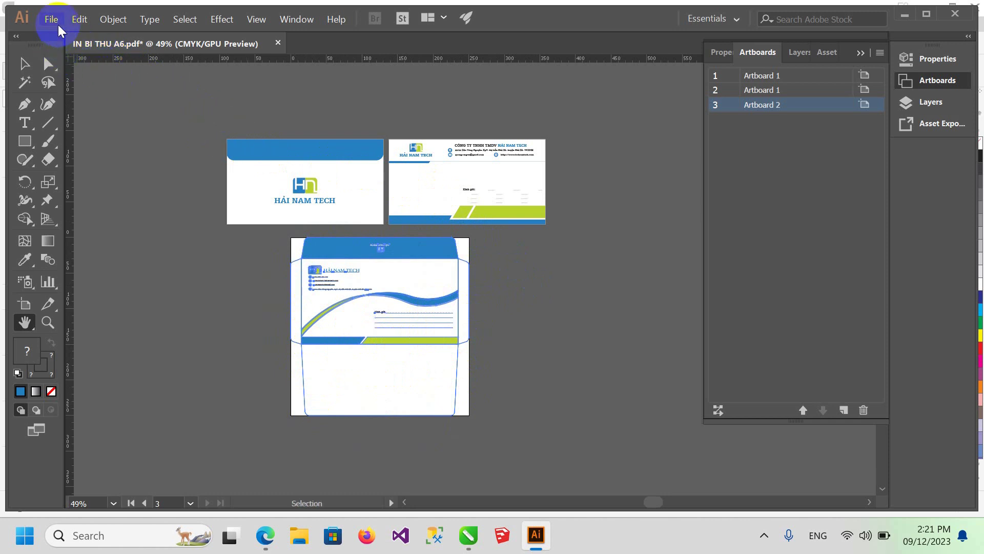
left_click(51, 19)
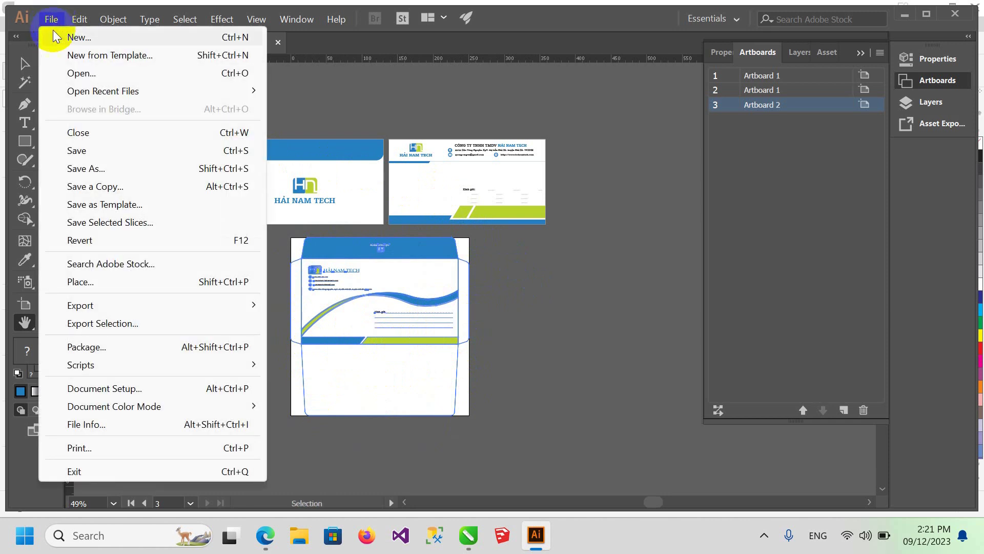
left_click(86, 168)
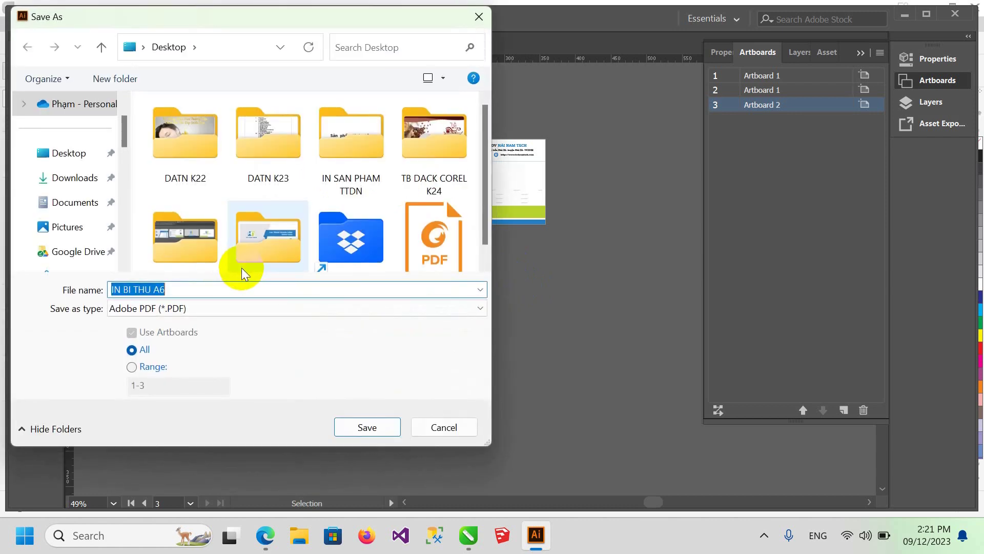
left_click(191, 290)
type("-")
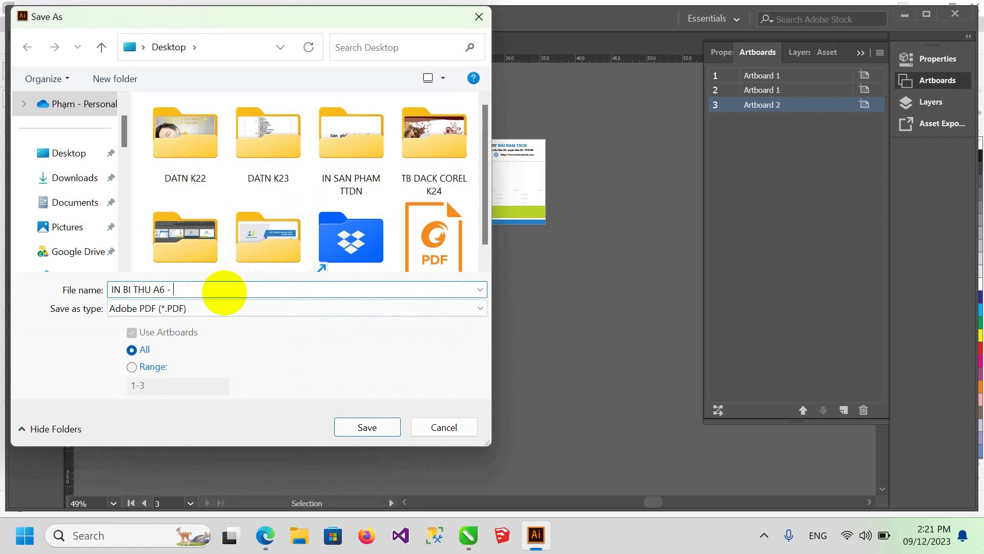
key("Caps_Lock")
type("INAL")
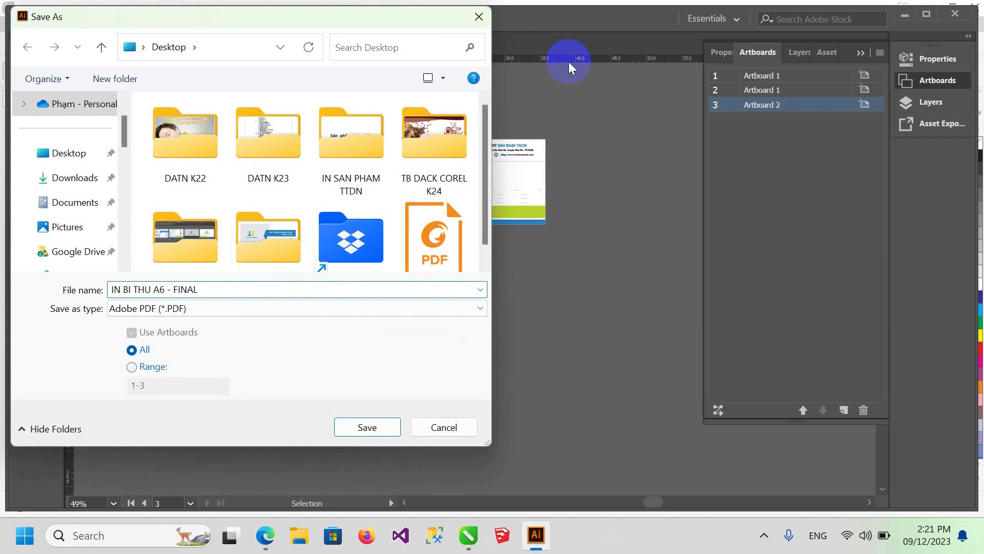
left_click(363, 426)
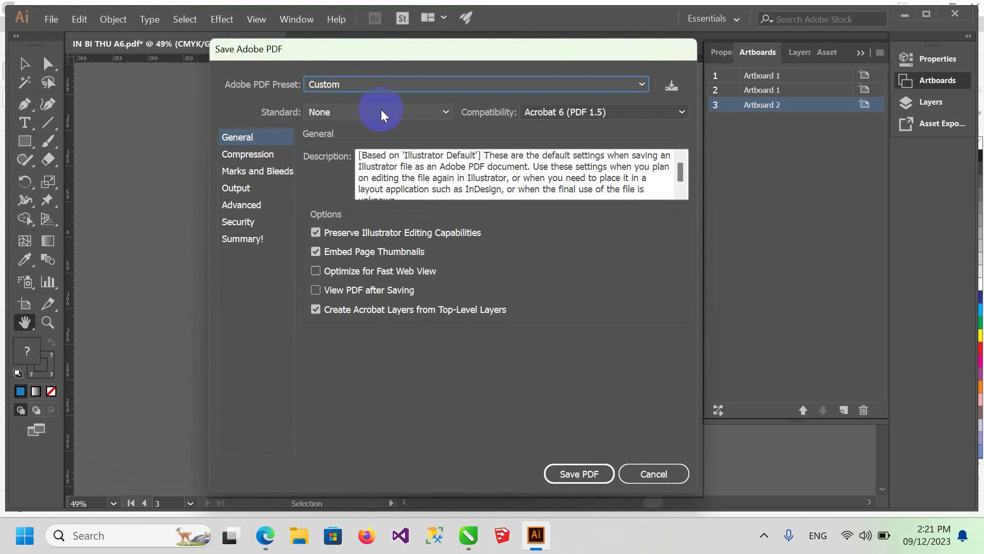
Step: Write the PDF using the [Illustrator Default] preset
left_click(363, 86)
left_click(368, 123)
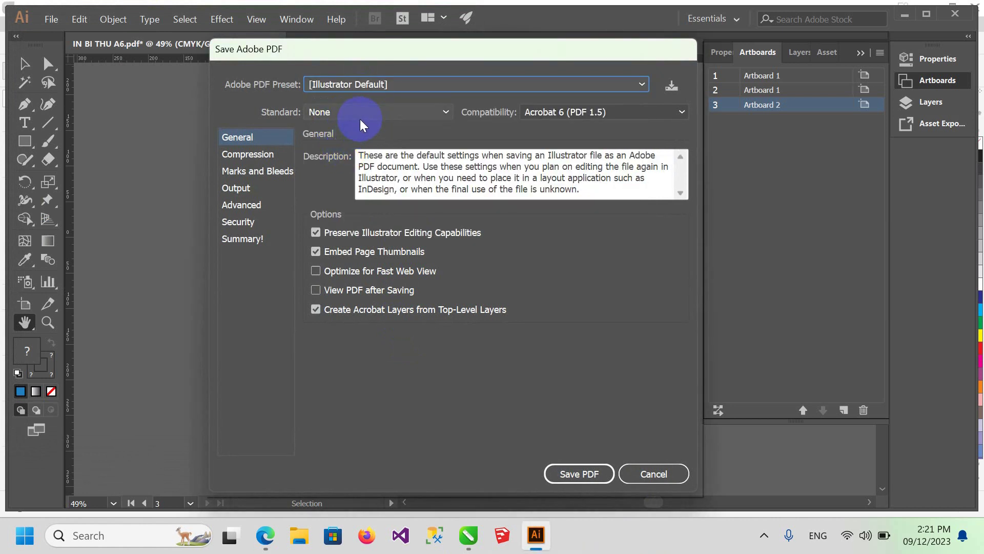
left_click(576, 475)
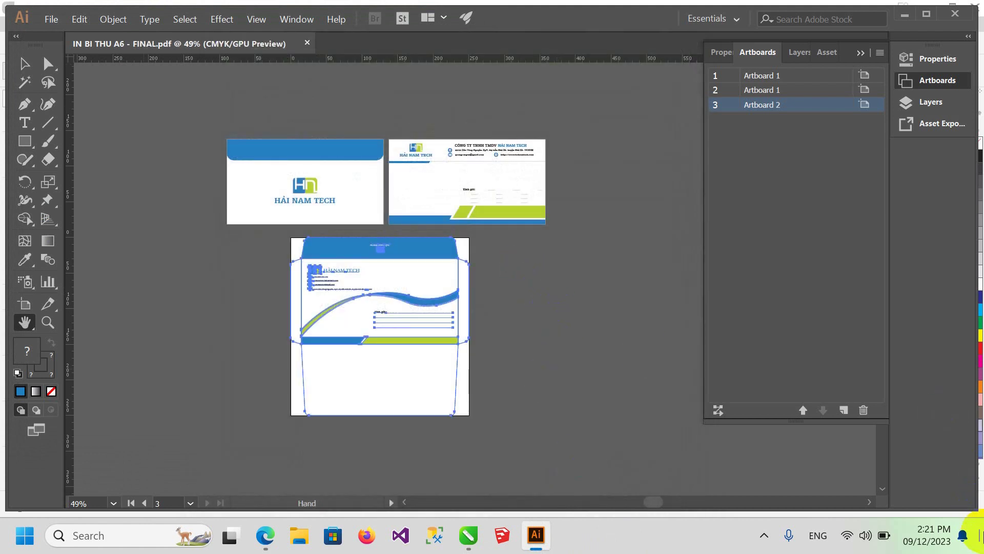
left_click(982, 551)
Step: Check all three pages of IN BI THU A6 - FINAL.pdf in Foxit, then return to Illustrator
left_click(376, 29)
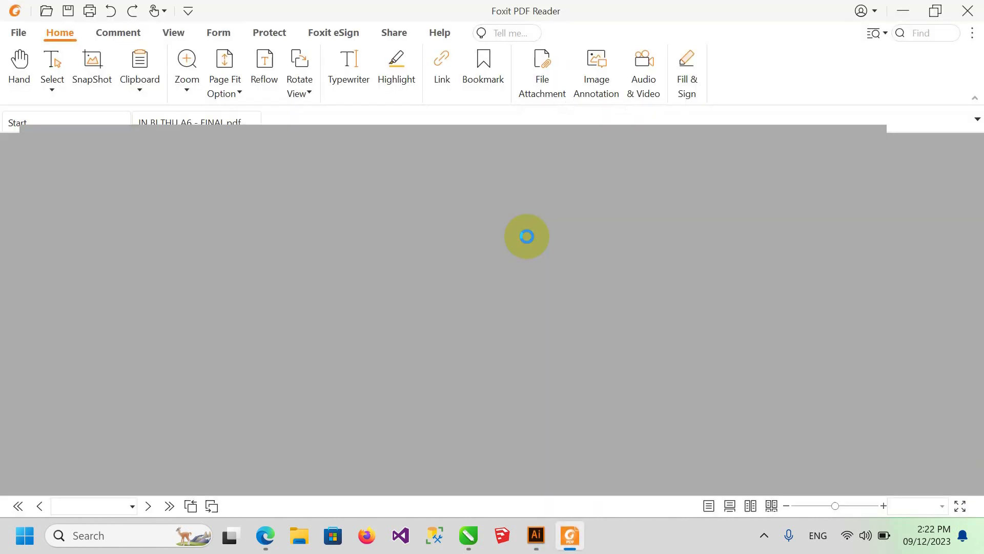
scroll(496, 253, "down", 4)
scroll(198, 396, "down", 1)
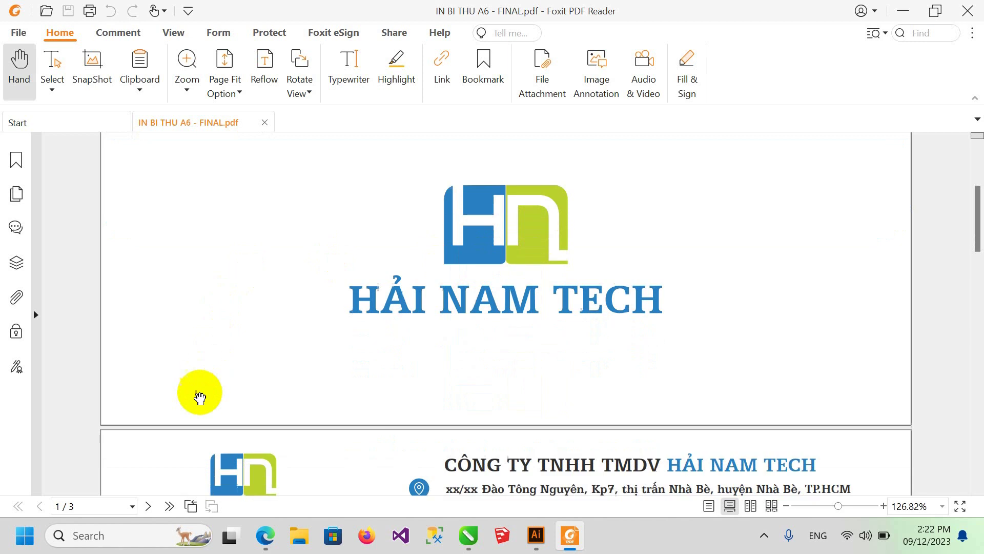
scroll(154, 370, "down", 3)
scroll(213, 328, "down", 5)
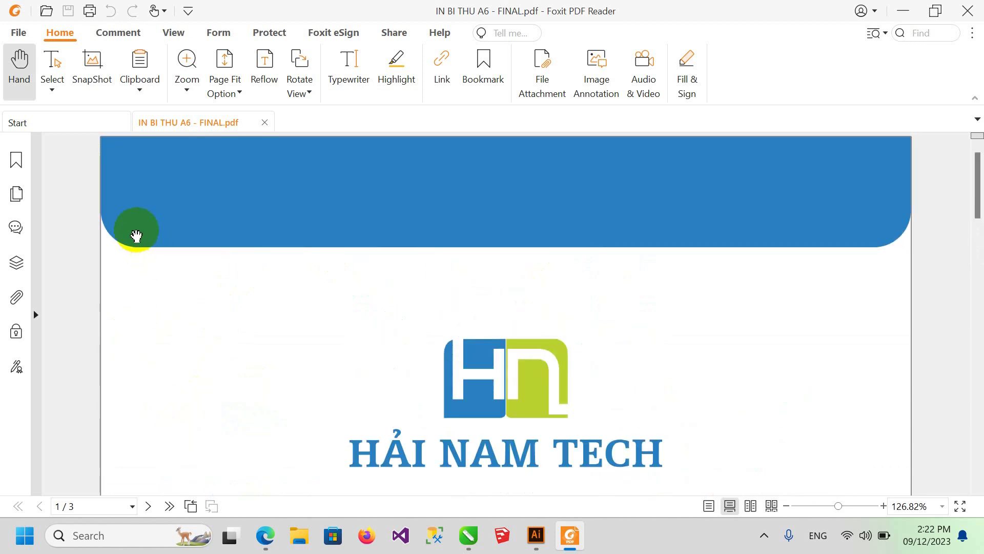
left_click(968, 11)
left_click(535, 535)
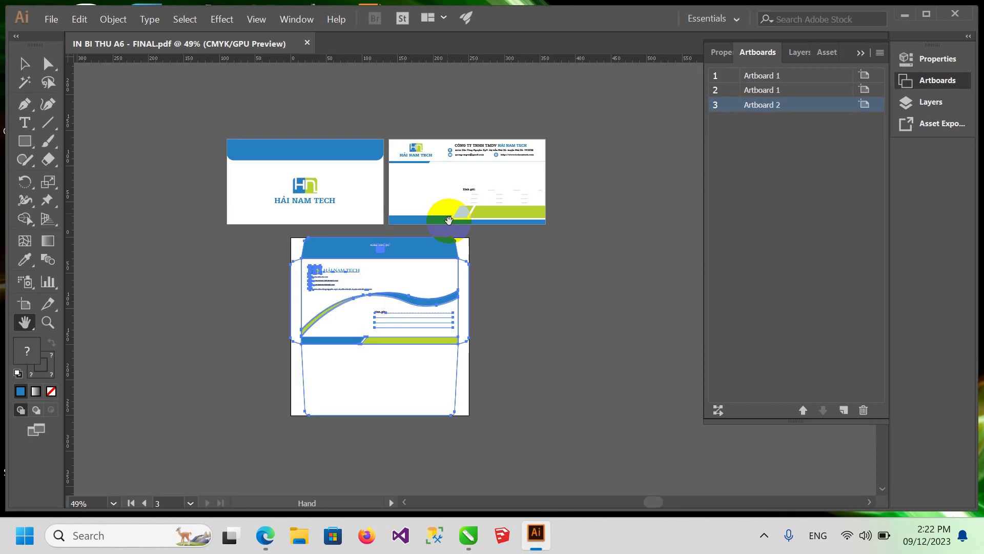
Step: Save another copy as the PDF 'IN BI THU A6 - FINAL - BLEED'
left_click(51, 20)
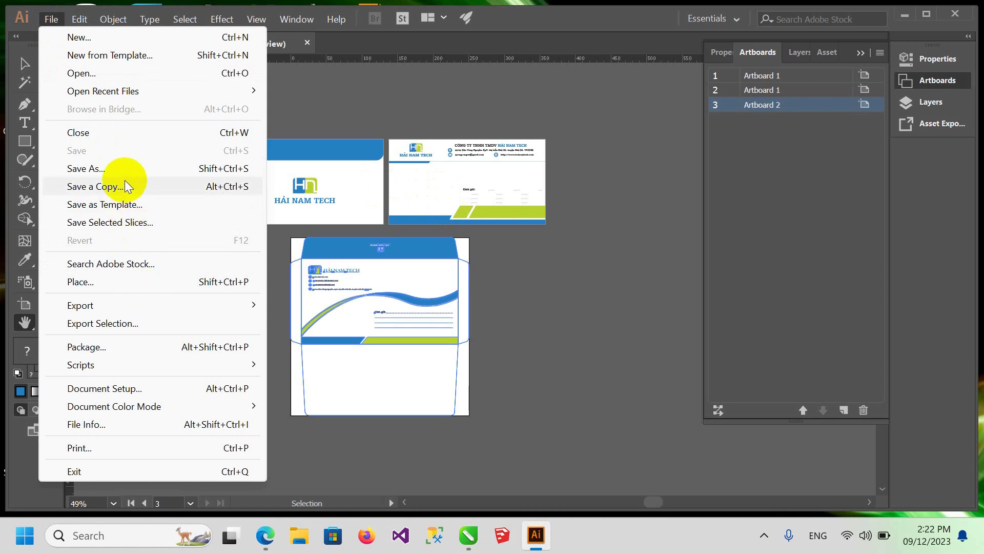
left_click(125, 169)
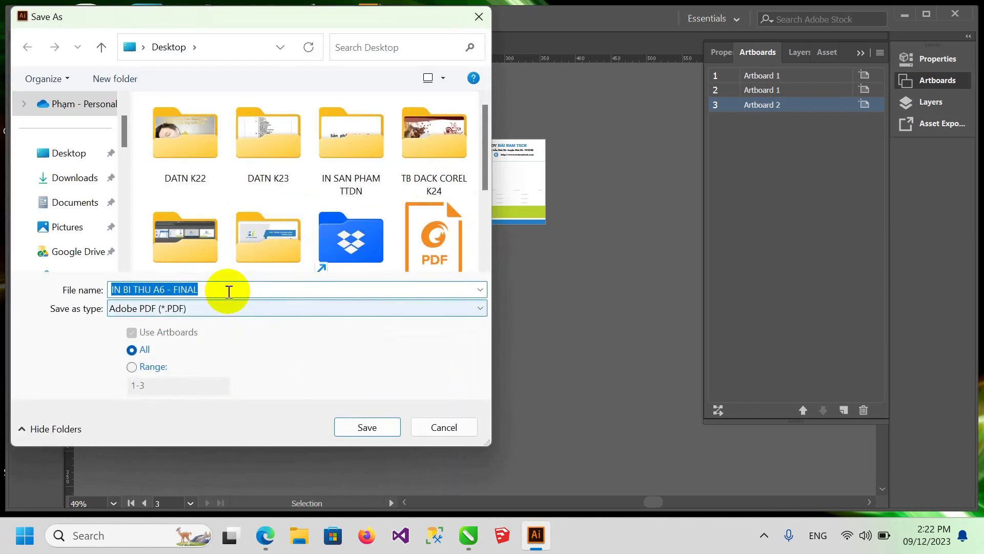
left_click(231, 290)
type("- BLEED")
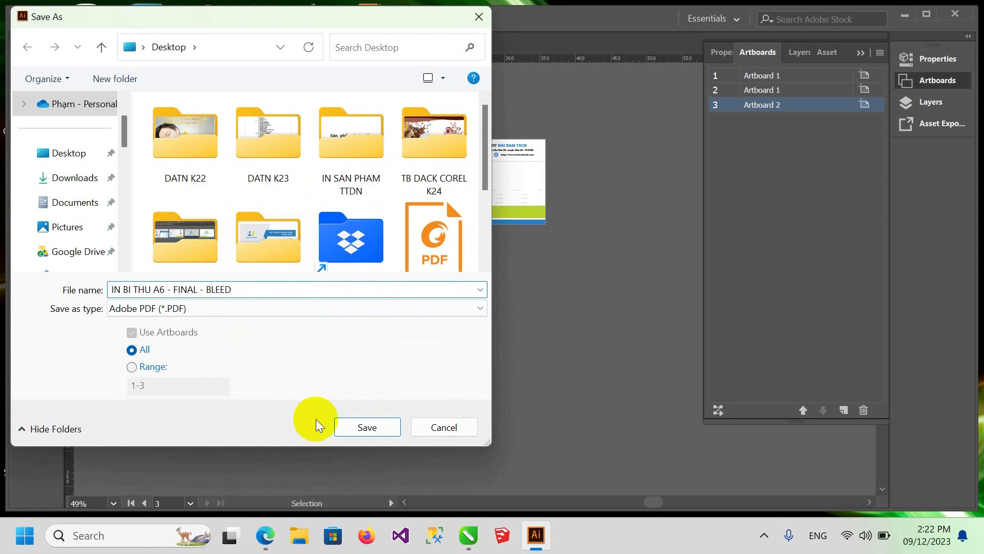
left_click(361, 427)
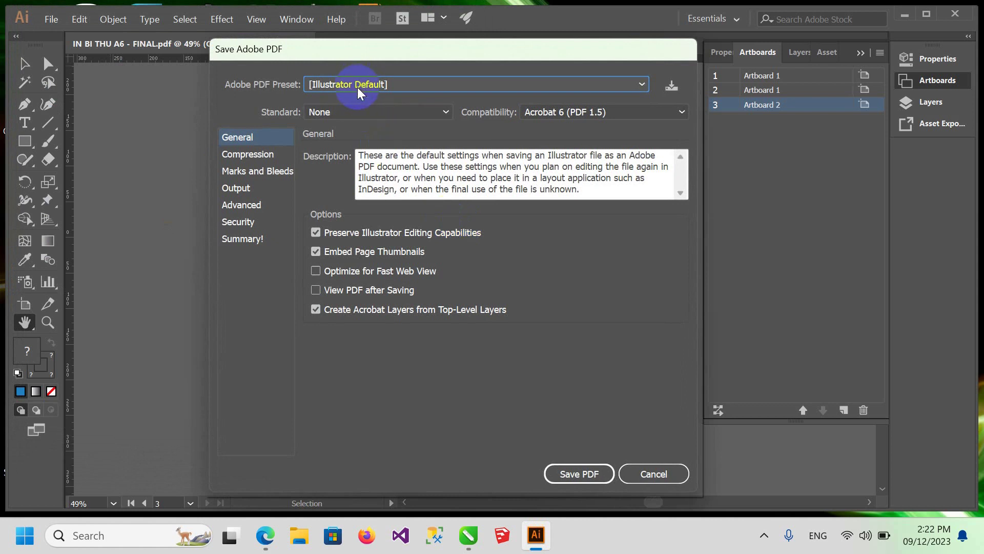
Step: Export it with custom 3 mm bleeds on every side instead of document bleed settings
left_click(264, 173)
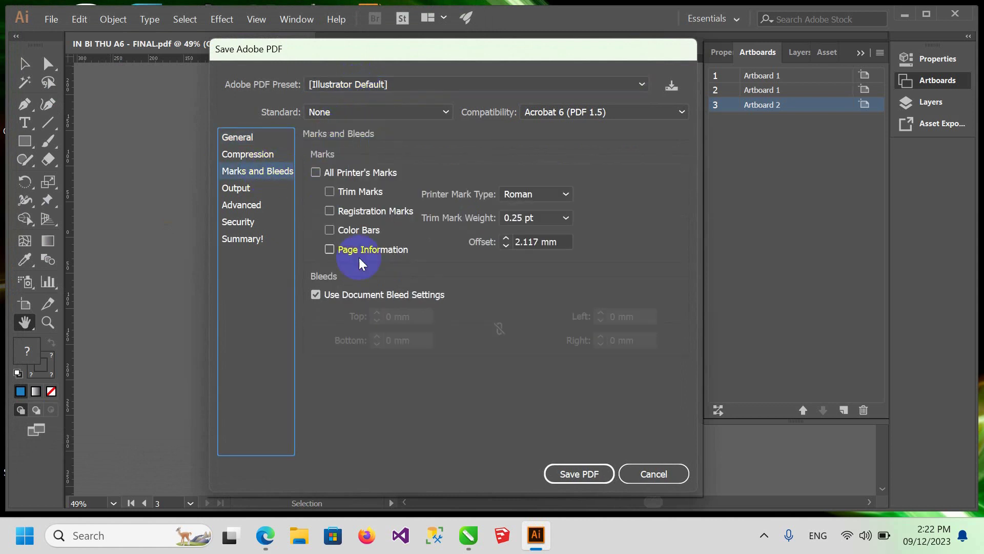
left_click(315, 301)
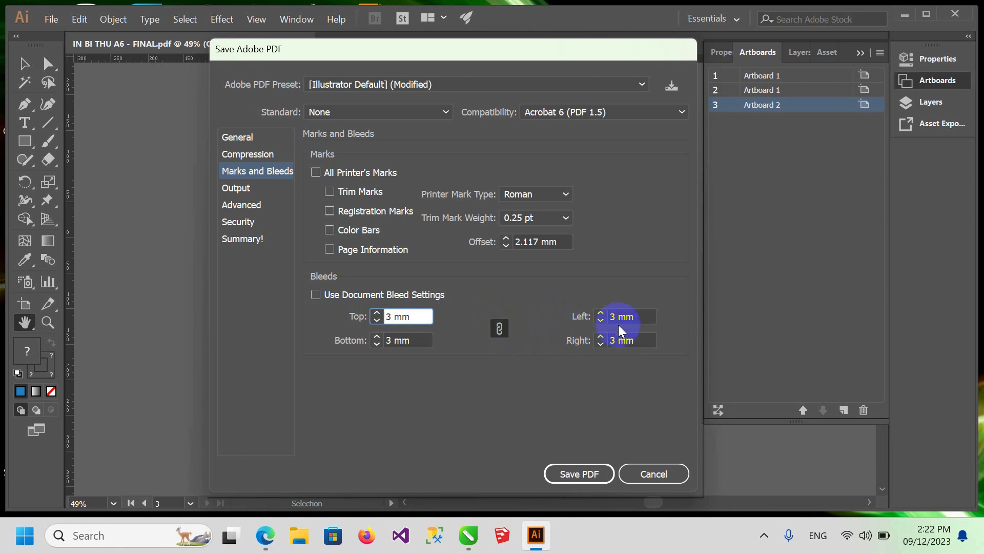
left_click(588, 475)
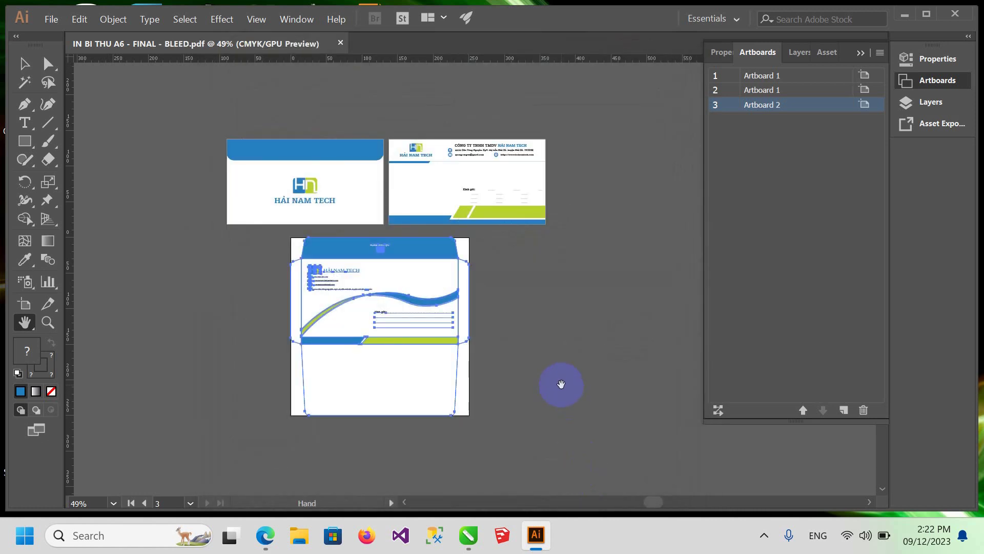
Step: Open IN BI THU A6 - FINAL - BLEED.pdf from the desktop in Foxit PDF Reader
left_click(980, 546)
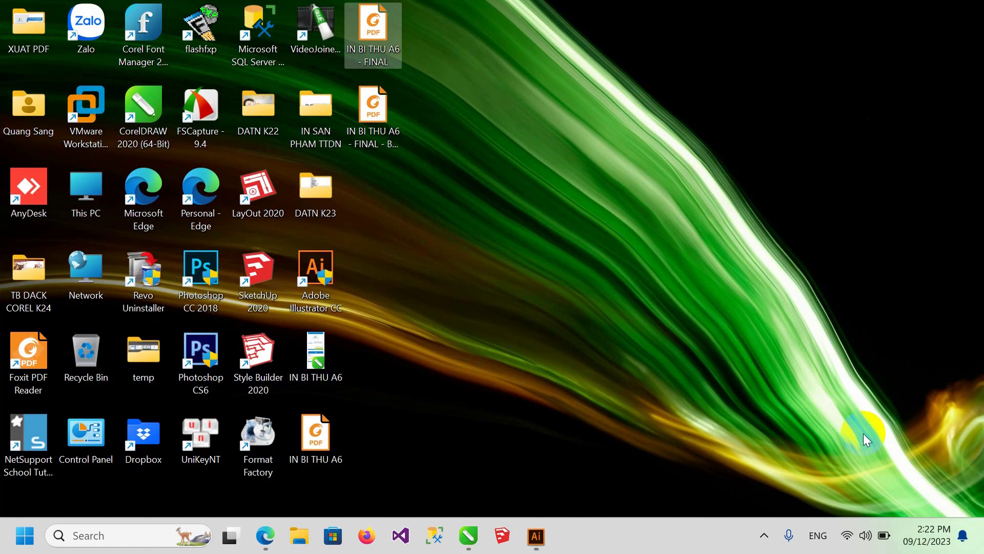
double_click(374, 109)
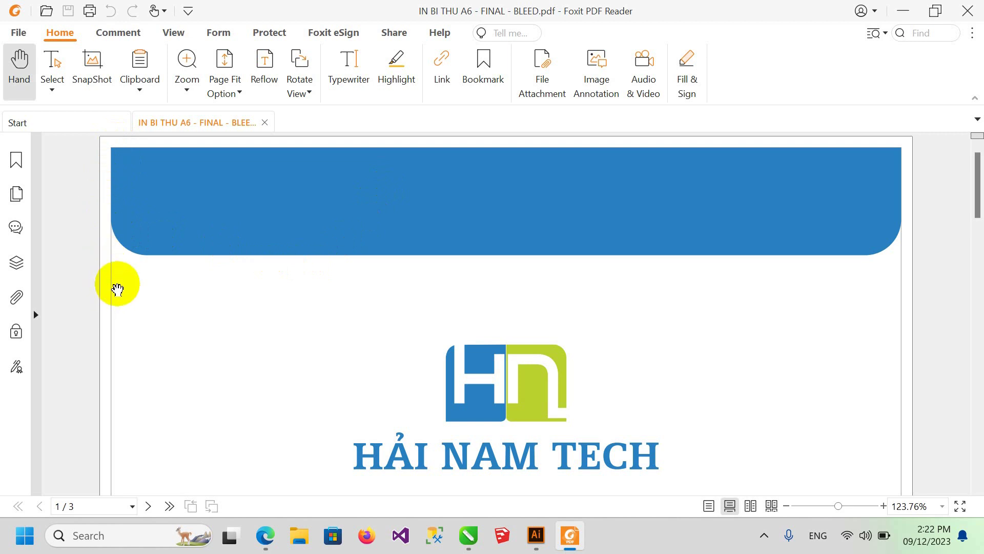
Step: Scroll past the cover and letterhead pages to page 3, the envelope with its blue flap
scroll(205, 262, "down", 1)
scroll(246, 241, "up", 1)
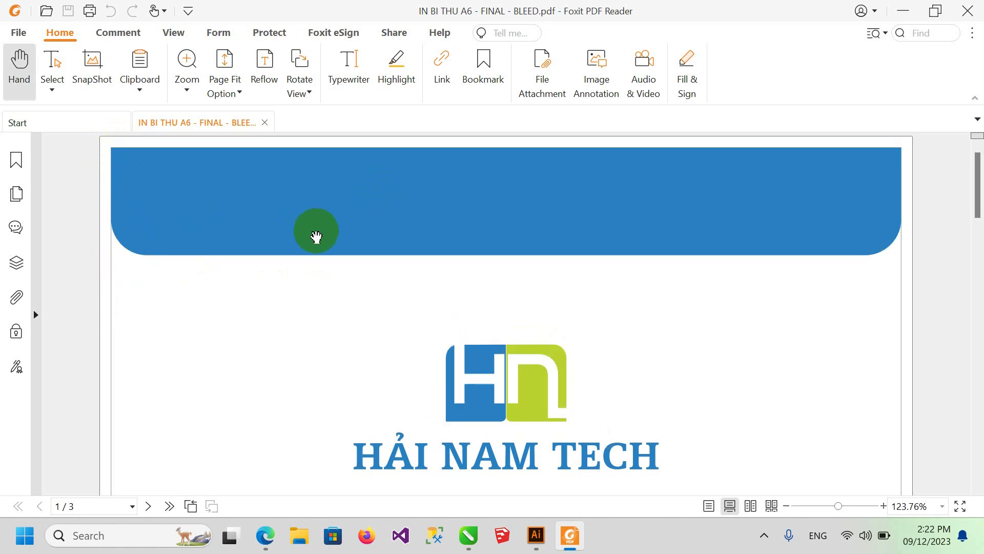
scroll(318, 235, "down", 3)
scroll(330, 249, "up", 3)
scroll(336, 256, "down", 5)
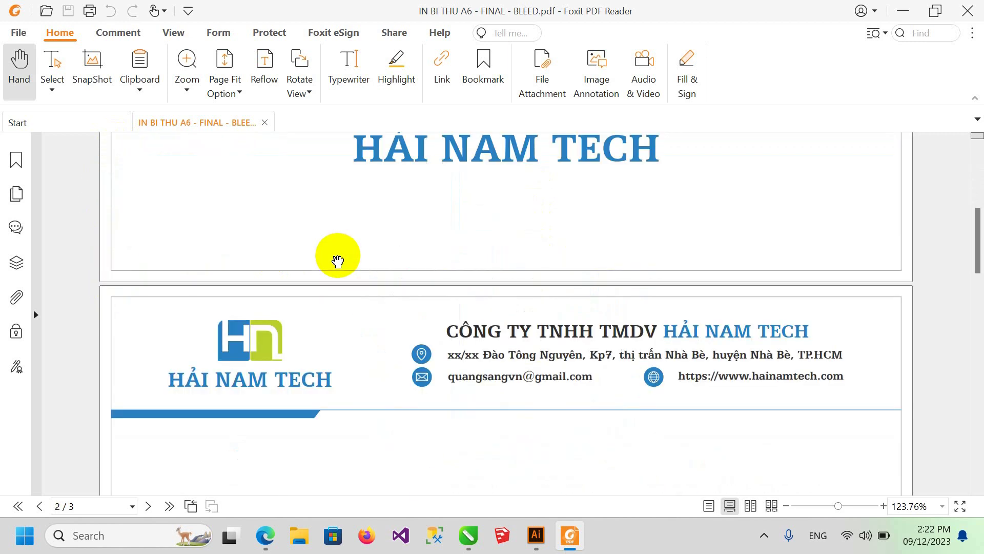
scroll(336, 259, "down", 3)
scroll(295, 259, "down", 3)
scroll(297, 261, "up", 1)
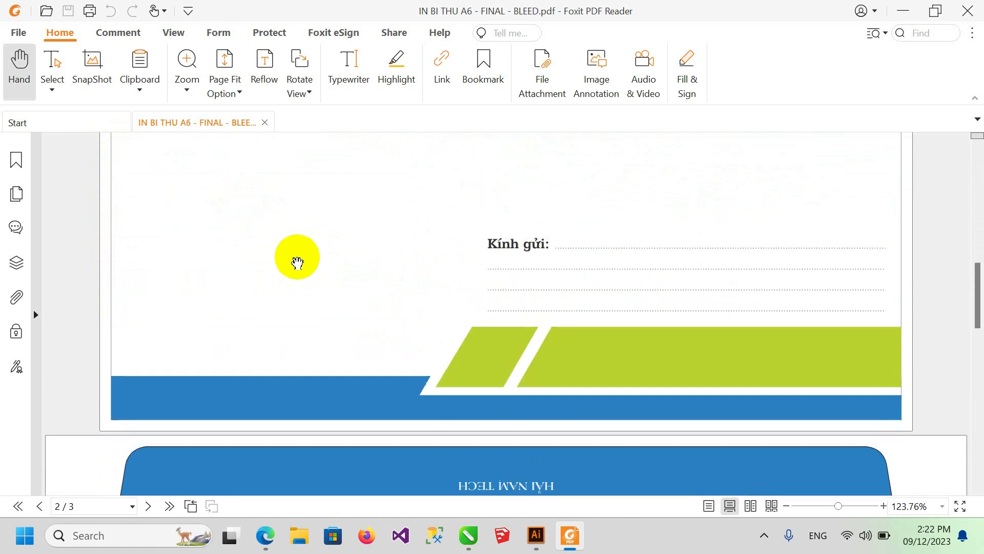
scroll(299, 264, "up", 4)
scroll(302, 266, "up", 1)
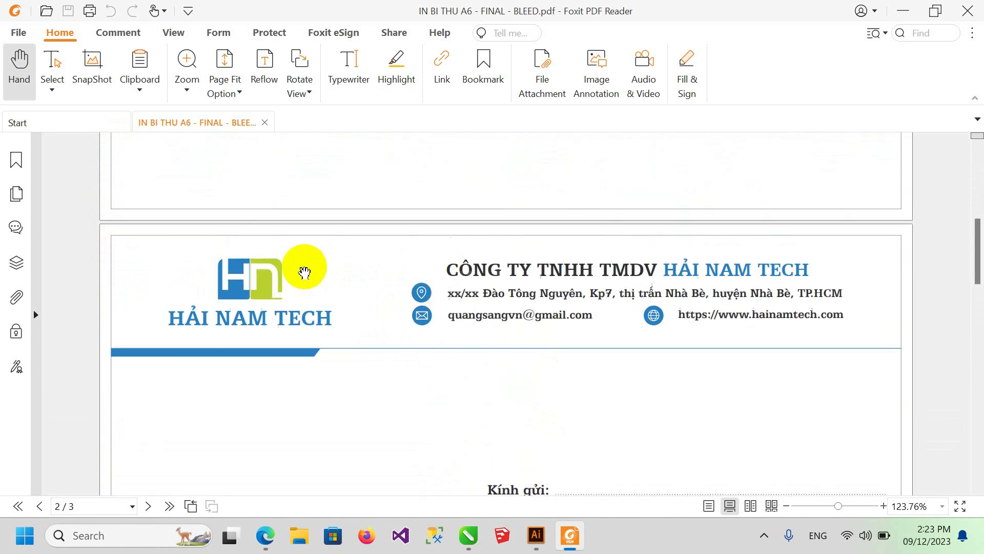
scroll(318, 278, "up", 3)
scroll(330, 279, "up", 4)
scroll(335, 277, "down", 2)
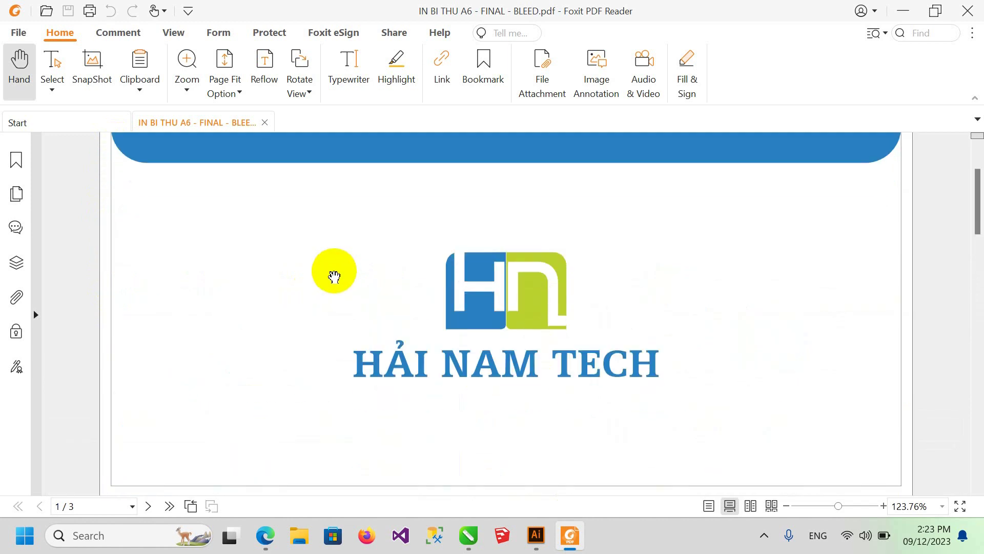
scroll(336, 274, "down", 4)
scroll(338, 284, "down", 4)
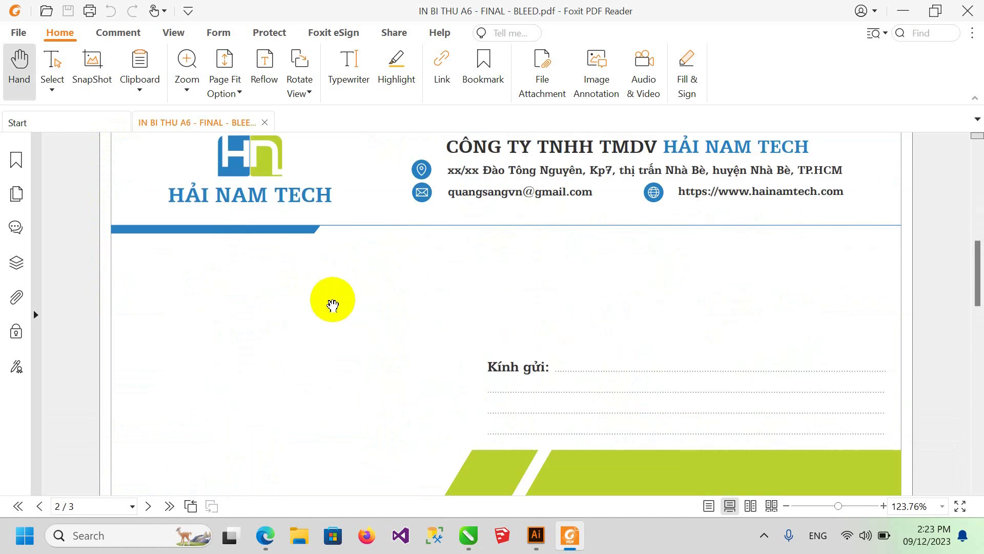
scroll(333, 305, "down", 4)
scroll(329, 299, "down", 5)
scroll(330, 295, "down", 1)
scroll(325, 293, "down", 2)
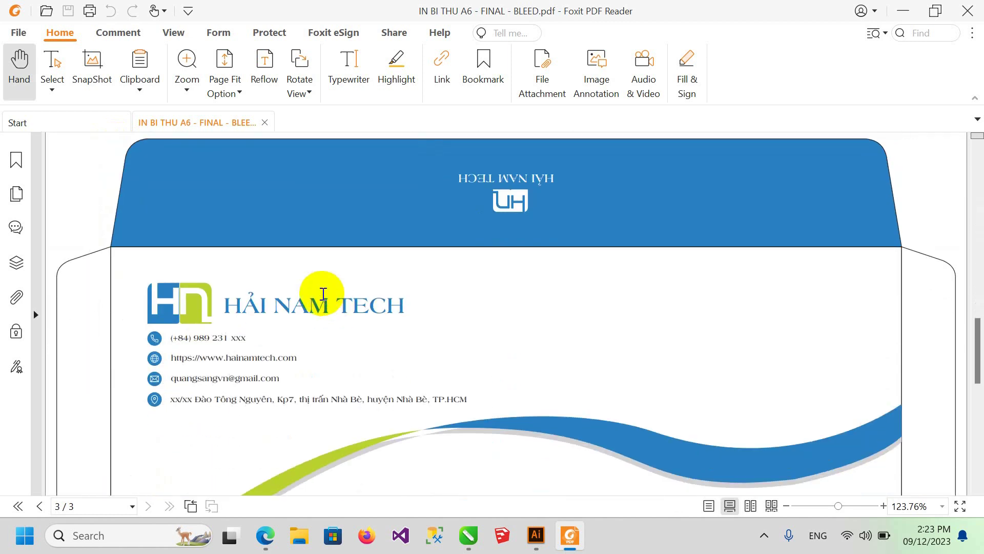
scroll(271, 292, "down", 3)
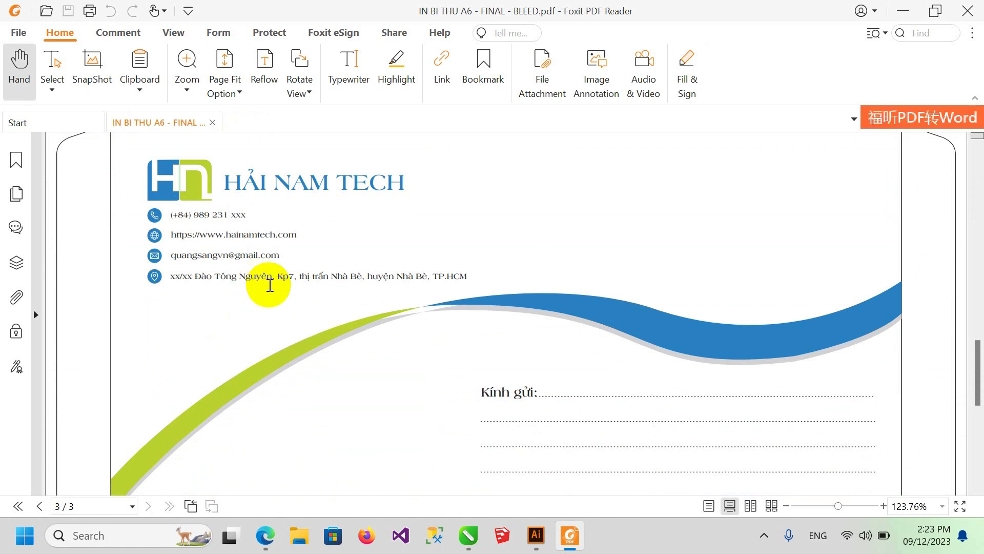
scroll(270, 285, "up", 3)
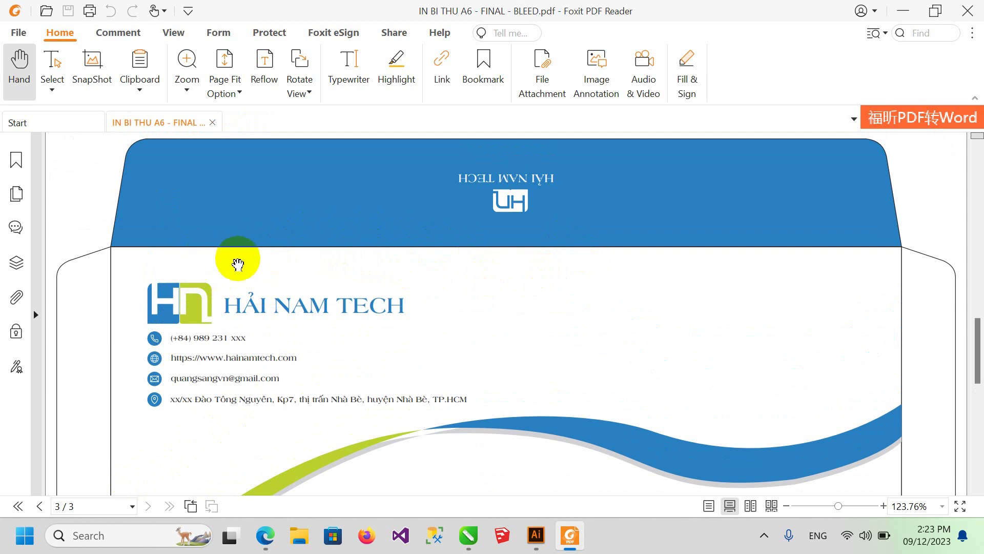
Step: Scroll back and forth over the envelope page in Foxit to inspect its bleed edges
scroll(235, 262, "up", 2)
scroll(220, 277, "down", 1)
scroll(220, 282, "down", 3)
scroll(207, 282, "down", 1)
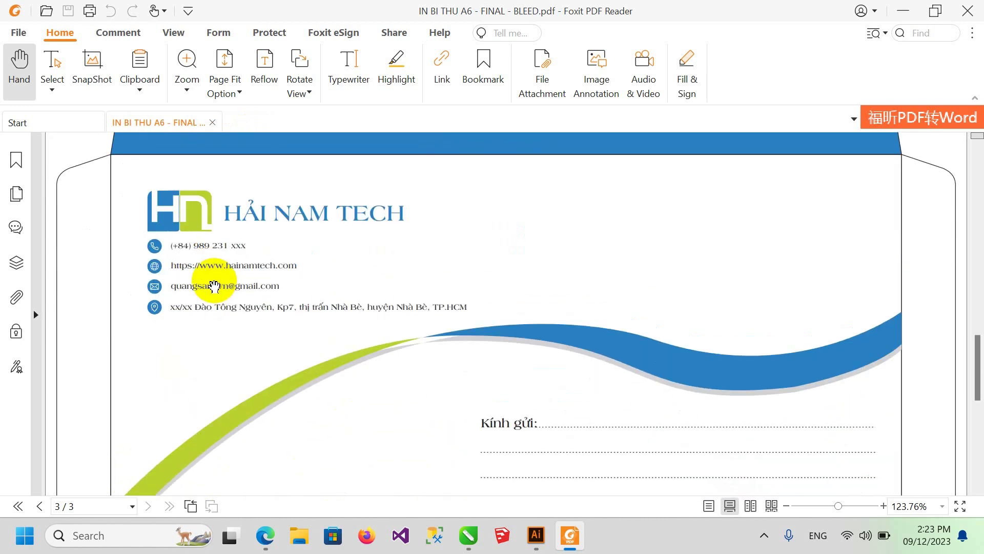
scroll(180, 236, "up", 4)
scroll(300, 279, "down", 1)
scroll(300, 279, "down", 2)
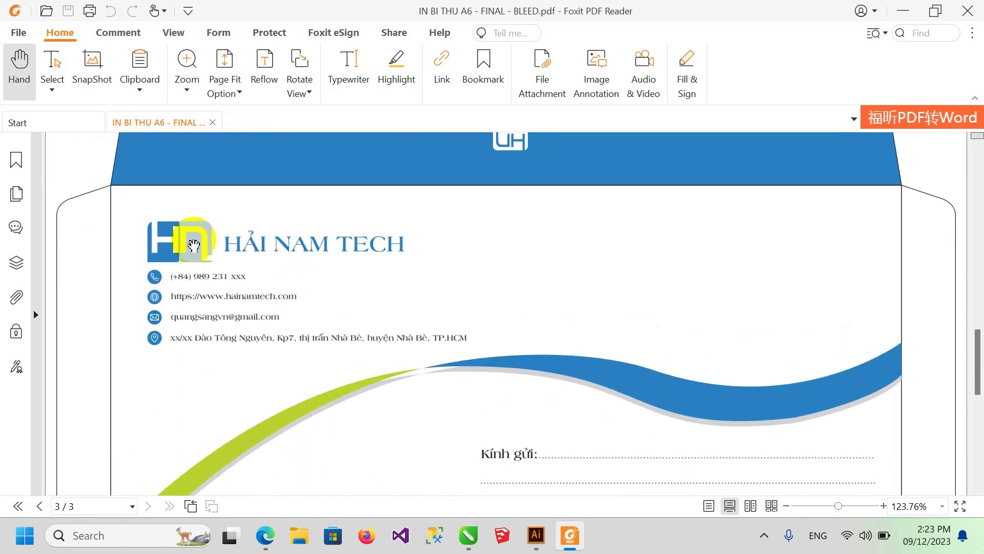
scroll(210, 303, "down", 4)
scroll(179, 318, "down", 5)
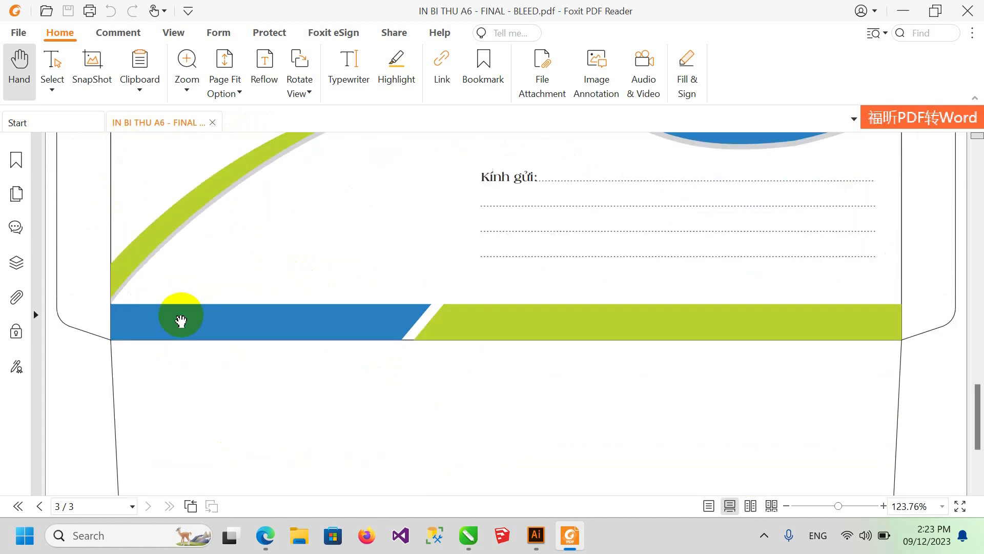
scroll(167, 329, "down", 4)
scroll(195, 338, "down", 3)
scroll(261, 345, "up", 3)
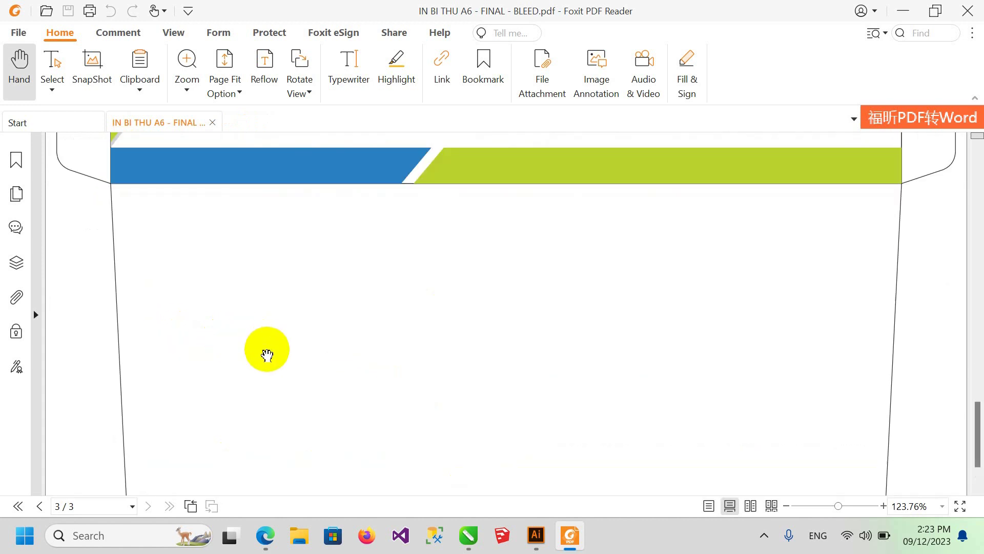
scroll(266, 352, "up", 5)
scroll(266, 354, "up", 3)
scroll(265, 348, "up", 5)
scroll(264, 318, "down", 5)
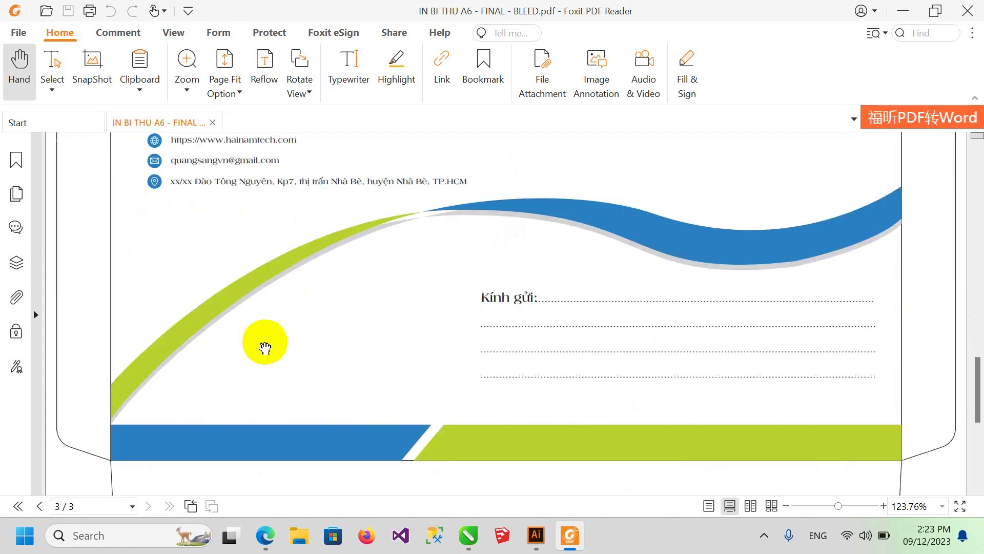
scroll(263, 345, "down", 5)
scroll(261, 343, "down", 3)
scroll(254, 342, "up", 5)
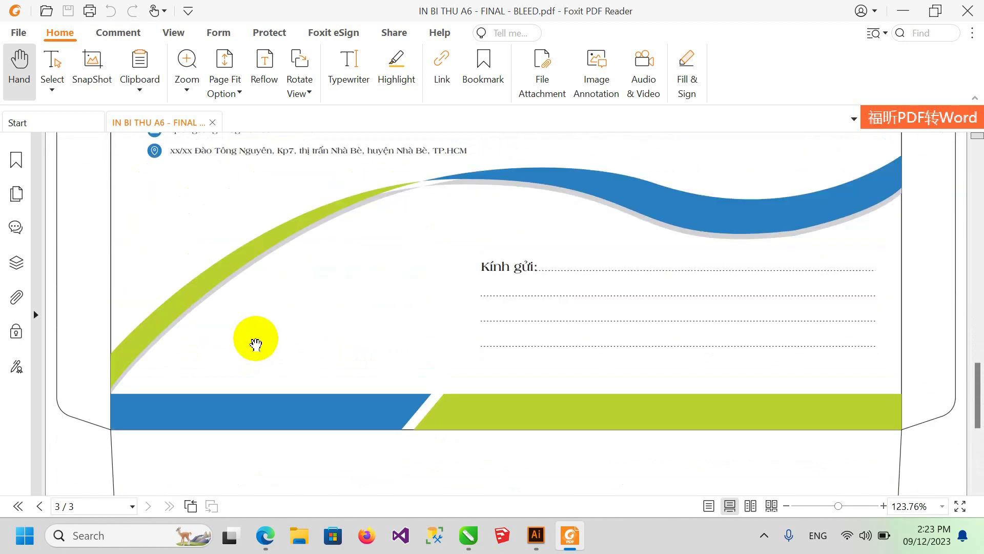
scroll(257, 343, "up", 2)
scroll(258, 345, "up", 2)
scroll(252, 339, "up", 4)
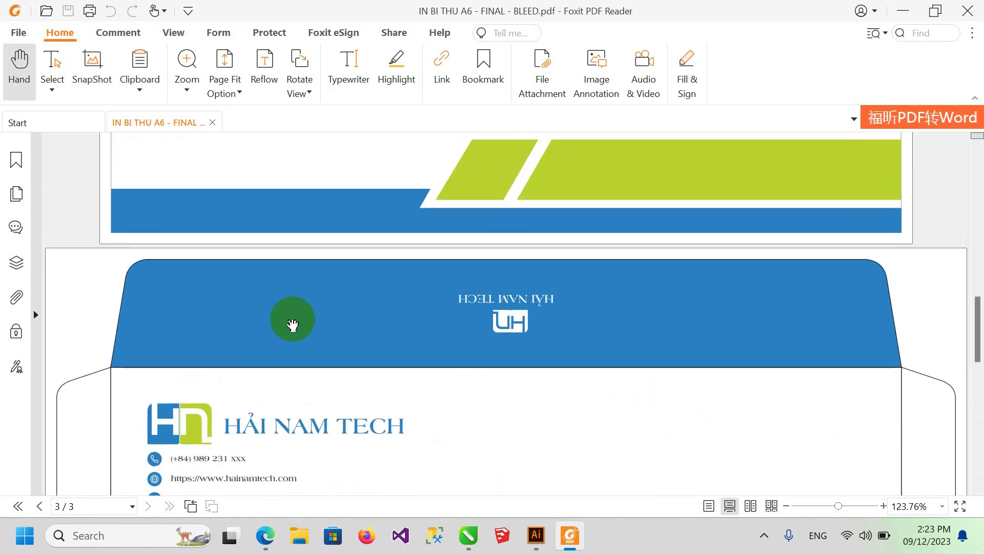
scroll(187, 330, "down", 3)
scroll(227, 337, "down", 5)
scroll(202, 347, "down", 3)
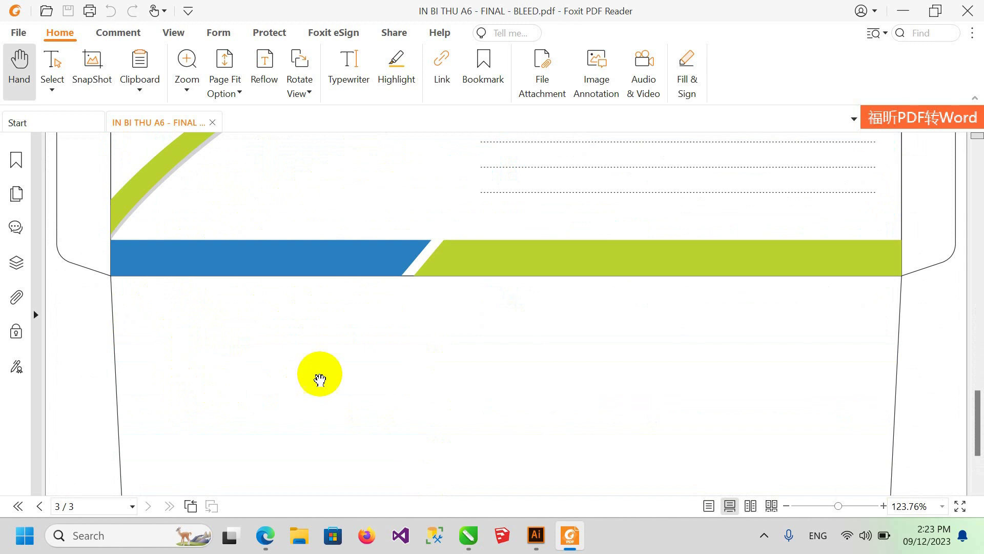
scroll(308, 365, "up", 5)
scroll(205, 313, "up", 1)
scroll(116, 234, "up", 3)
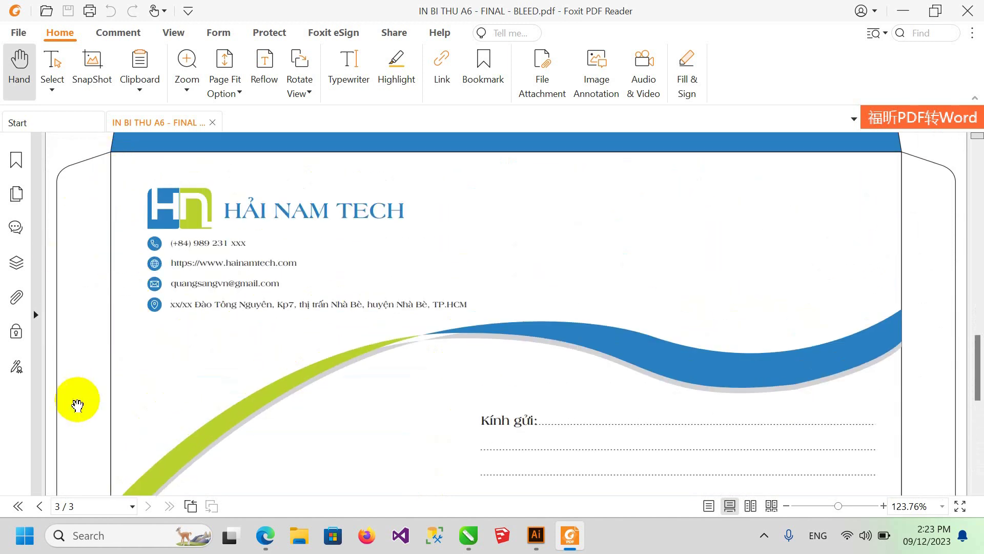
scroll(442, 347, "down", 2)
scroll(352, 388, "down", 4)
scroll(220, 290, "down", 4)
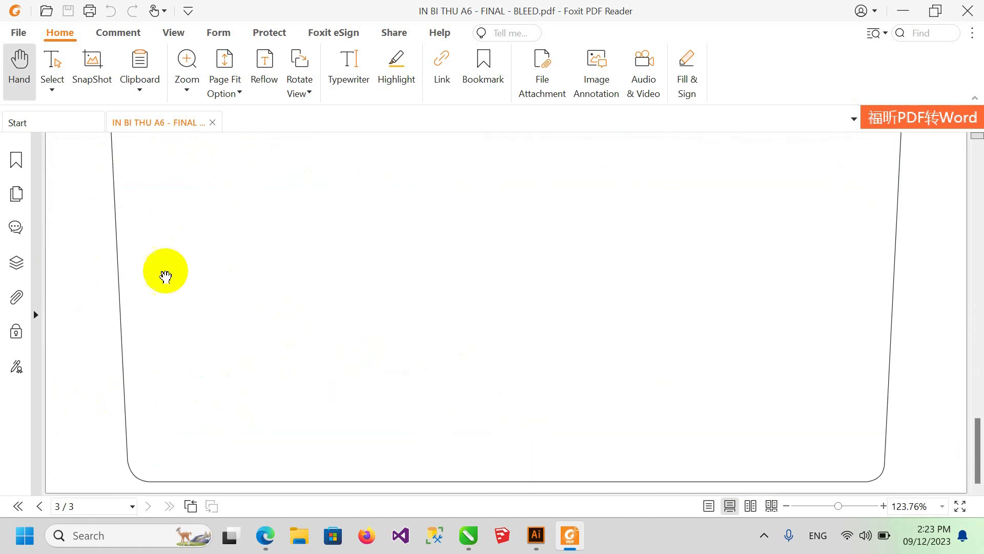
scroll(732, 410, "up", 5)
scroll(731, 411, "up", 3)
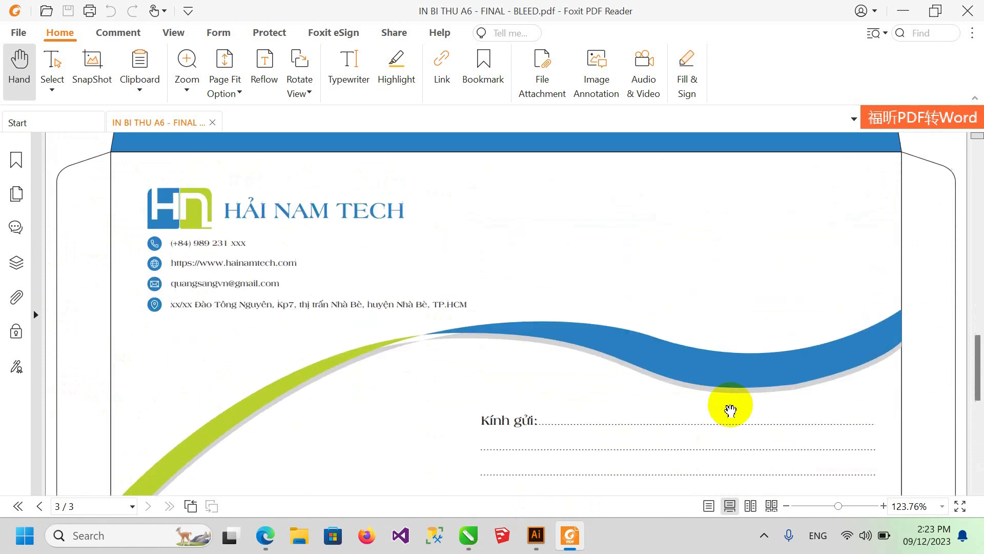
scroll(730, 411, "up", 2)
scroll(729, 410, "up", 2)
scroll(724, 410, "up", 4)
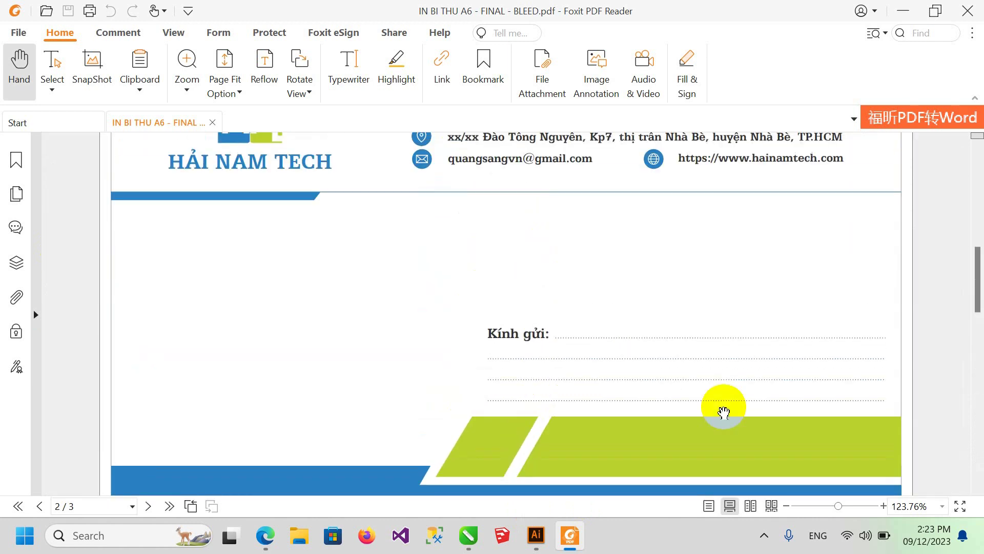
scroll(564, 359, "up", 1)
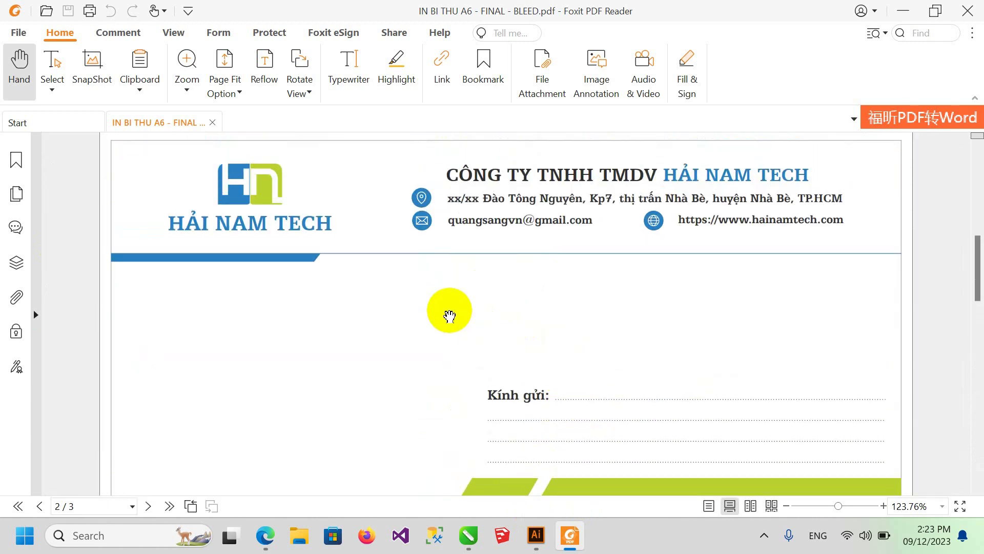
scroll(450, 316, "up", 1)
scroll(457, 325, "up", 2)
scroll(461, 333, "up", 5)
scroll(464, 344, "up", 1)
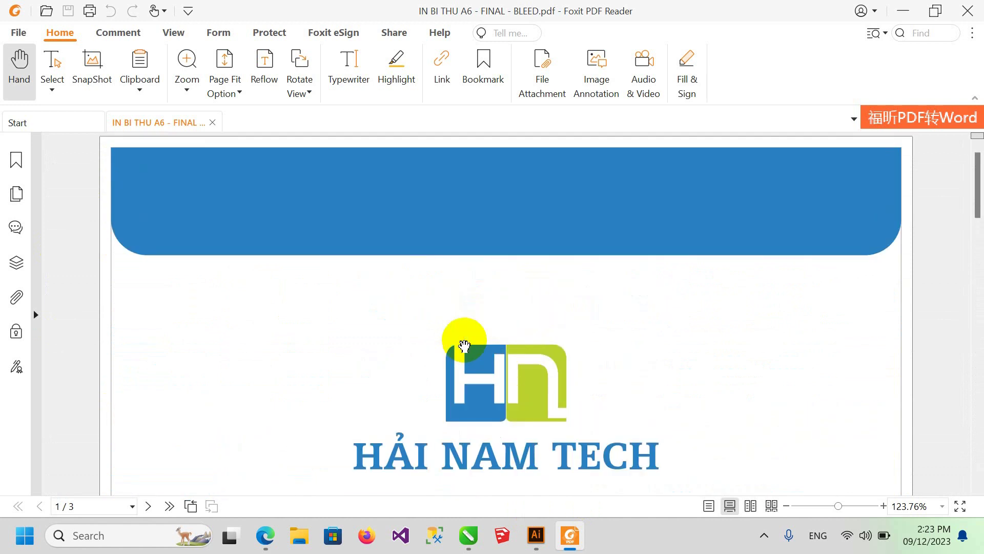
scroll(463, 347, "down", 2)
scroll(462, 343, "up", 2)
scroll(436, 308, "up", 1)
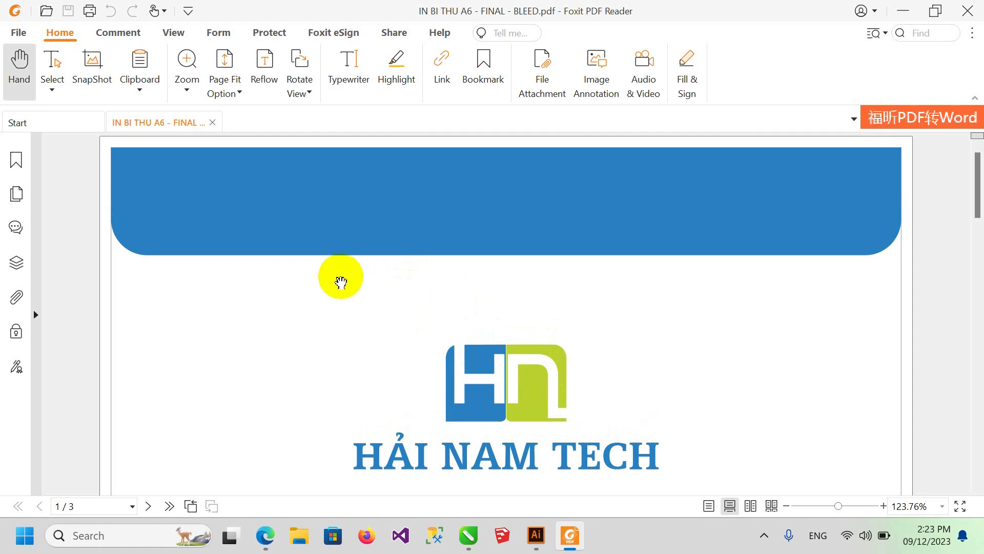
Step: Scroll down through the pages once more, then up to page 1's blue banner and logo
scroll(344, 285, "down", 2)
scroll(350, 290, "down", 6)
scroll(354, 296, "down", 6)
scroll(461, 344, "down", 2)
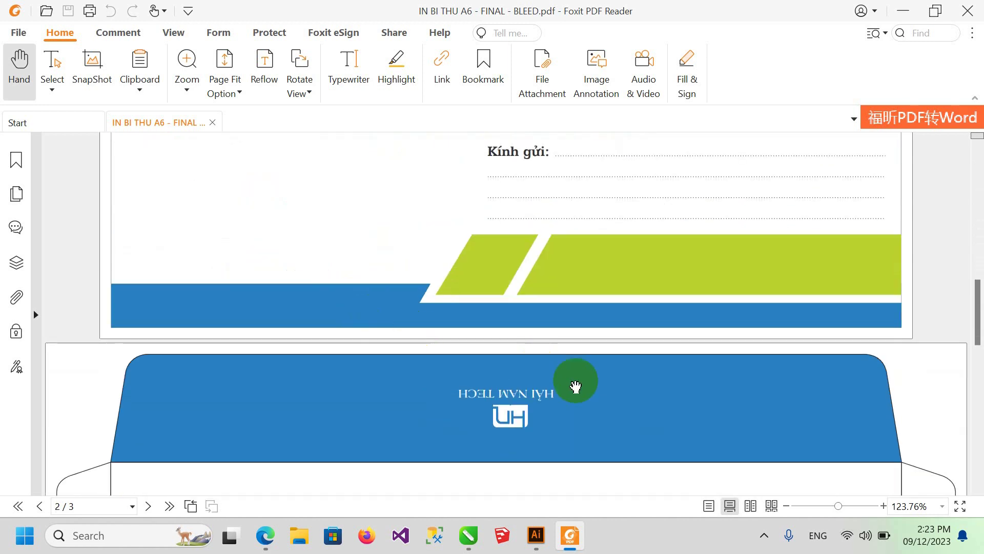
scroll(579, 410, "down", 3)
scroll(569, 419, "down", 5)
scroll(565, 416, "down", 2)
scroll(563, 416, "down", 2)
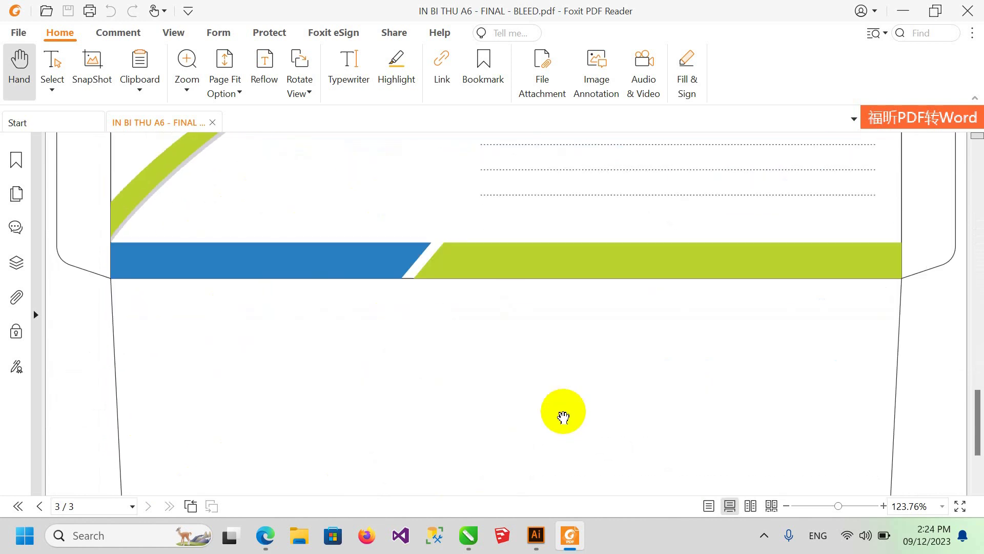
scroll(562, 417, "down", 3)
scroll(563, 417, "up", 4)
scroll(563, 417, "up", 3)
scroll(563, 416, "up", 5)
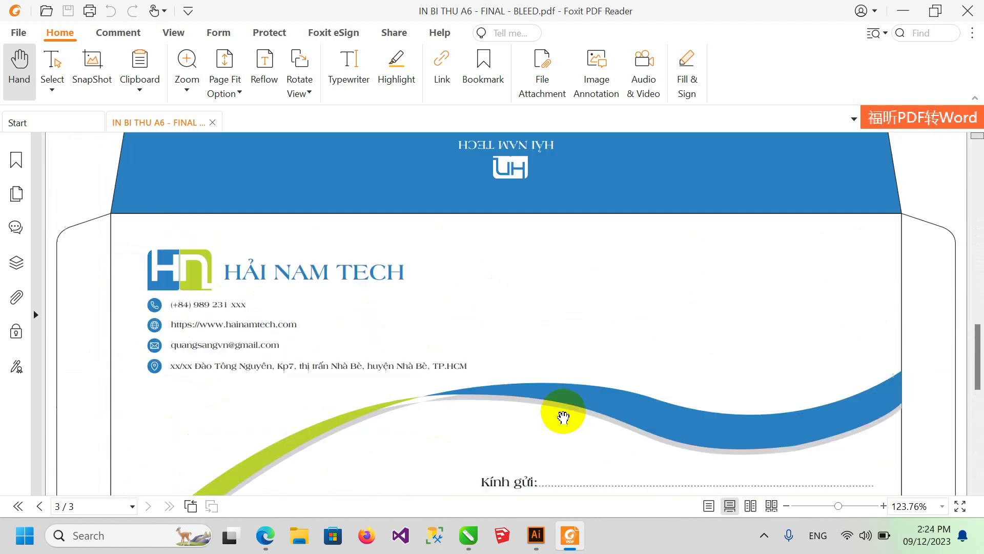
scroll(563, 417, "up", 5)
scroll(562, 416, "up", 4)
scroll(558, 416, "up", 4)
scroll(554, 414, "up", 4)
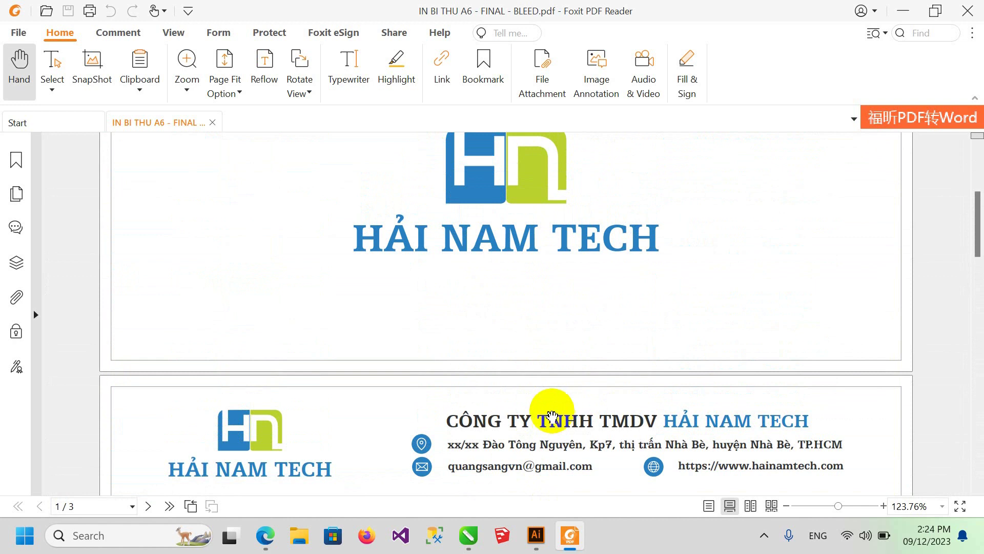
scroll(552, 415, "up", 3)
scroll(541, 409, "up", 2)
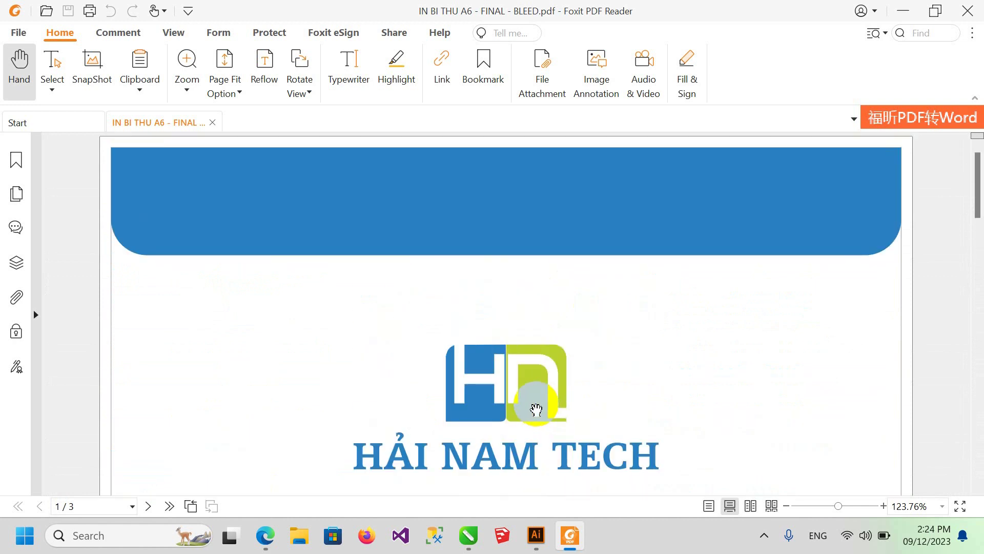